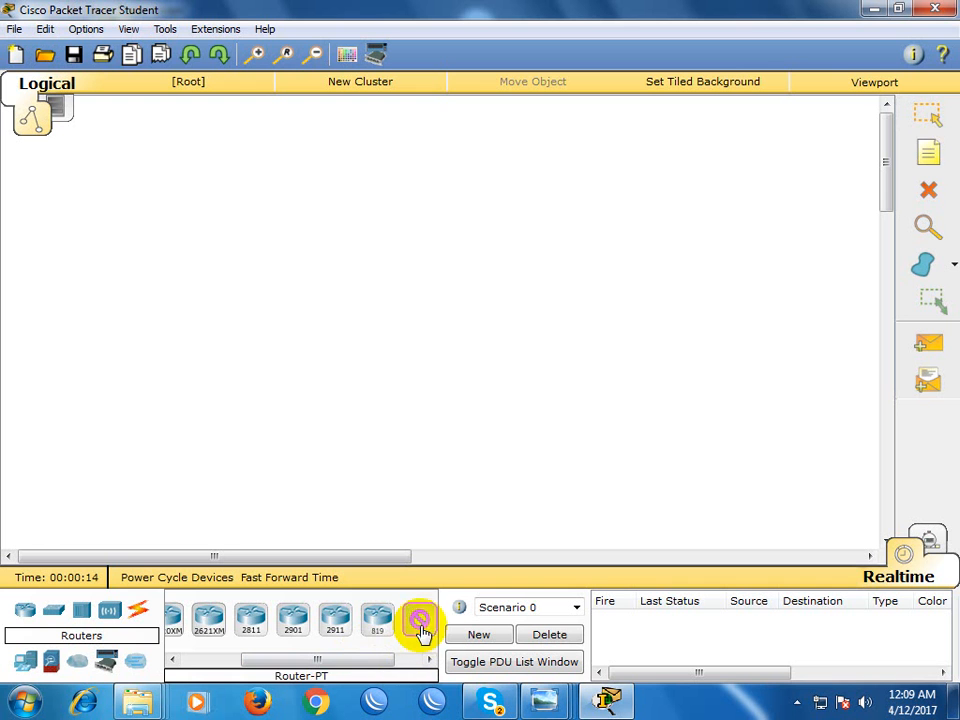
Place two generic Router-PT routers side by side in the upper workspace, aligning the second level with the first.
left_click(211, 205)
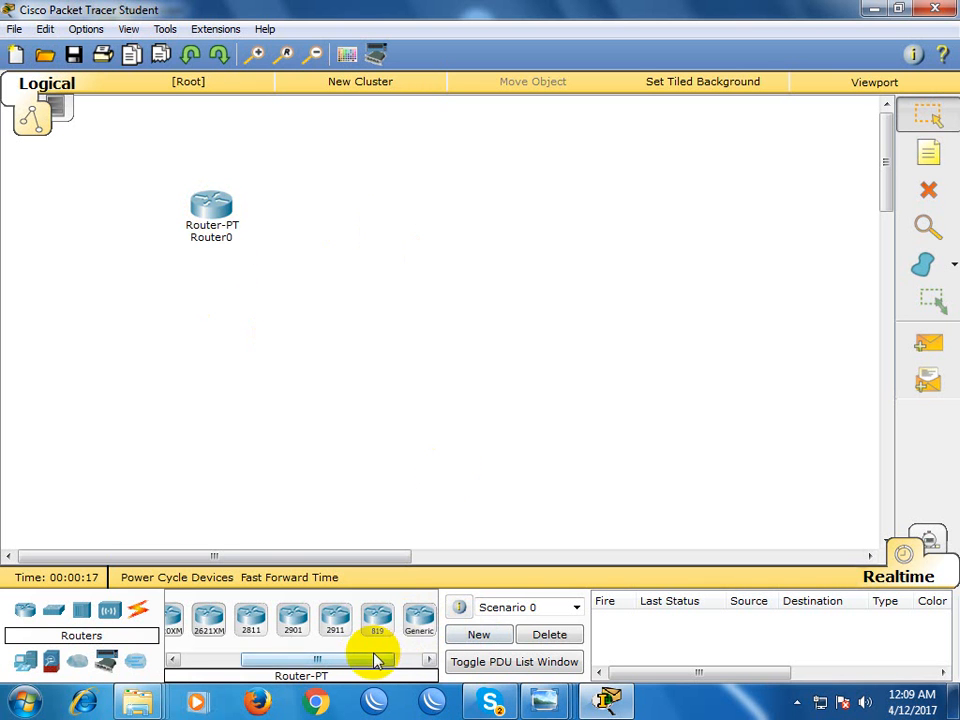
left_click(419, 620)
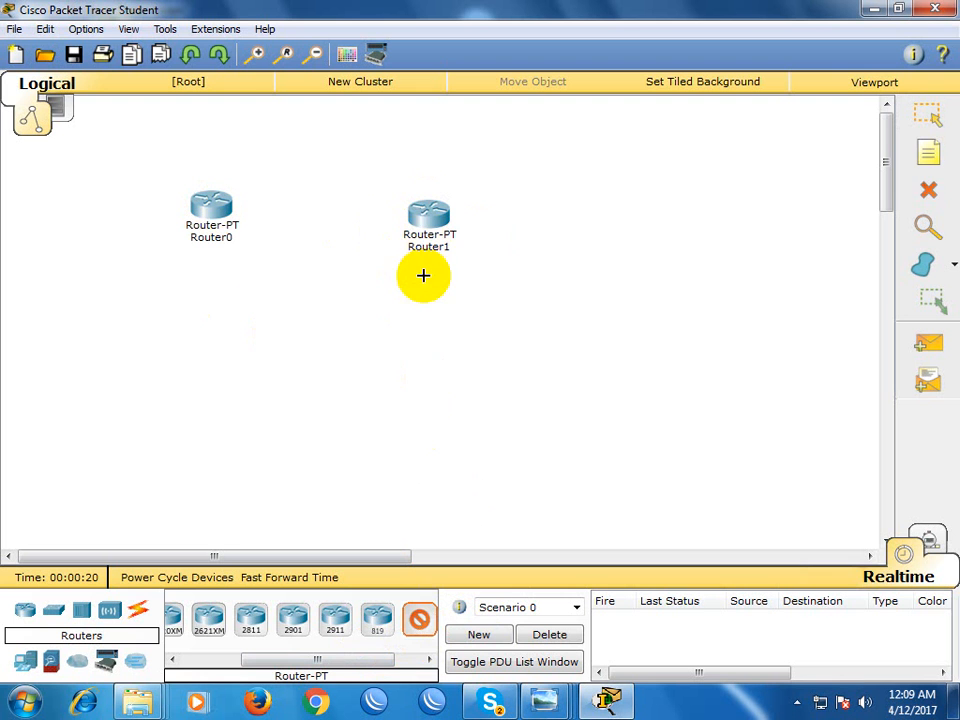
left_click(928, 116)
left_click_drag(439, 215, 458, 205)
Place two 2950-24 switches, one below each router.
left_click(27, 661)
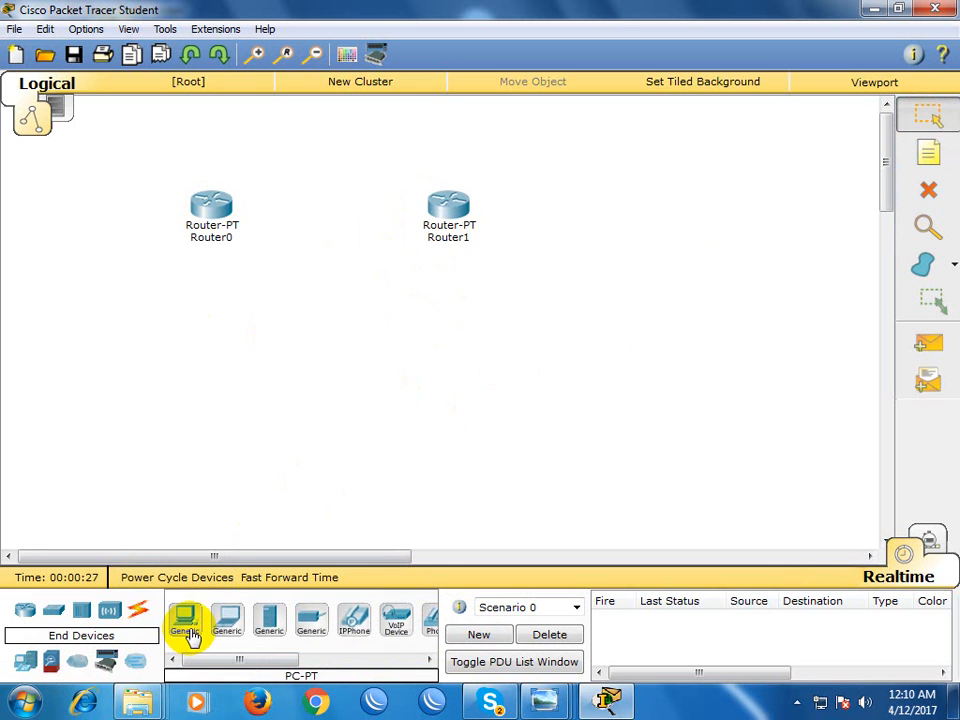
left_click(53, 610)
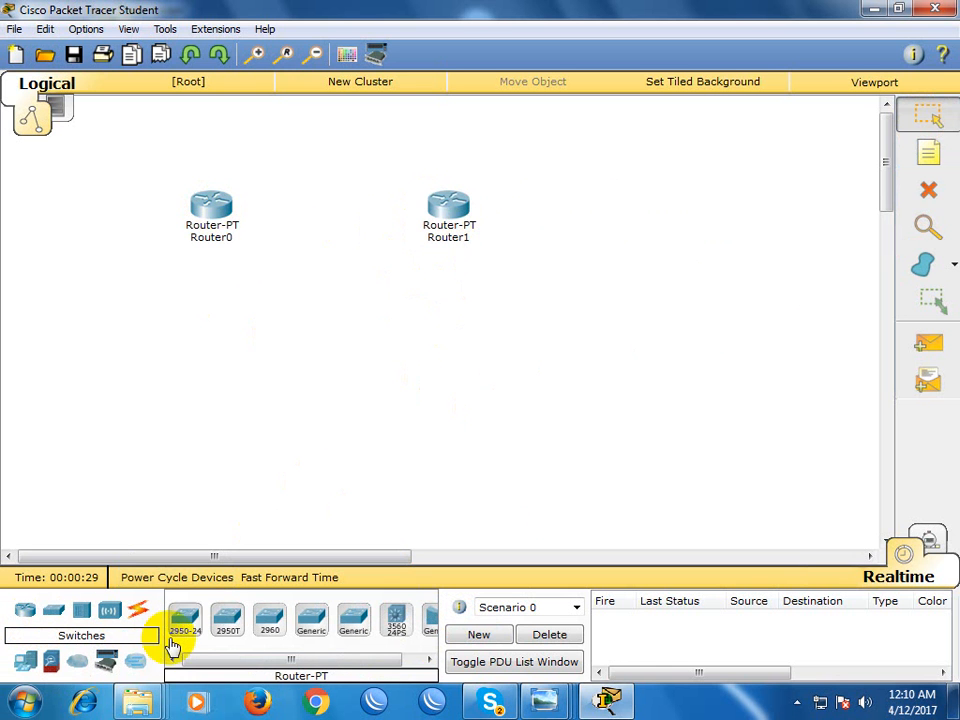
left_click(184, 619, "ctrl")
left_click(192, 323)
left_click(473, 345)
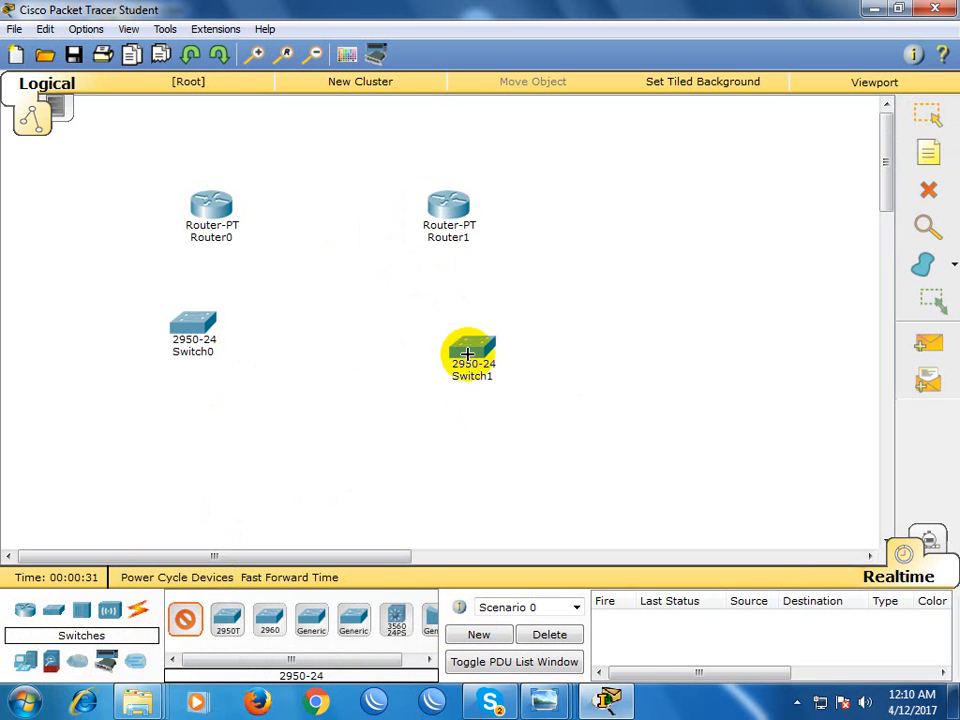
Place two generic PCs, one below each switch.
left_click(25, 661)
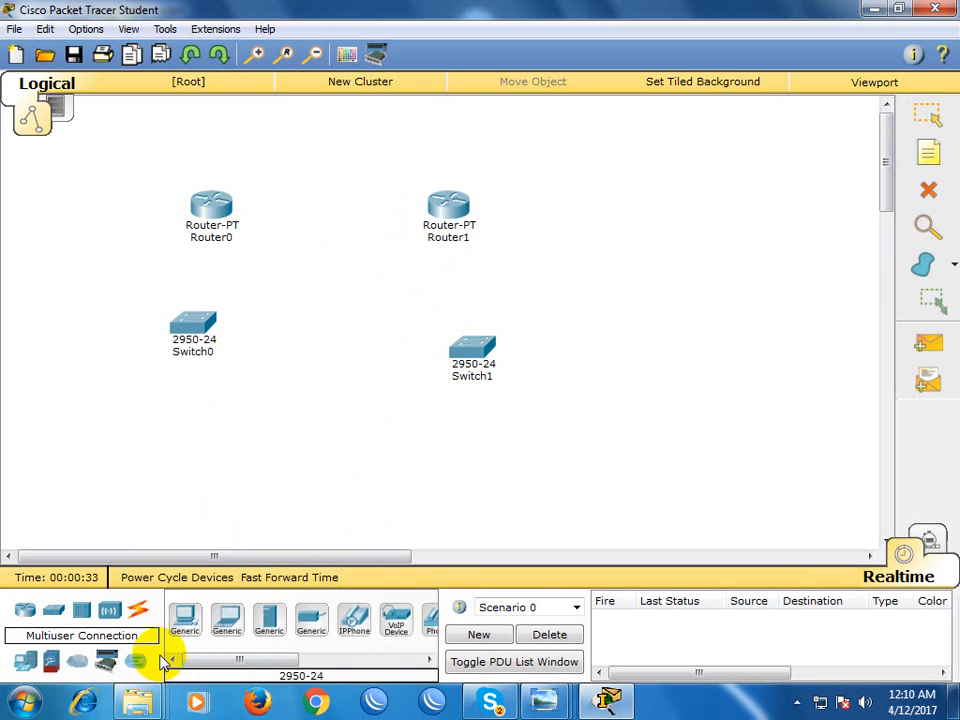
left_click(182, 622, "ctrl")
left_click(184, 489)
left_click(470, 480)
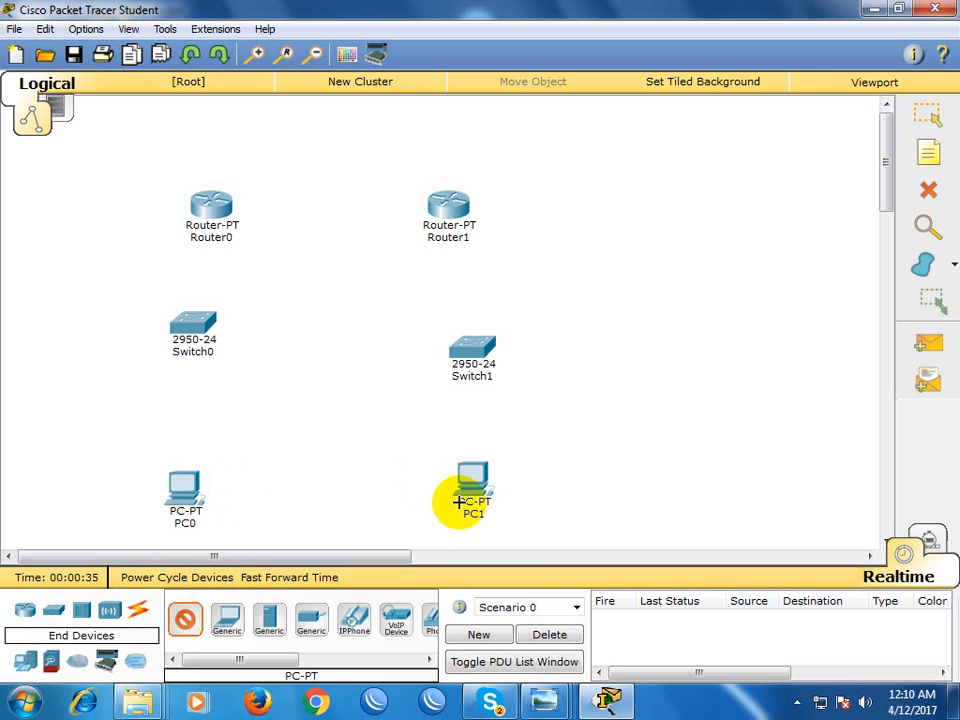
Connect Router0 FastEthernet0/0 to Router1 FastEthernet0/0 with a copper cross-over cable.
left_click(139, 614)
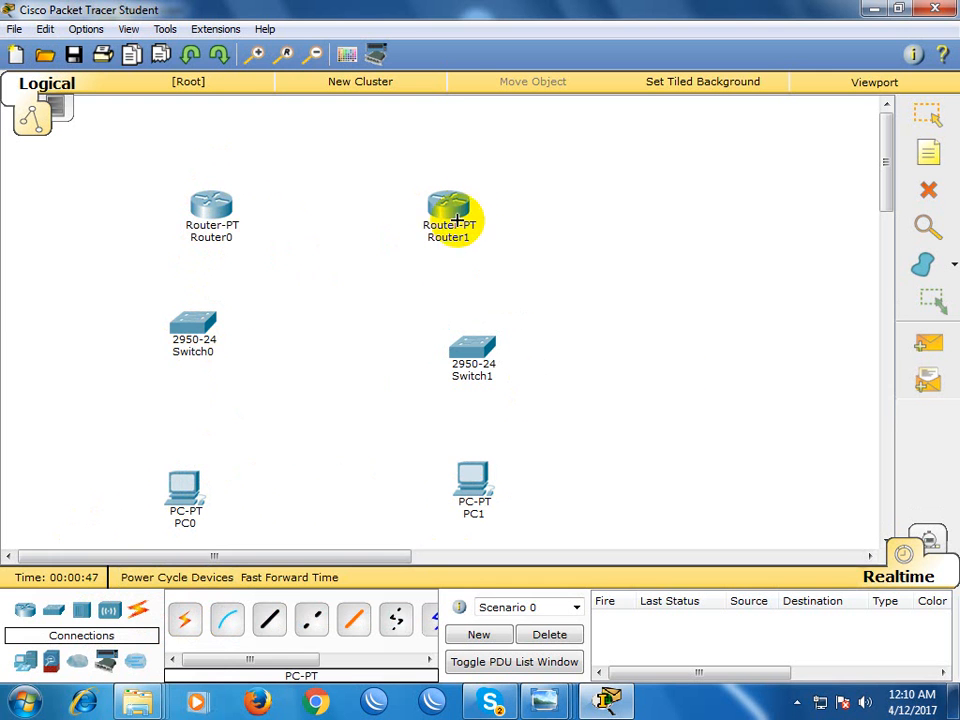
left_click(316, 622)
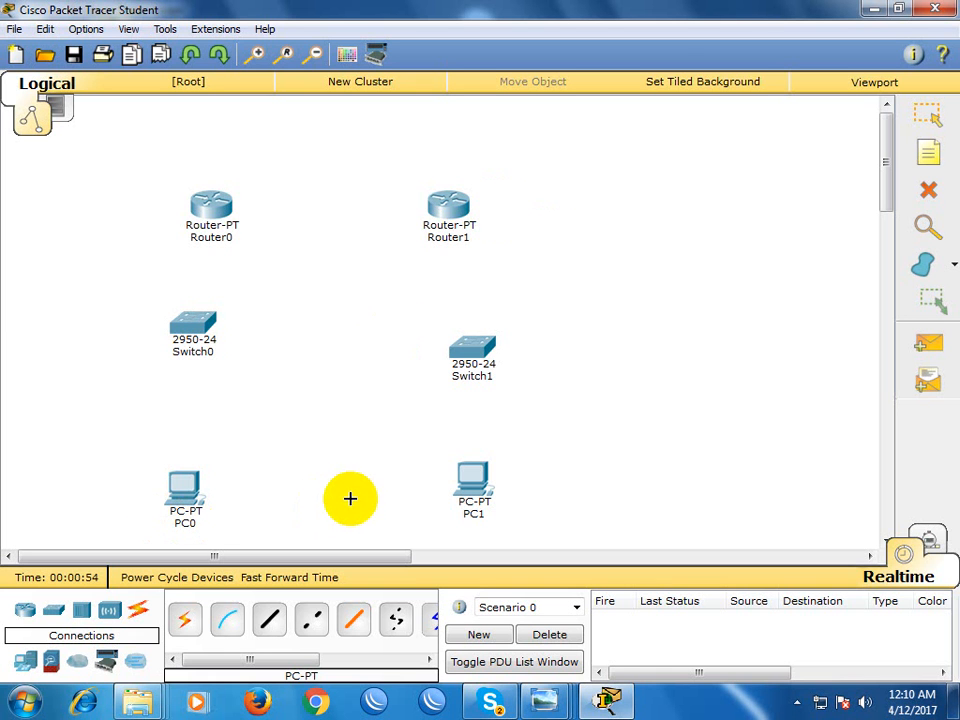
left_click(313, 624)
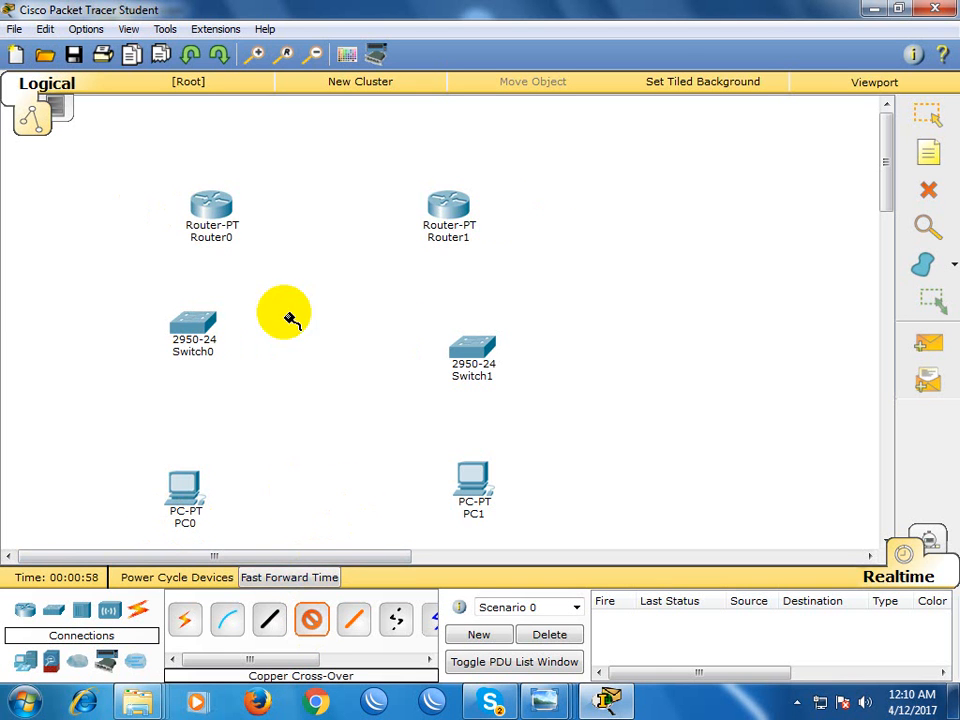
left_click(210, 207)
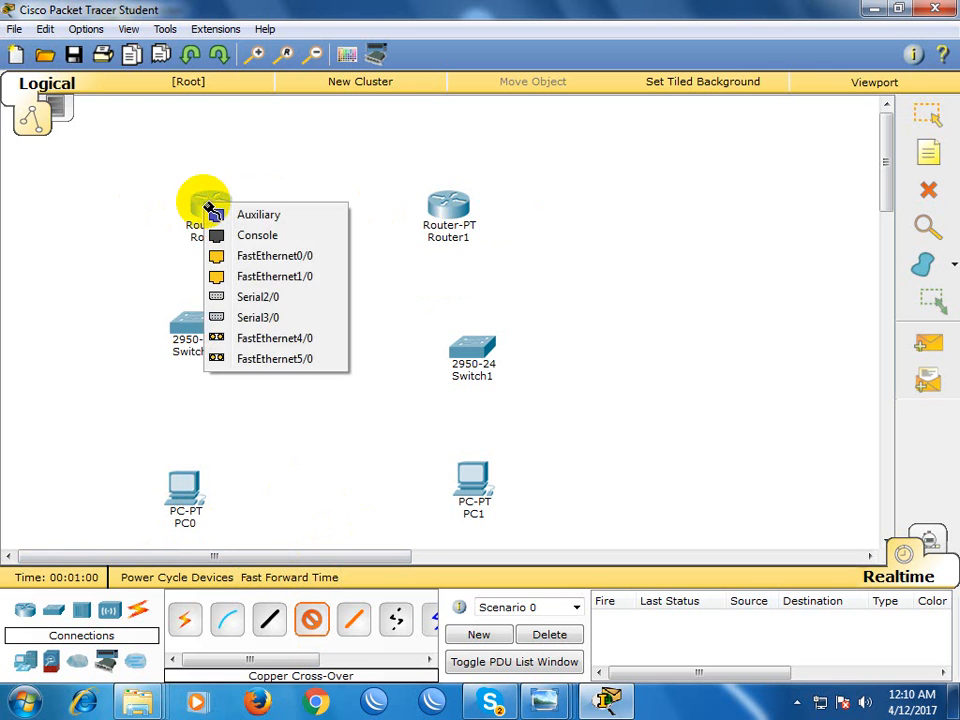
left_click(290, 255)
left_click(447, 212)
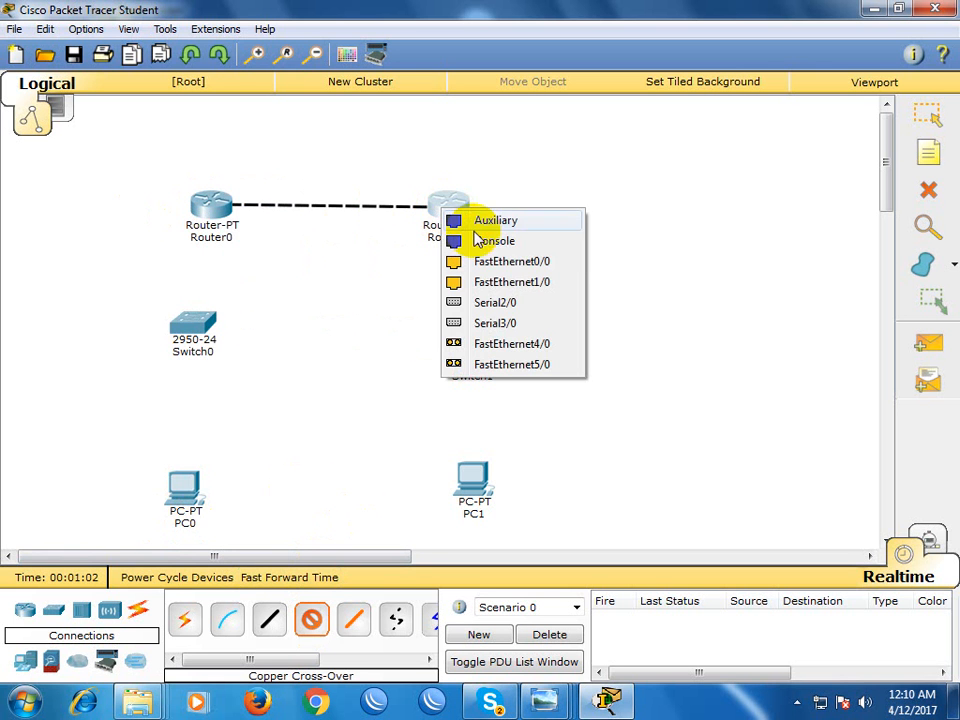
left_click(513, 263)
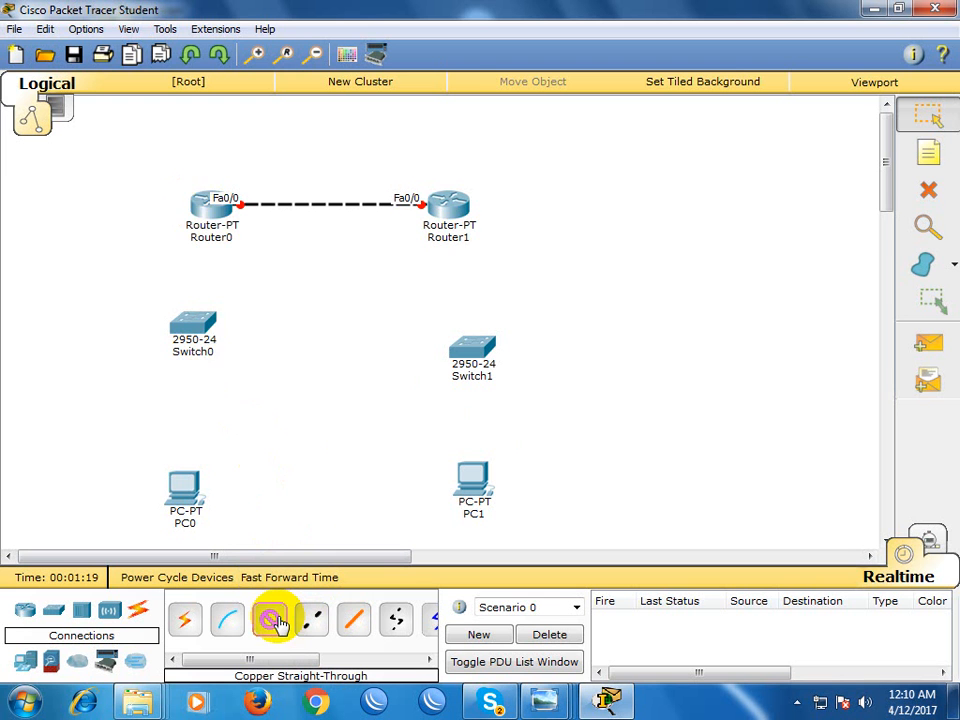
Connect Router0 FastEthernet1/0 to Switch0 FastEthernet0/1 with a copper straight-through cable.
left_click(205, 207)
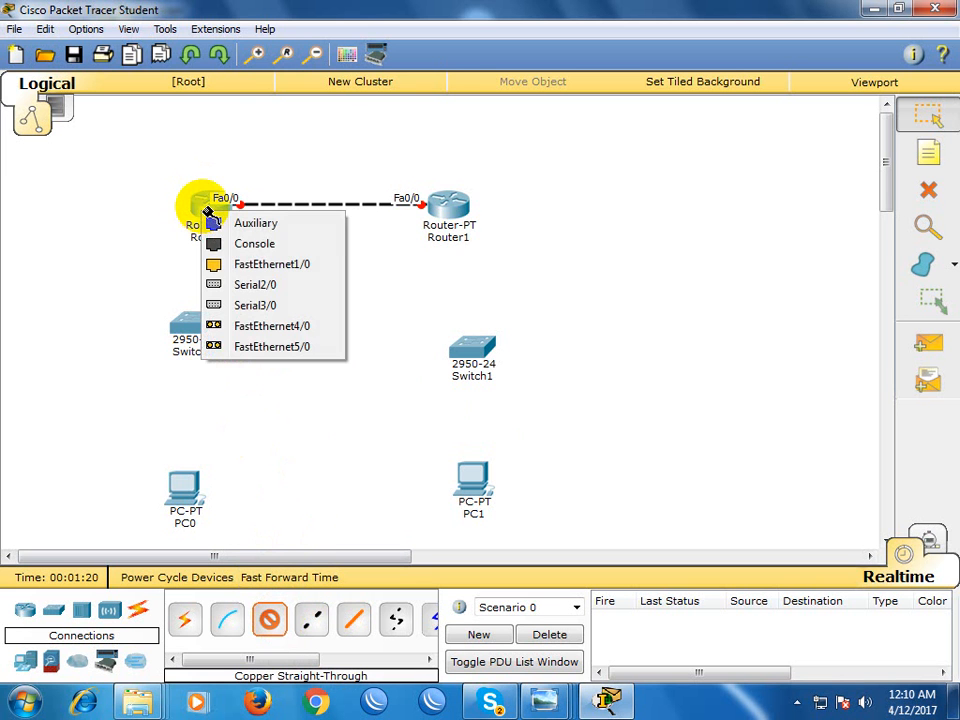
left_click(247, 266)
left_click(190, 321)
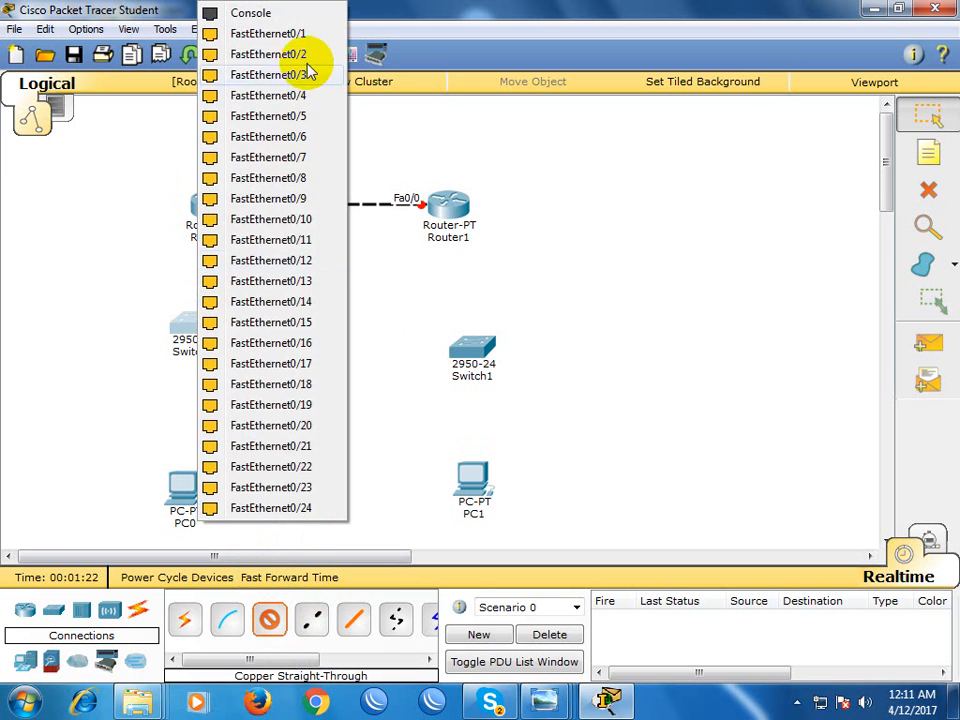
left_click(285, 33)
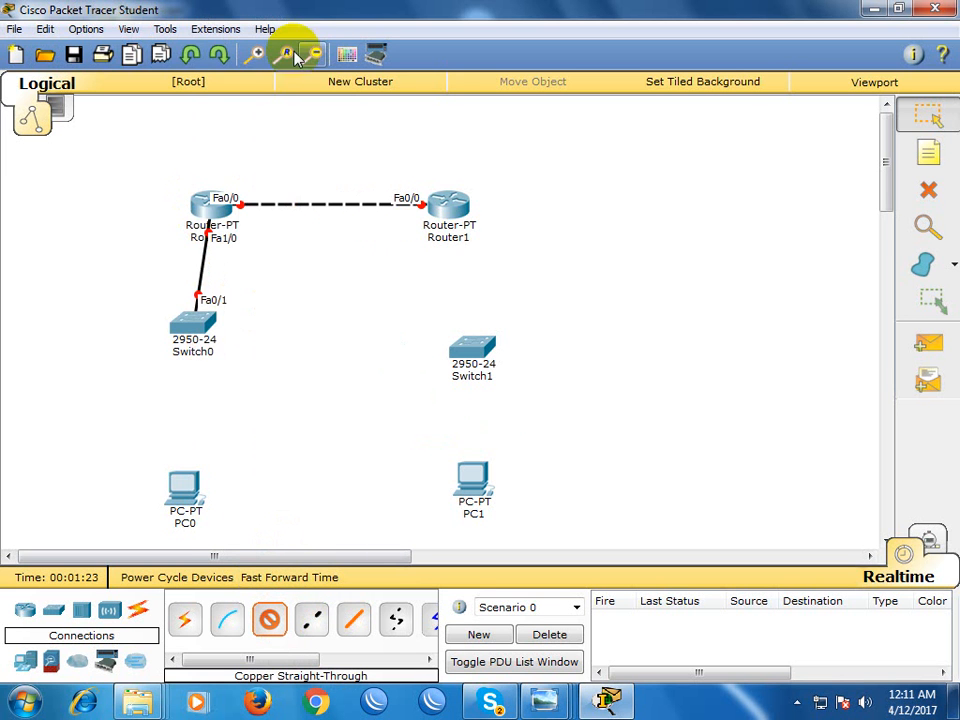
Connect Switch0 FastEthernet0/2 to PC0 FastEthernet0 with a copper straight-through cable.
left_click(192, 322)
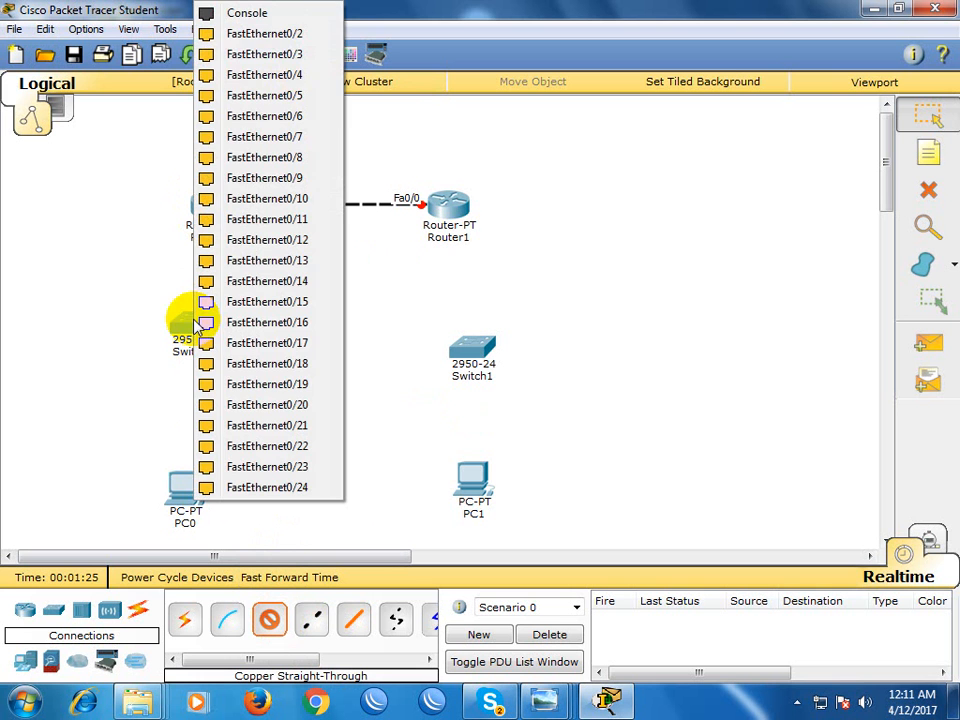
left_click(266, 38)
left_click(182, 485)
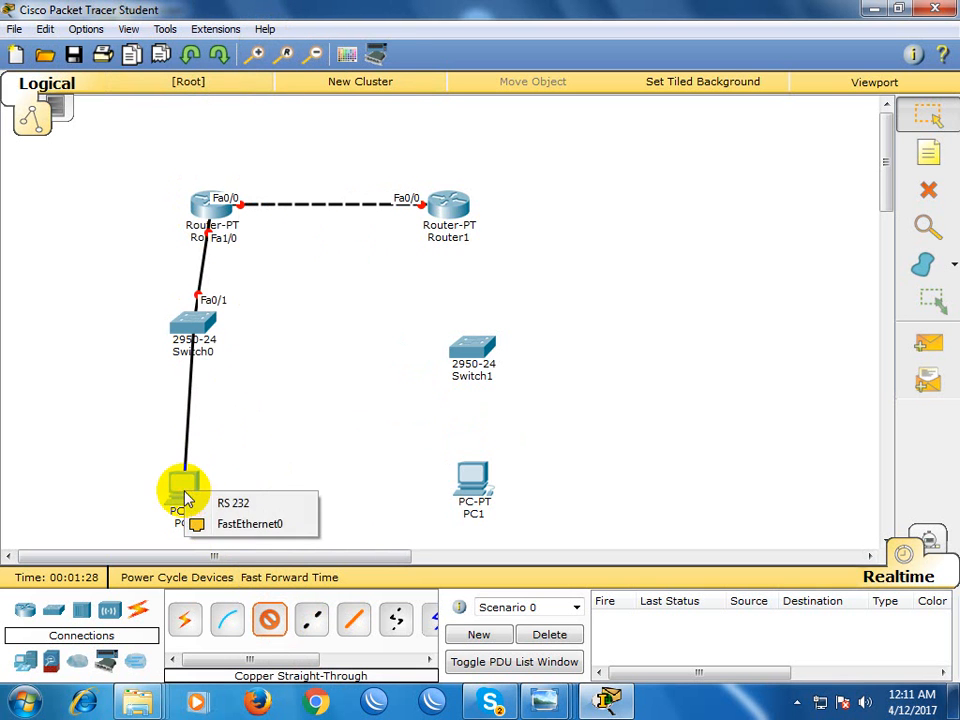
left_click(255, 527)
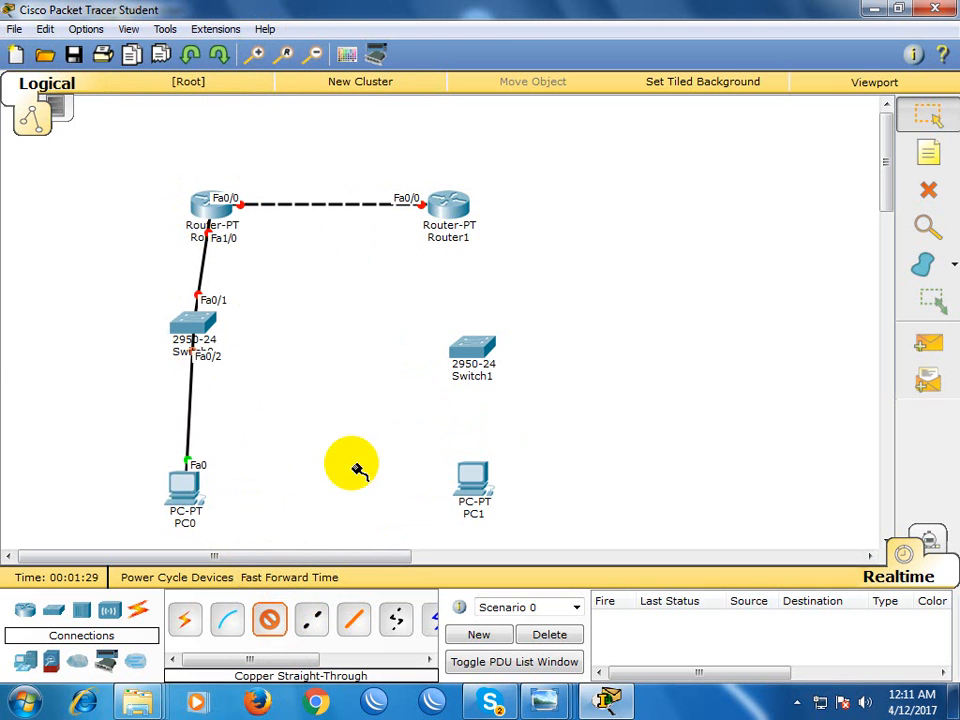
Connect Router1 FastEthernet1/0 to Switch1 FastEthernet0/1 with a copper straight-through cable.
left_click(452, 210)
left_click(470, 262)
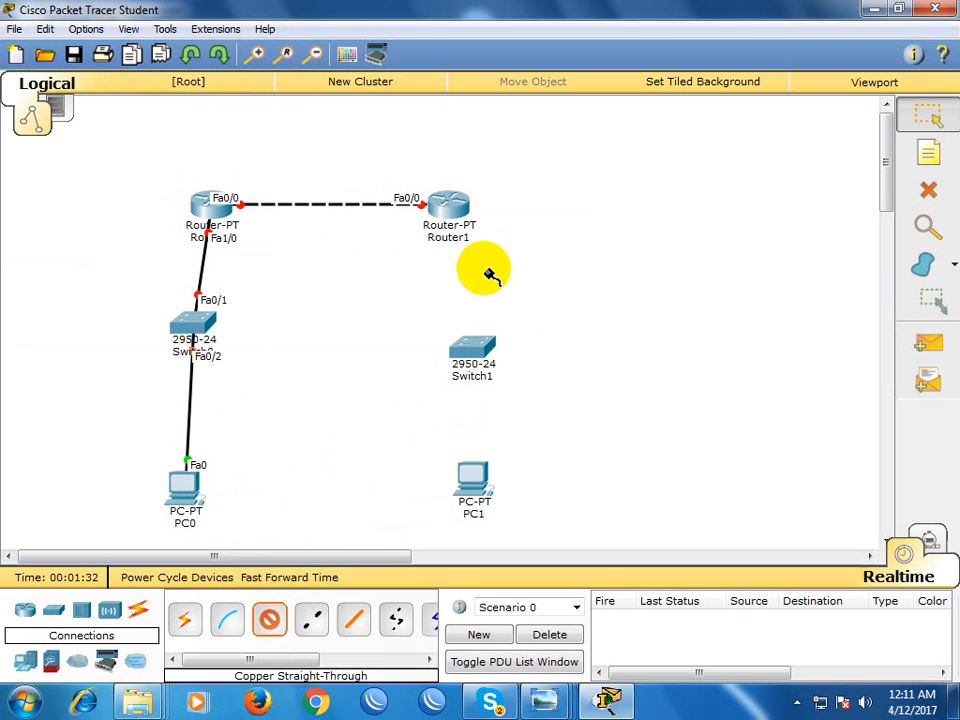
left_click(480, 342)
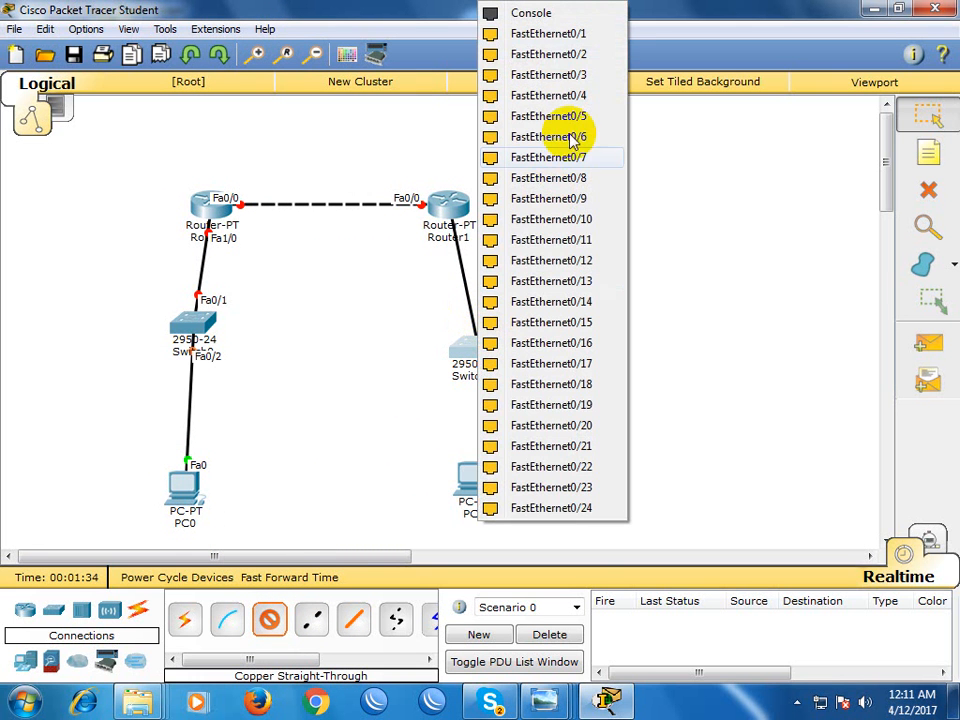
left_click(556, 40)
Connect Switch1 FastEthernet0/2 to PC1 FastEthernet0 with a copper straight-through cable.
left_click(478, 336)
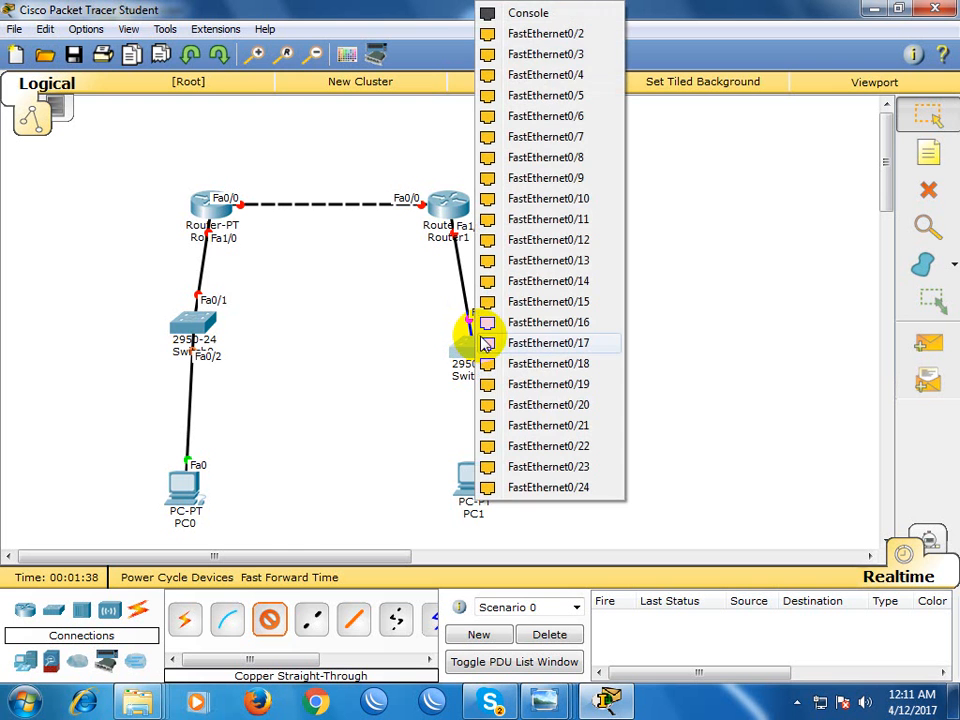
left_click(538, 40)
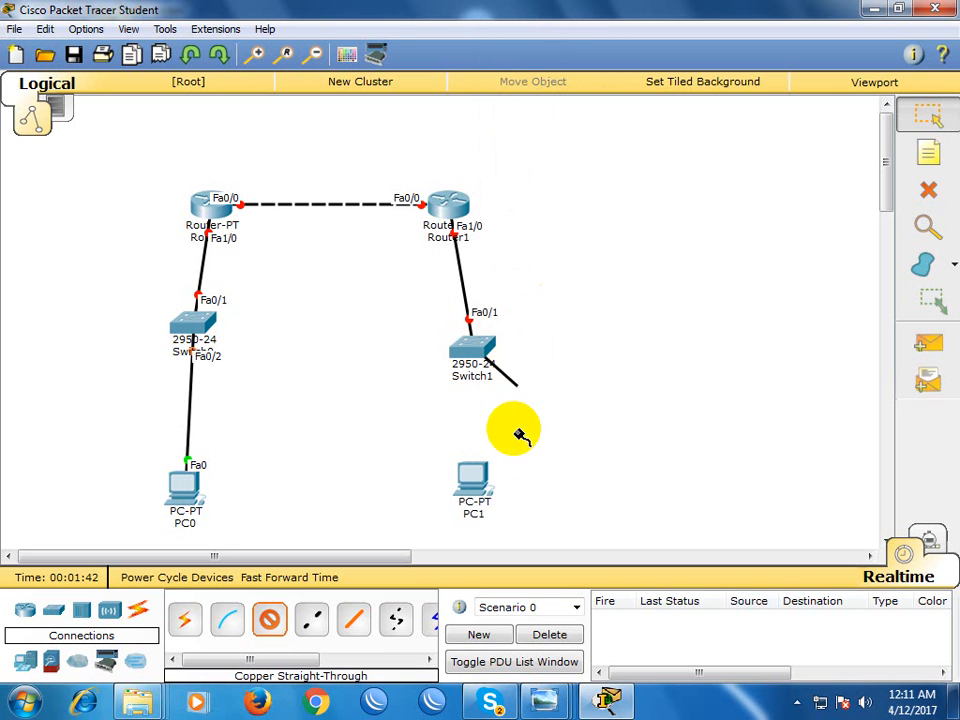
left_click(480, 470)
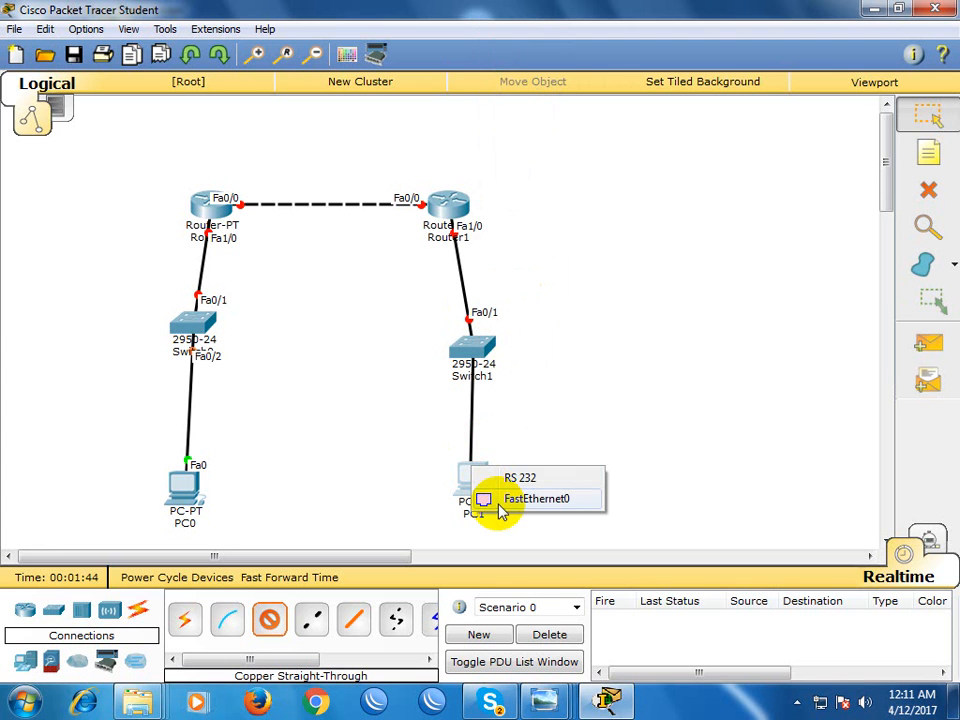
left_click(569, 503)
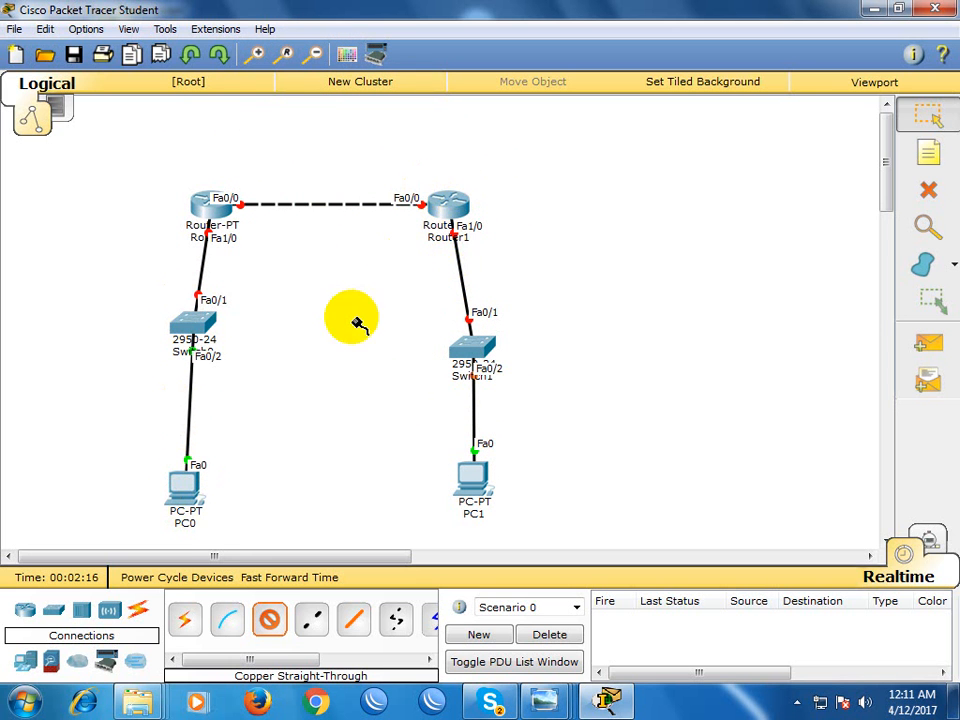
Add the note "Dhaka" above Router0 and the note "Rangpur" above Router1.
left_click(928, 153)
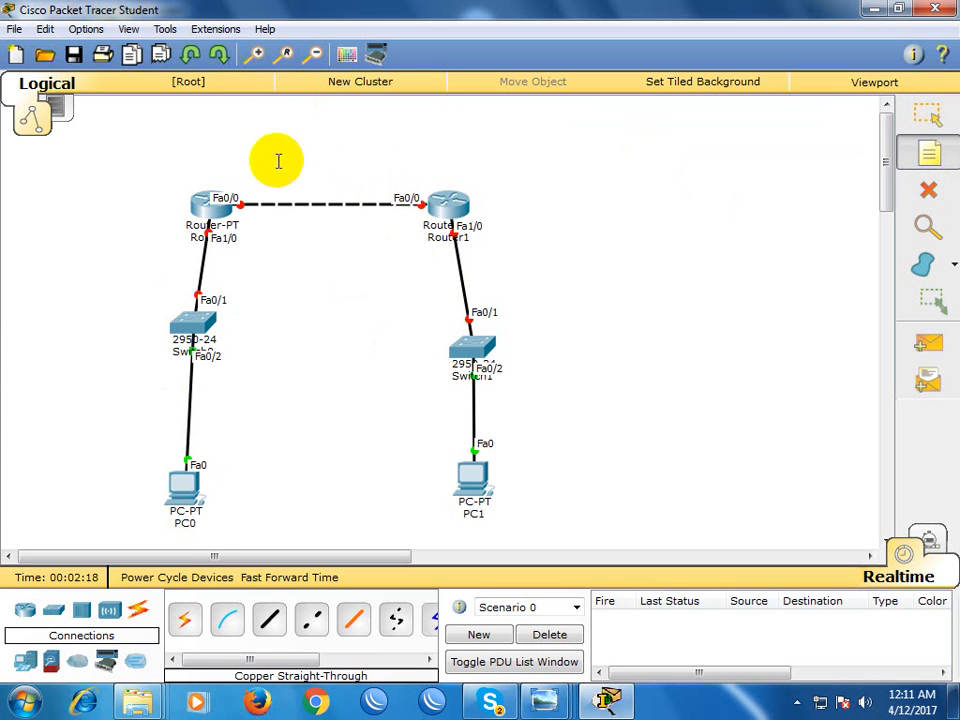
left_click(192, 174)
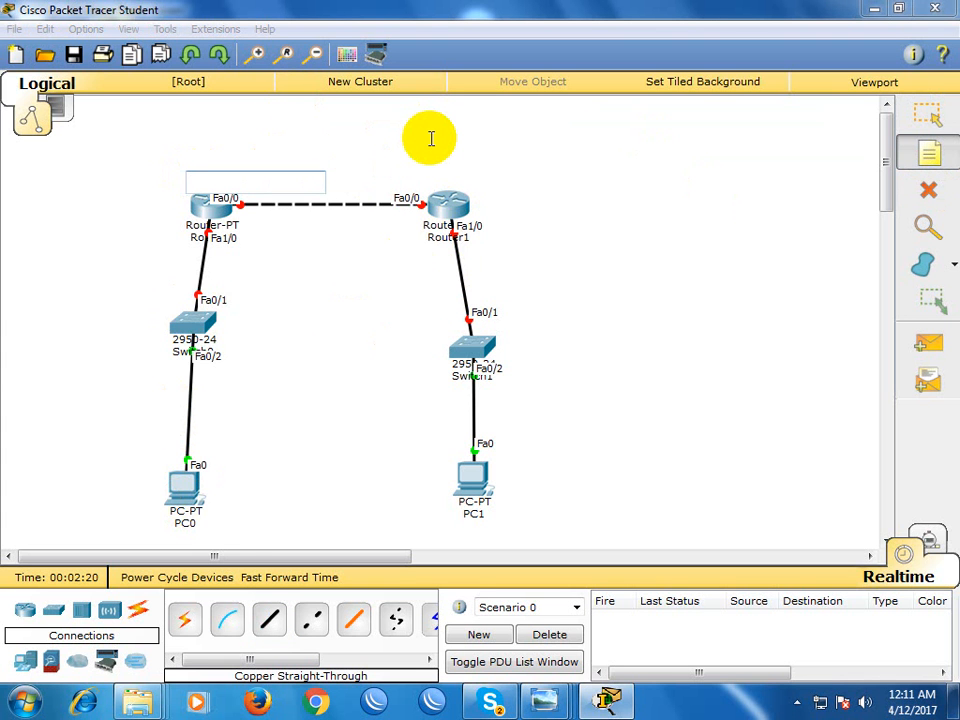
type("d")
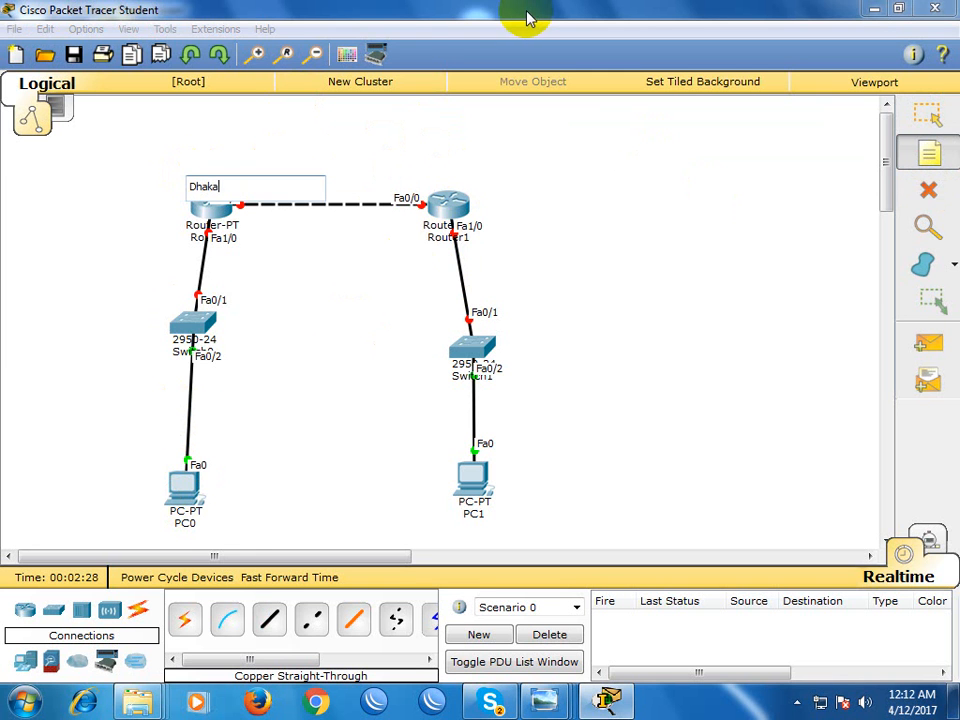
left_click(588, 276)
left_click(441, 175)
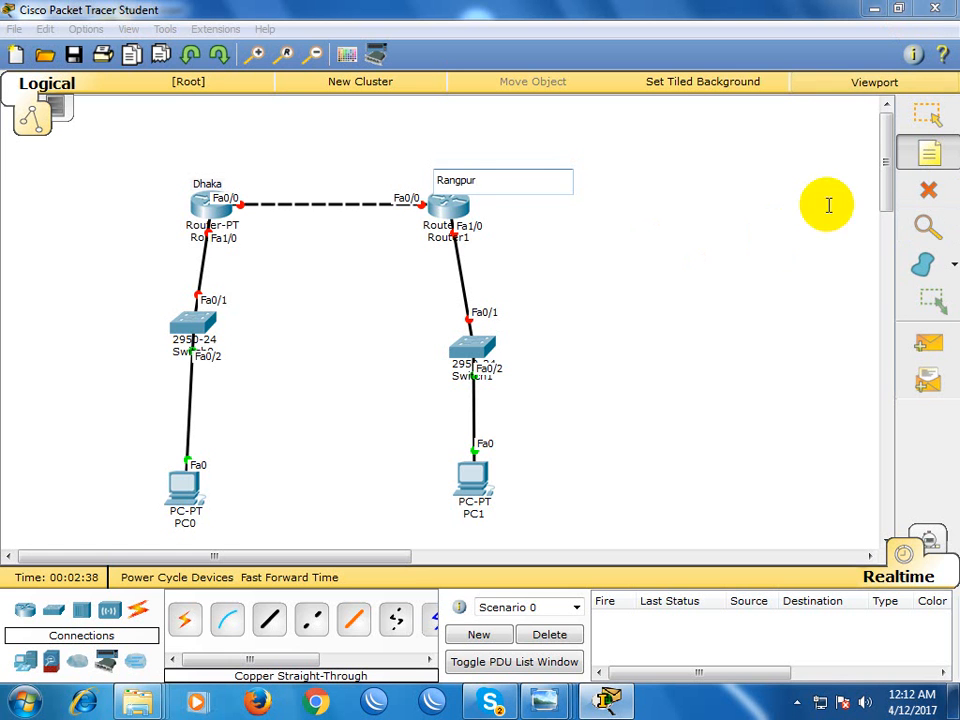
left_click(927, 116)
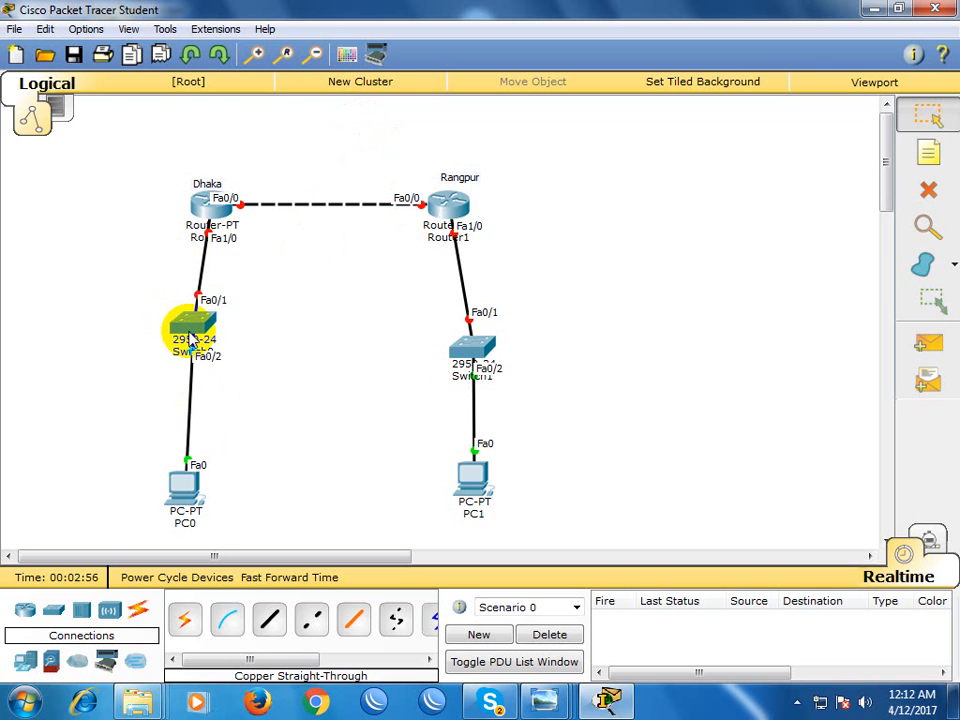
Place seven more generic PCs: three beside PC0 in the Dhaka network and four beside PC1 in the Rangpur network.
left_click(25, 660)
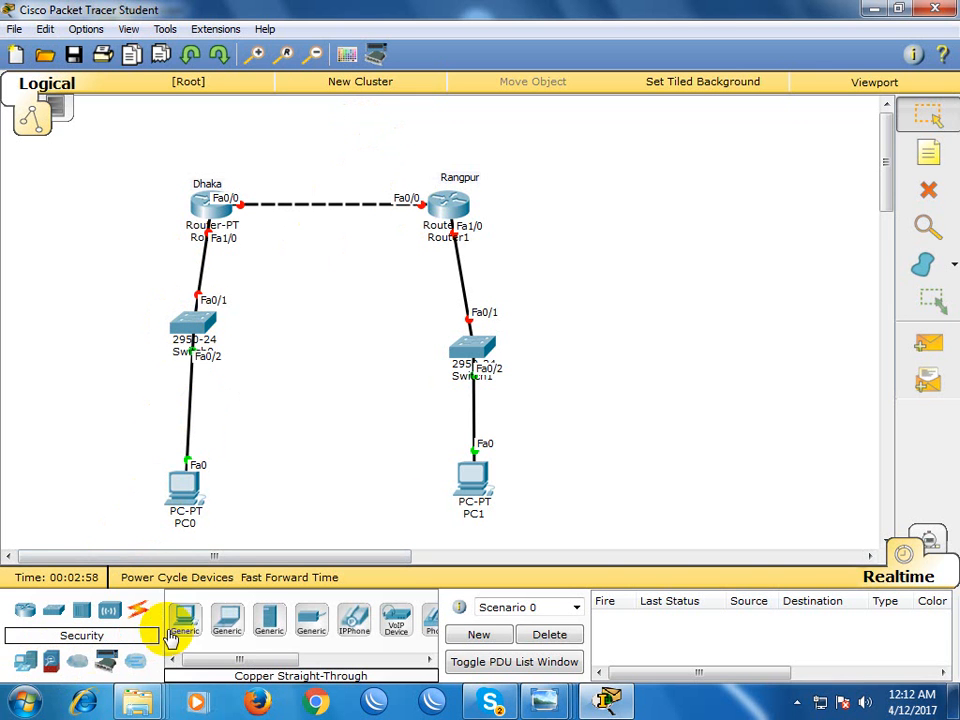
left_click(172, 632)
left_click(102, 502)
left_click(60, 467)
left_click(33, 384)
left_click(552, 497)
left_click(583, 462)
left_click(627, 405)
left_click(628, 357)
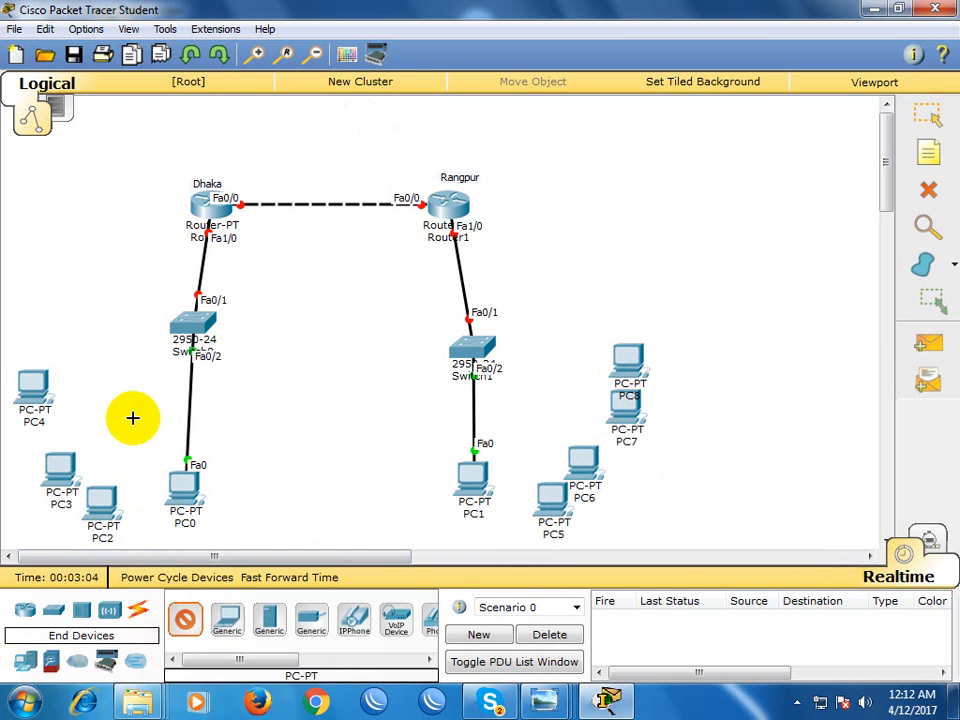
Add the network address note "192.168.1.0/24" beside Switch0 in the Dhaka network.
mouse_move(168, 494)
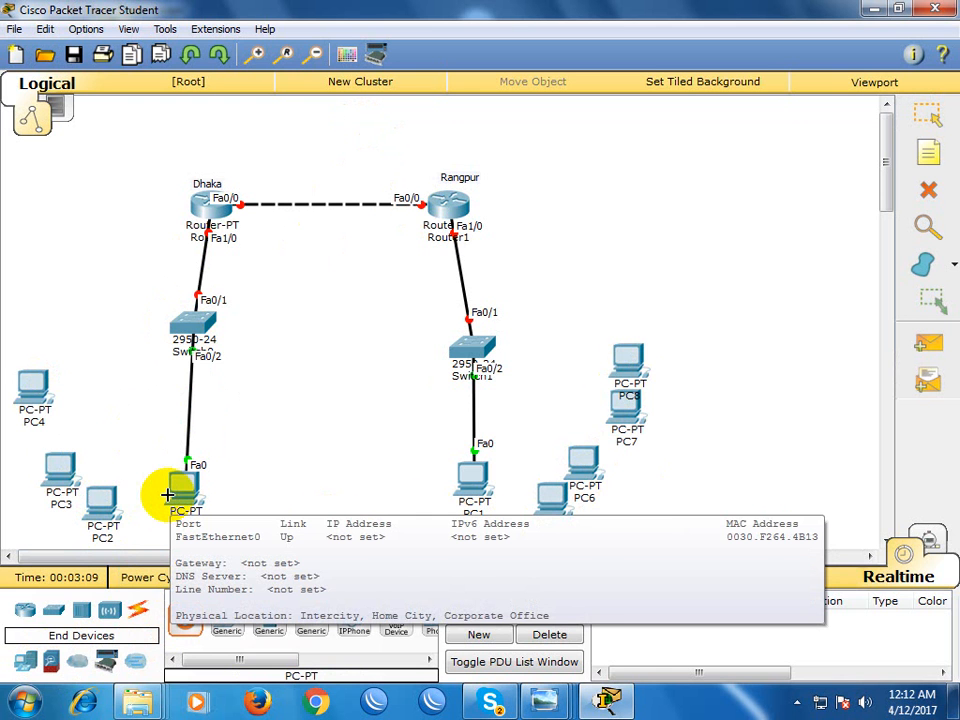
left_click(928, 152)
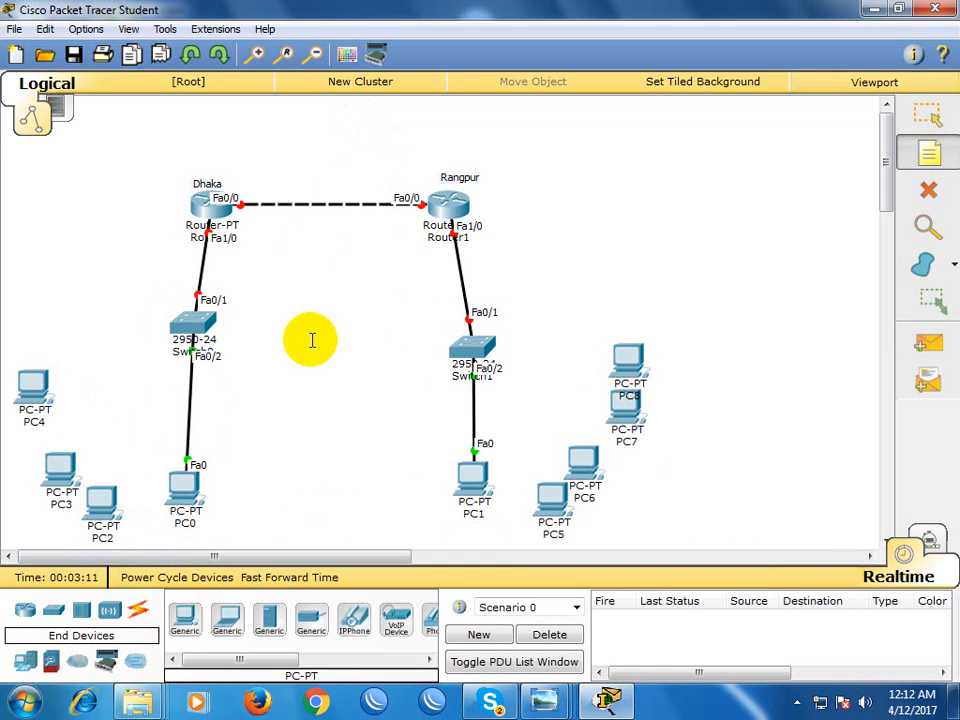
left_click(85, 280)
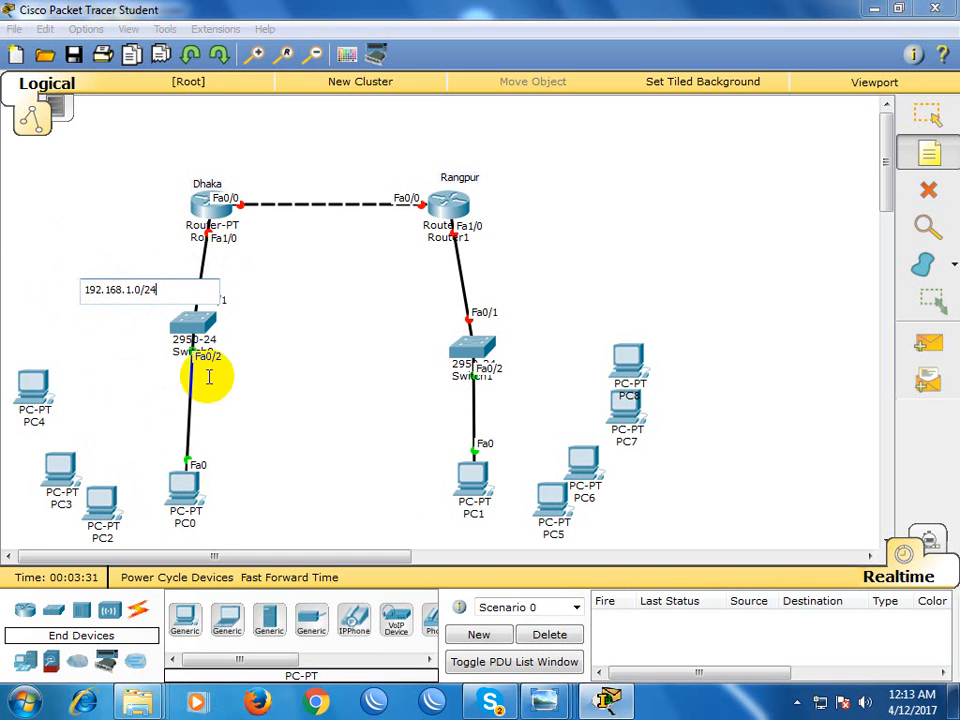
Add the network address note "192.168.50.0/24" beside the link between Router1 and Switch1 in the Rangpur network.
left_click(493, 261)
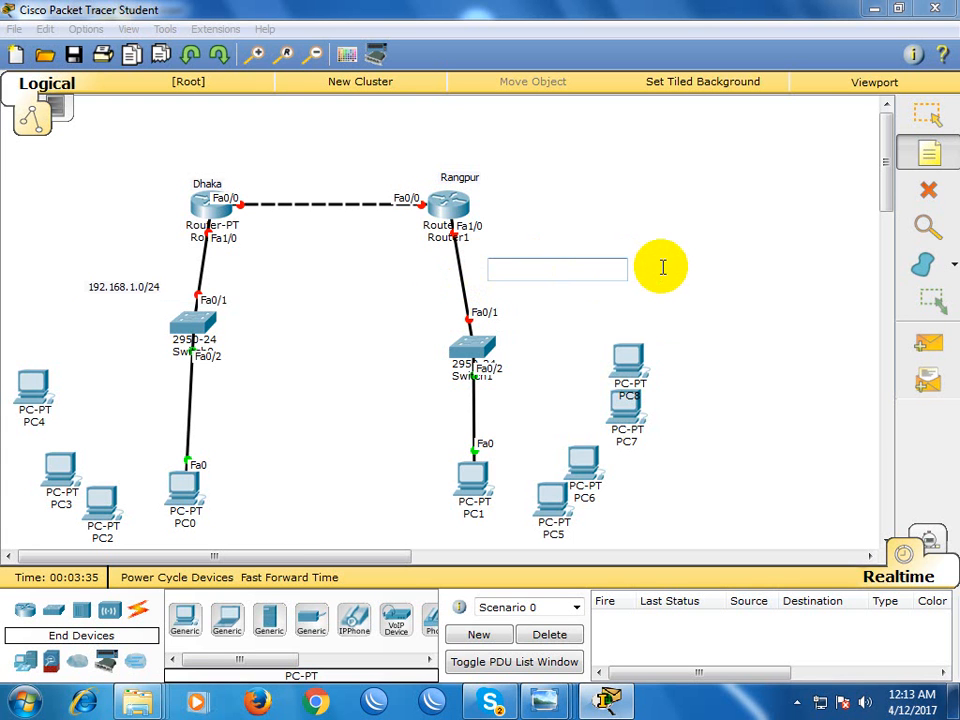
type("192.16")
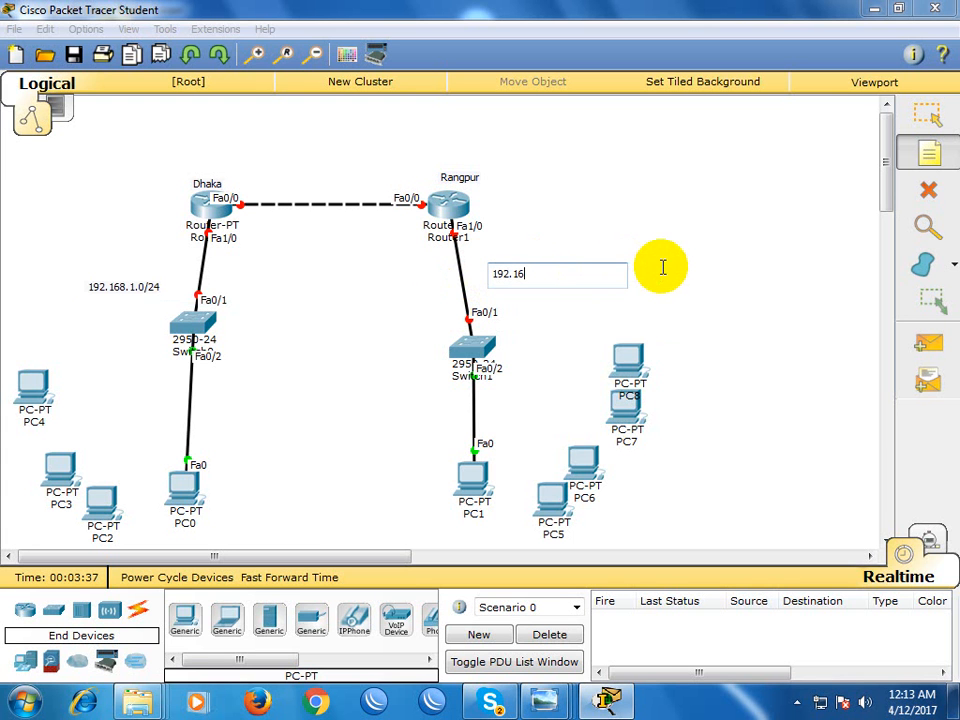
type("8.50.0/24")
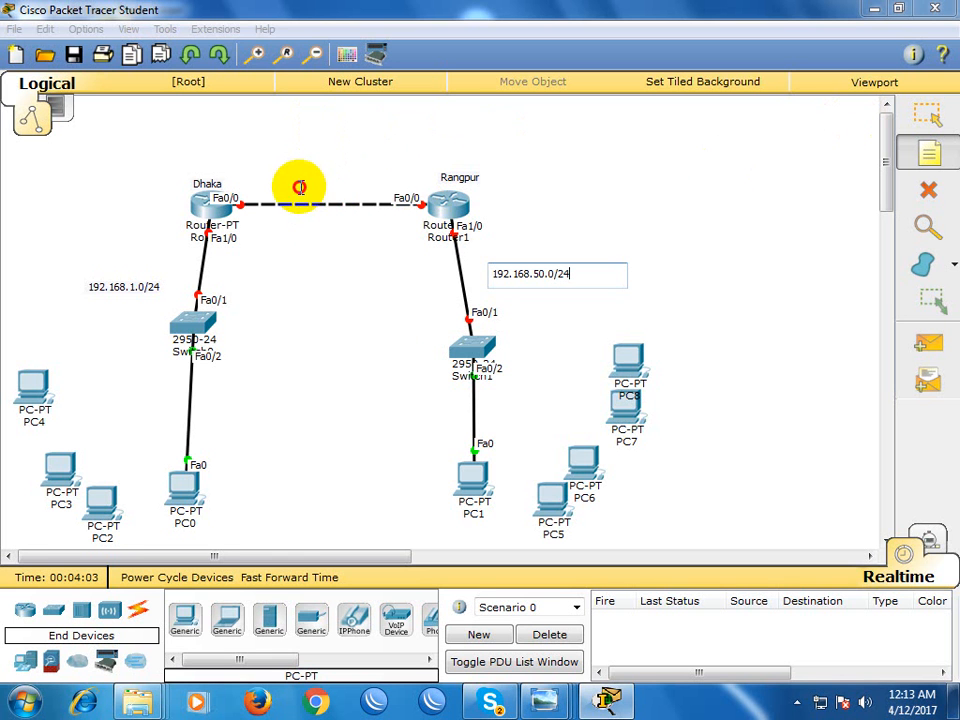
Add the note "10.10.10.0/30" to the link between the two routers and move it just above the cable.
left_click(300, 189)
type("10.10.10.")
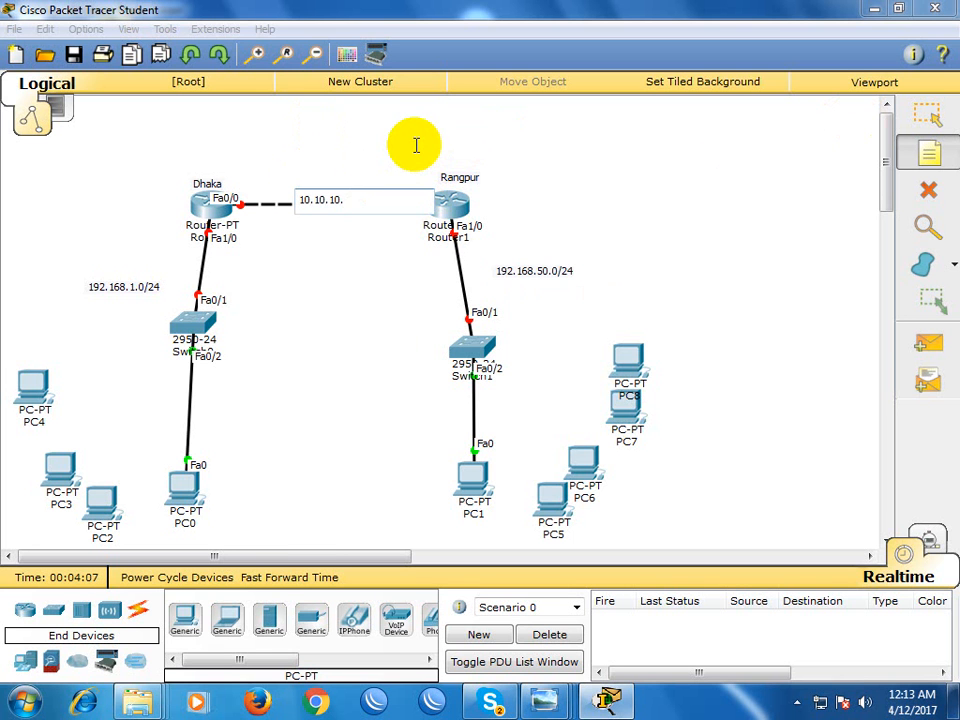
type("0/30")
left_click(943, 112)
left_click_drag(328, 196, 330, 177)
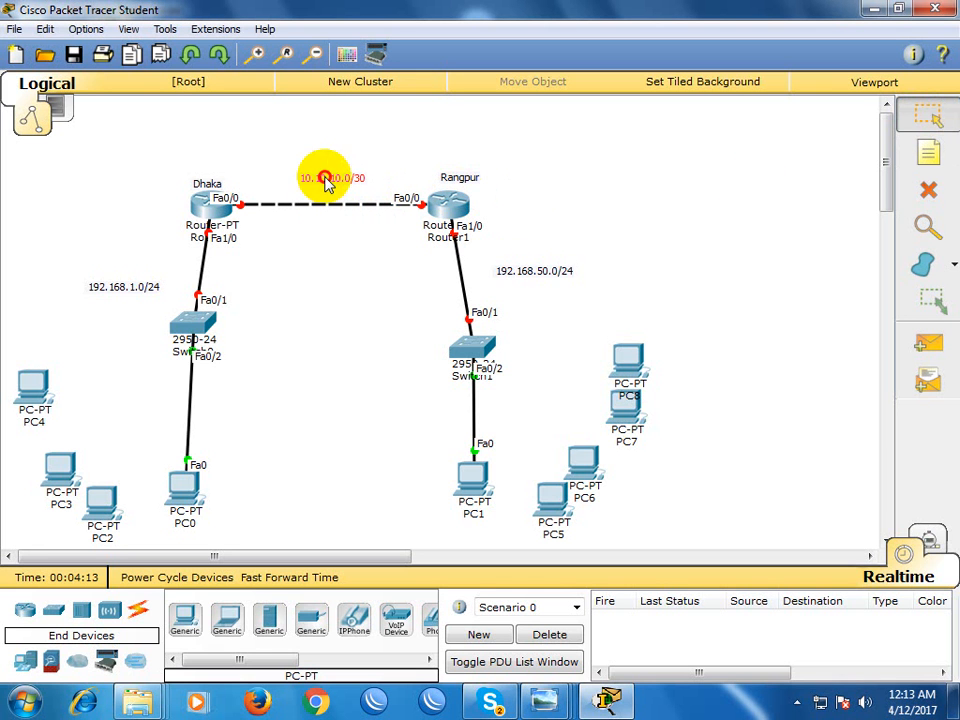
left_click(338, 268)
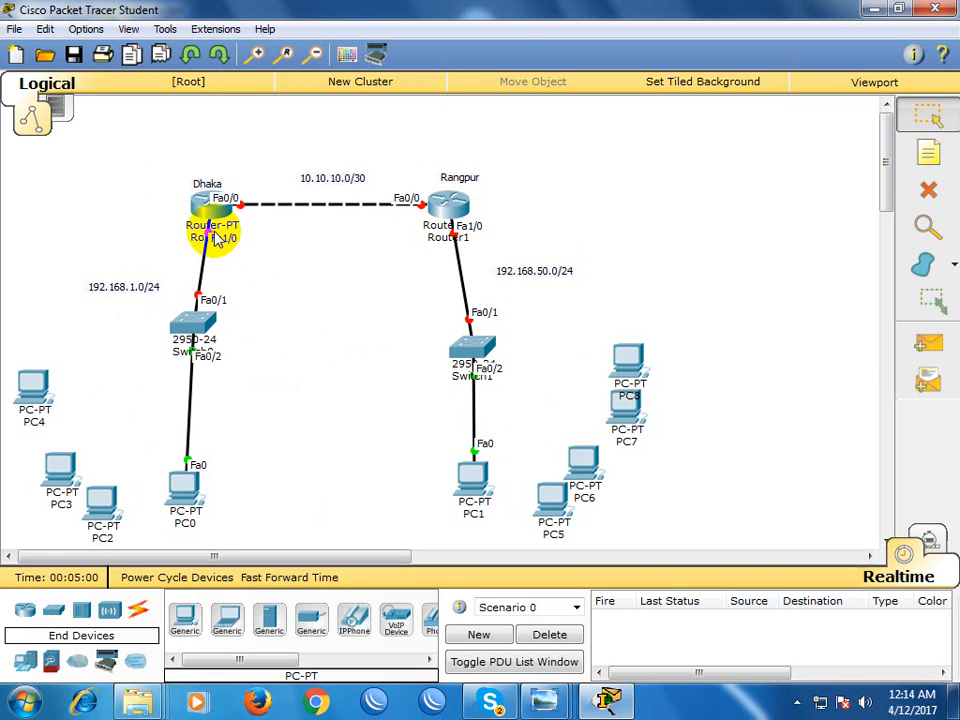
Inspect Router0's port summary, physical modules and command line interface, then close its window.
mouse_move(205, 214)
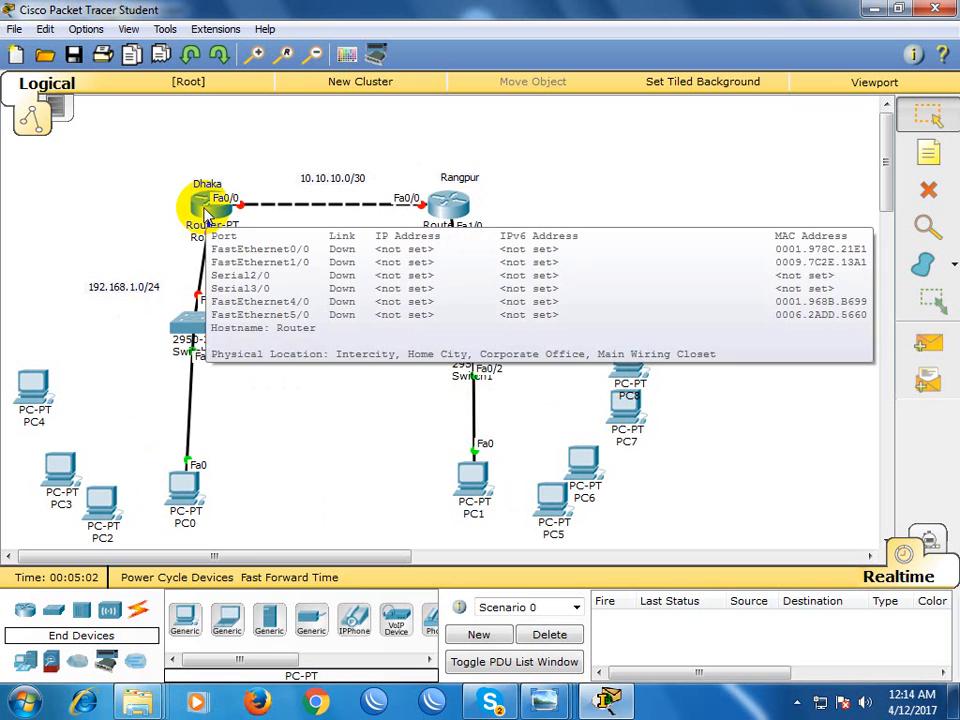
left_click(205, 212)
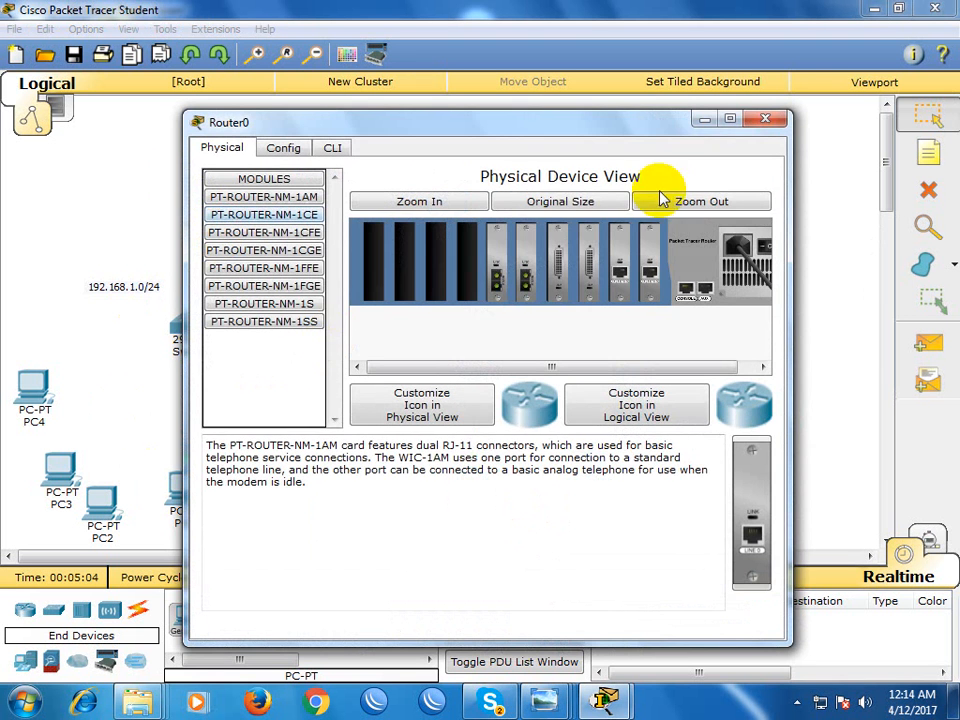
left_click(772, 121)
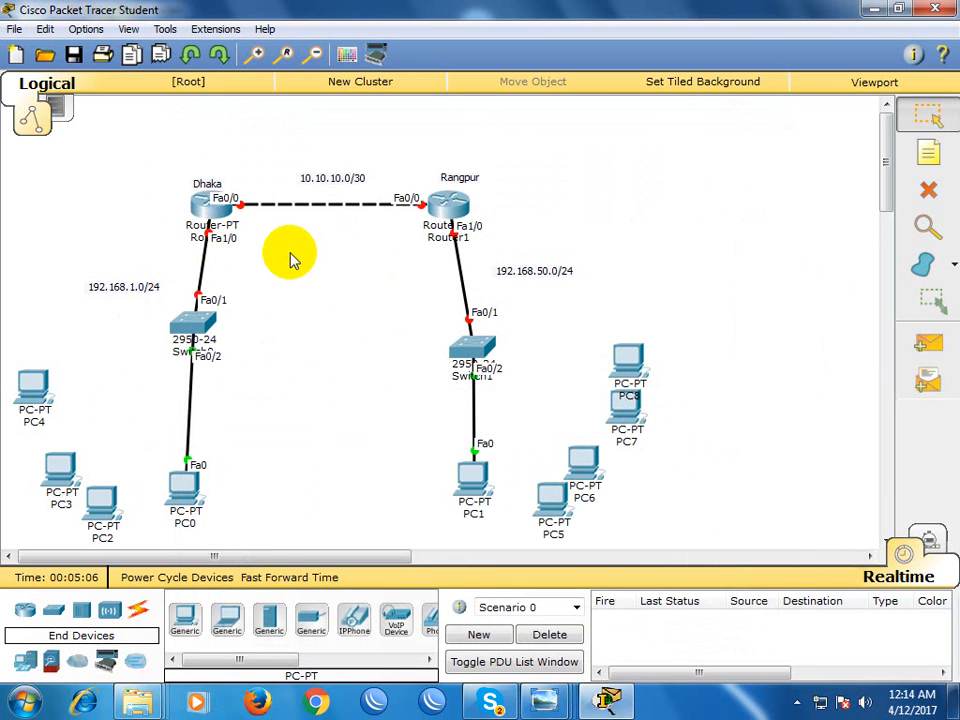
left_click(205, 210)
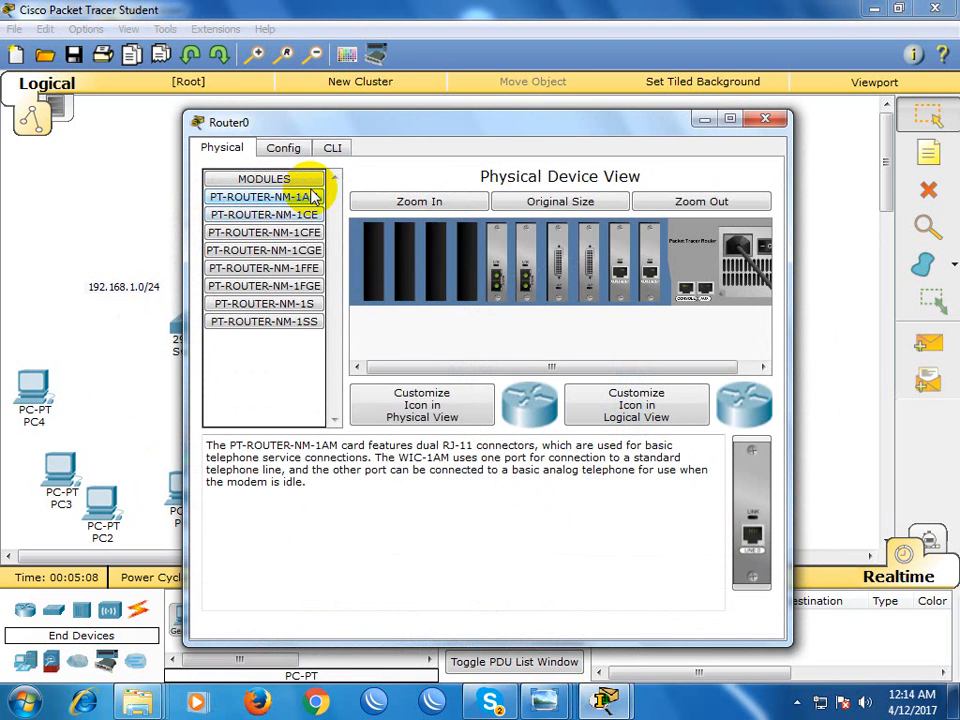
left_click(333, 148)
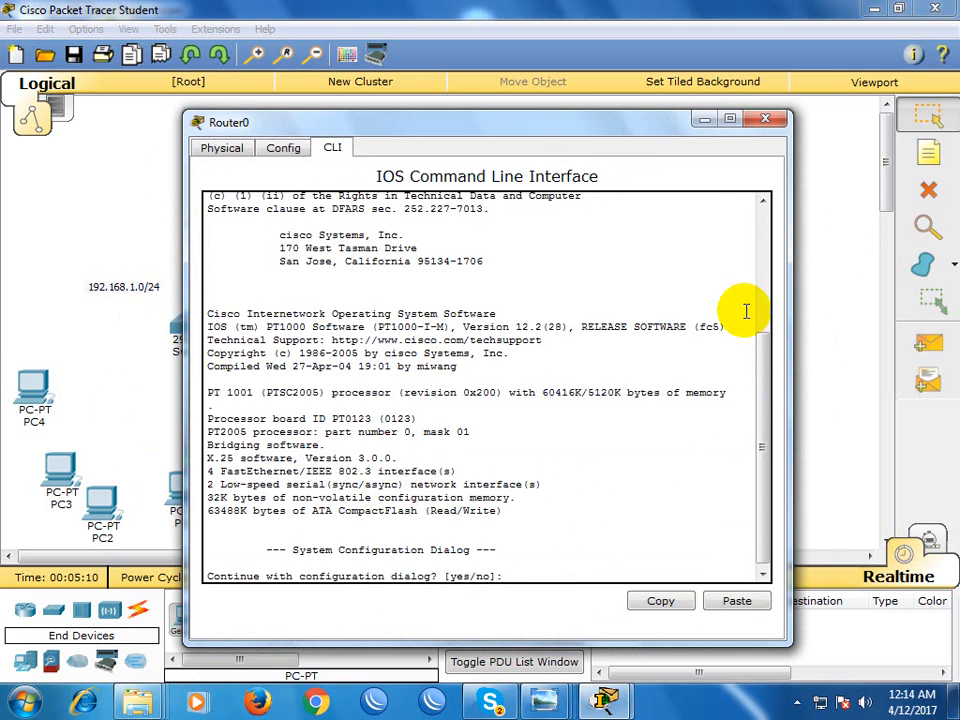
left_click(784, 124)
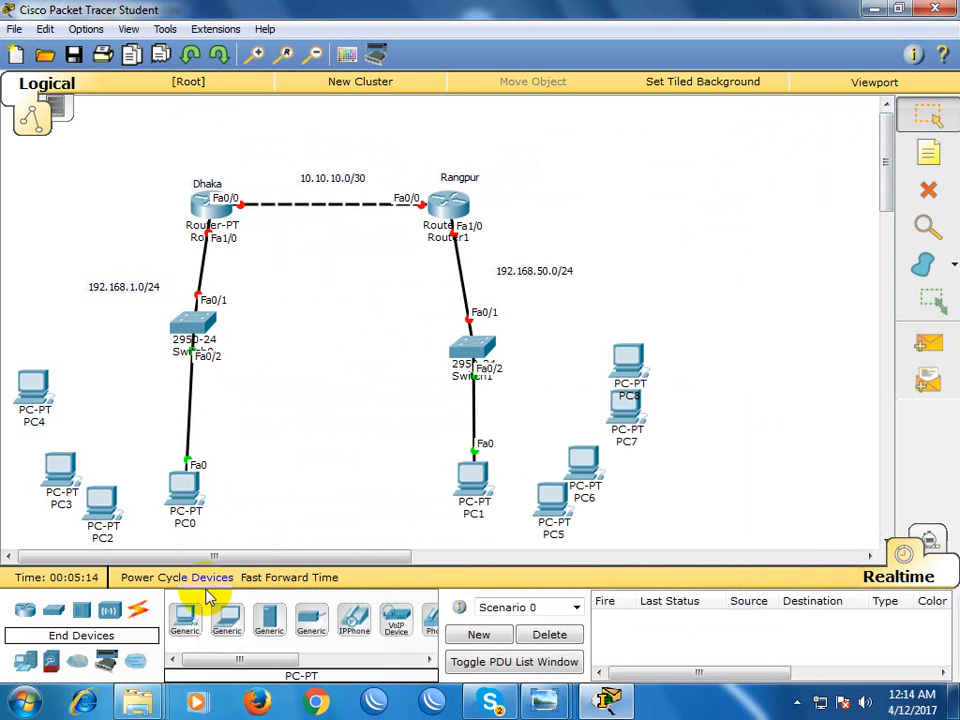
Place a generic PC beside Router0 and link its RS 232 port to the router's console port with a console cable.
left_click_drag(184, 620, 113, 183)
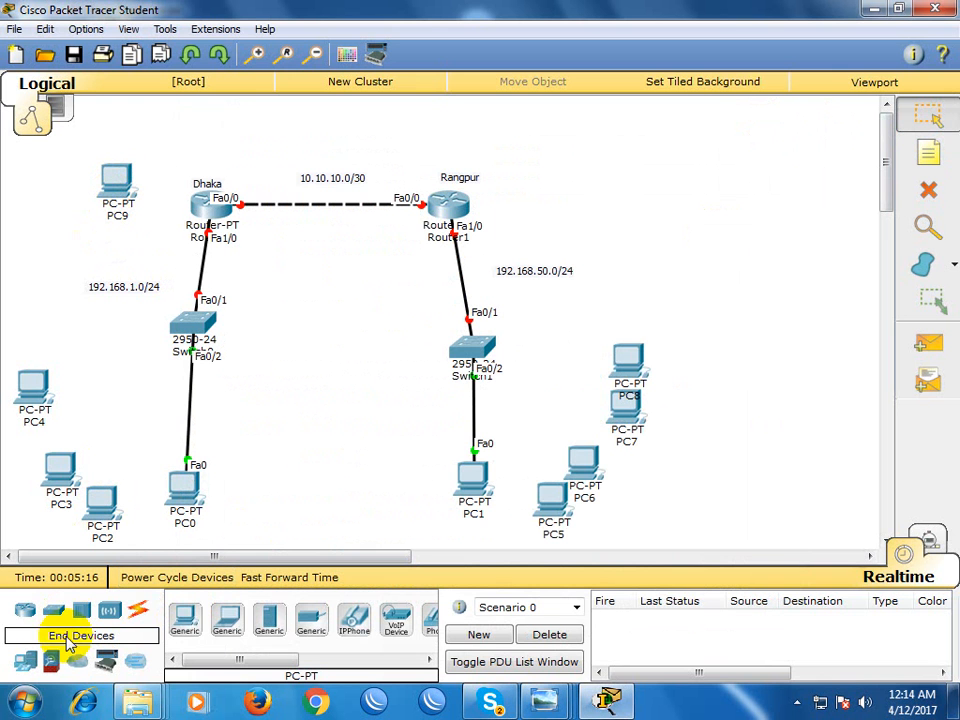
left_click(138, 610)
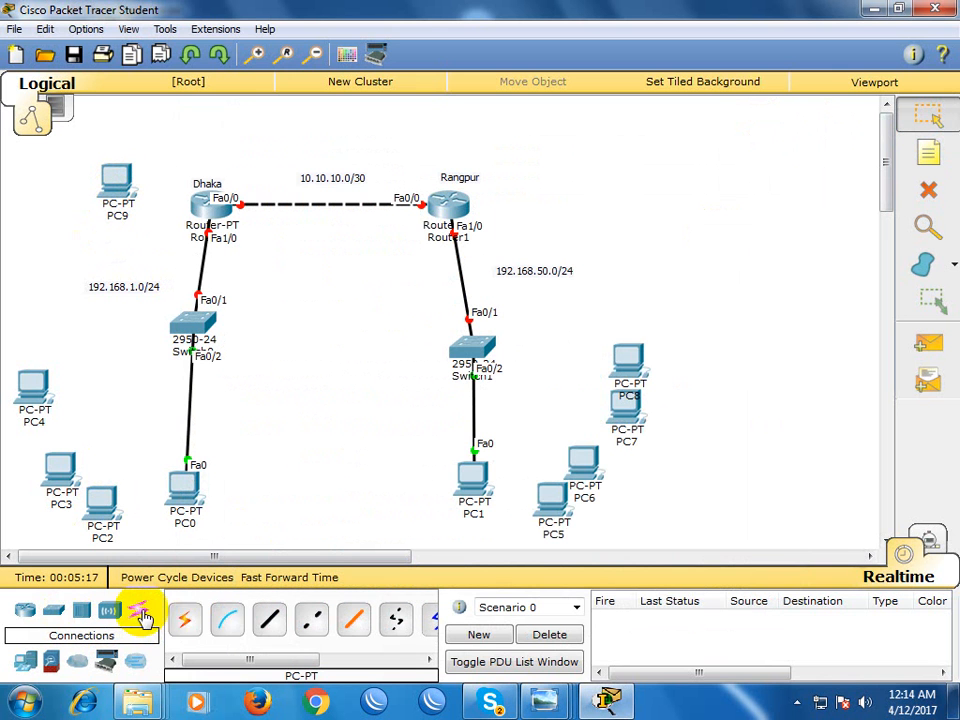
left_click(229, 623)
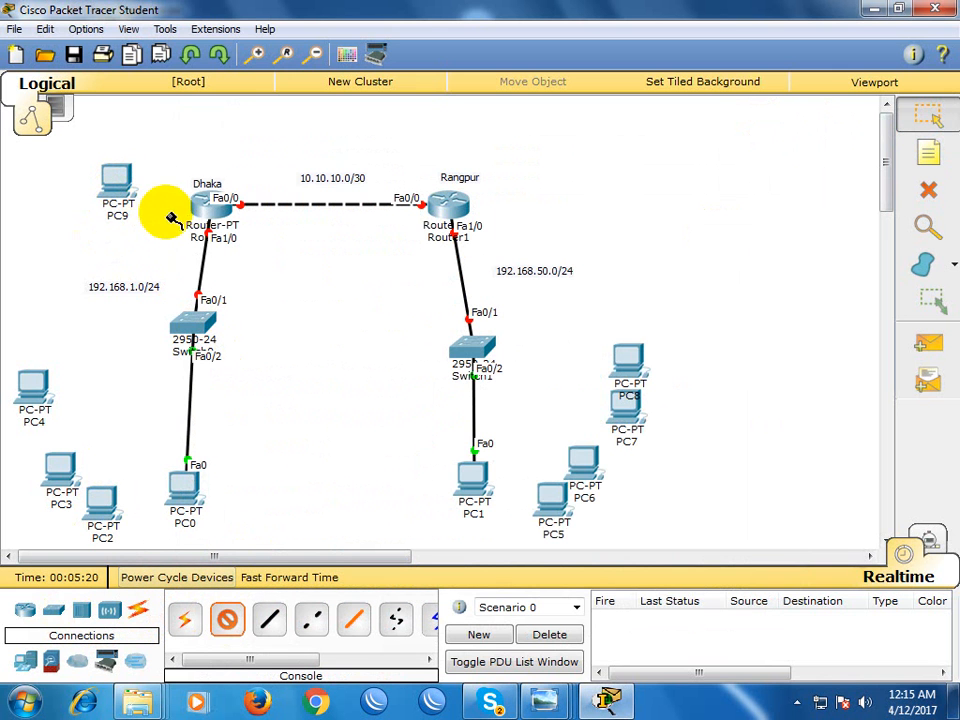
left_click(100, 178)
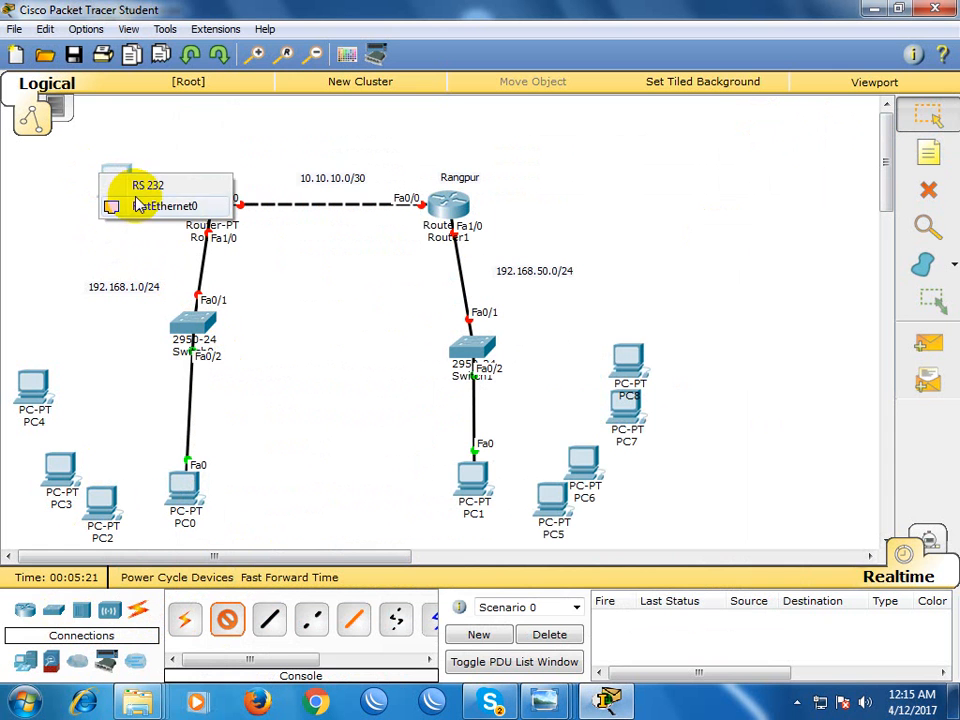
left_click(130, 185)
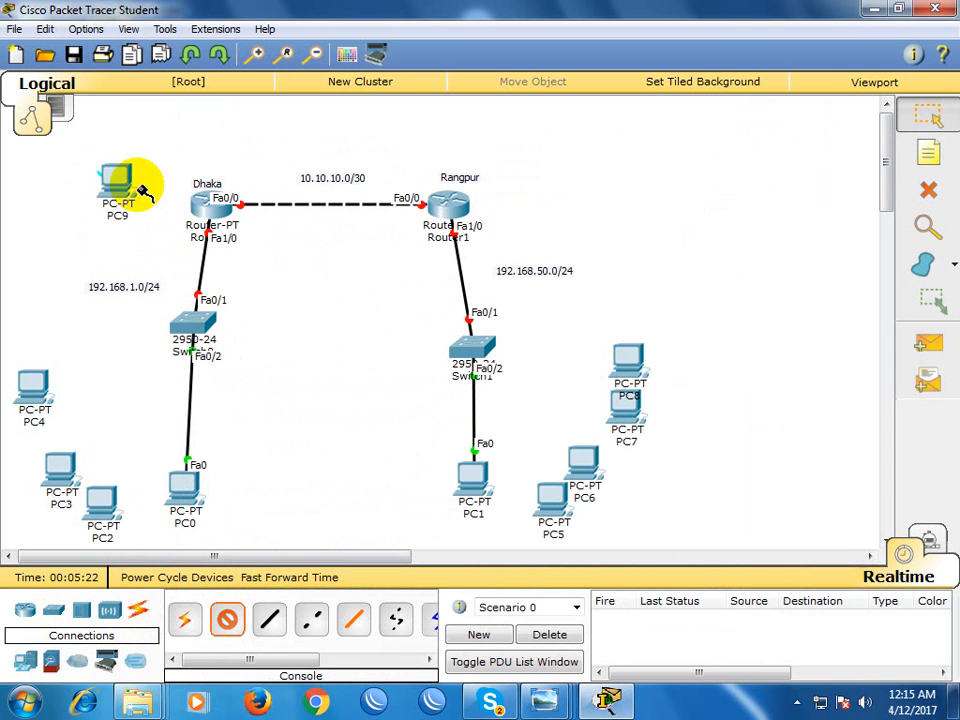
left_click(204, 199)
left_click(240, 236)
left_click_drag(118, 186, 80, 179)
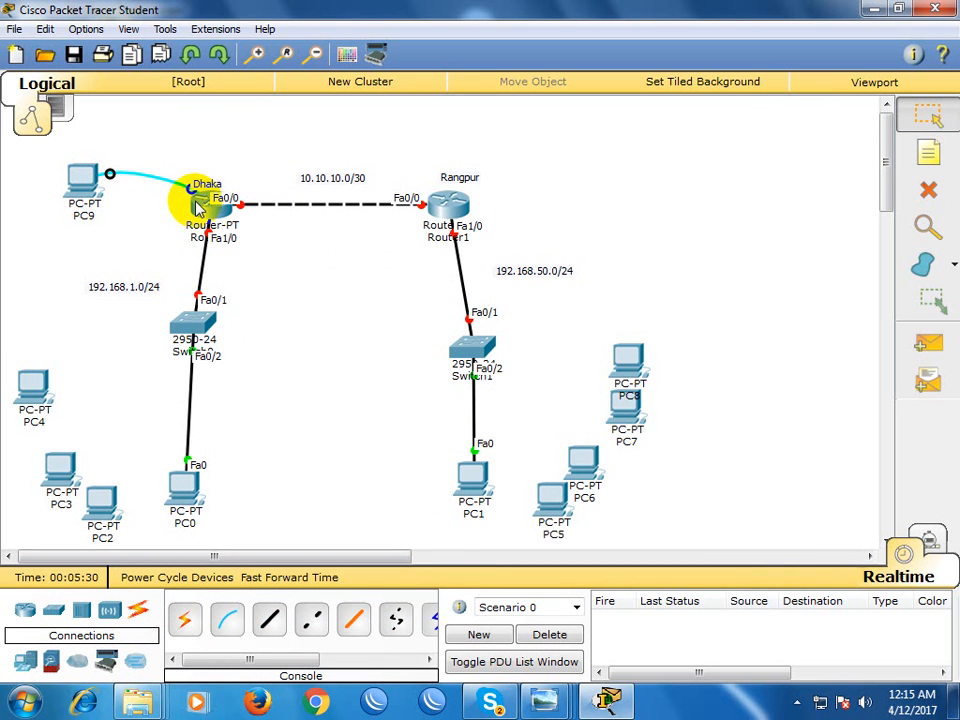
Open a terminal session on PC9 with the default port settings and move its window clear of the Dhaka network.
left_click(105, 195)
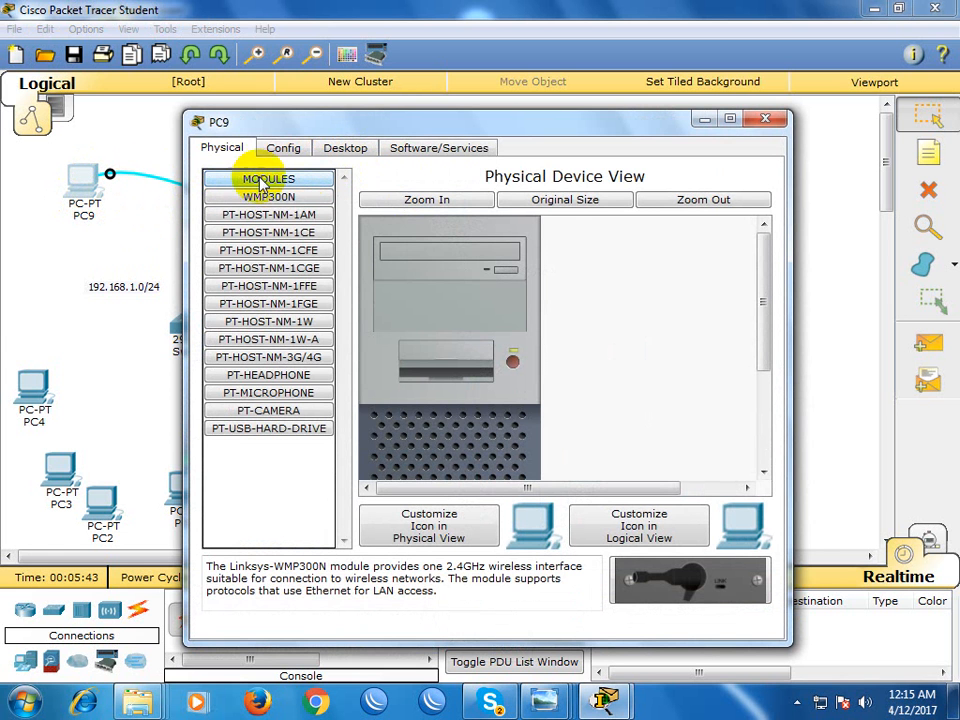
left_click(350, 150)
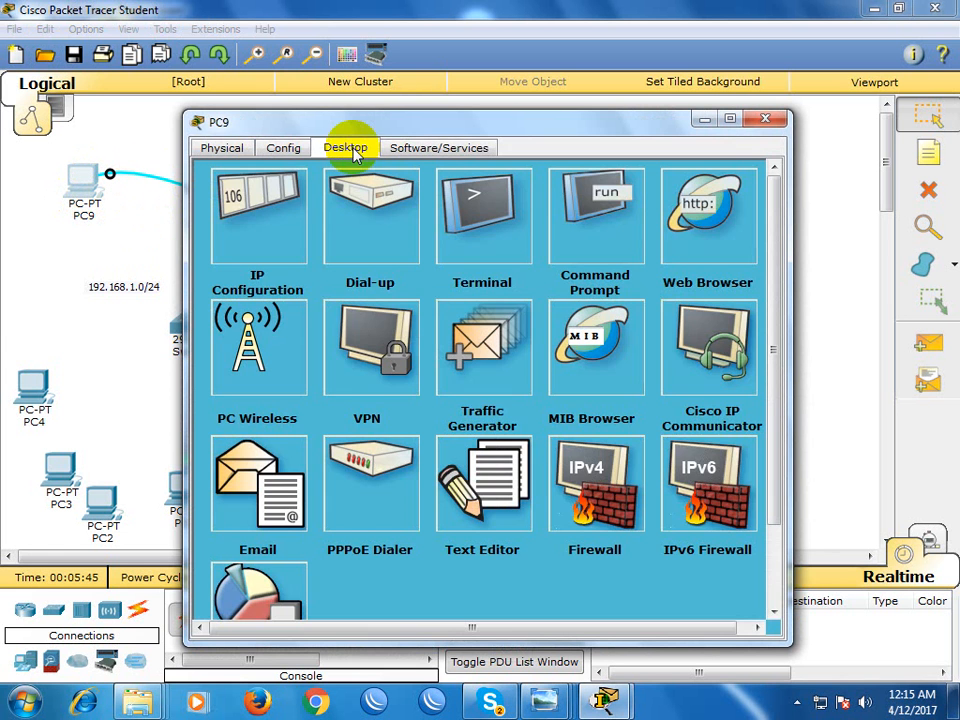
left_click(488, 245)
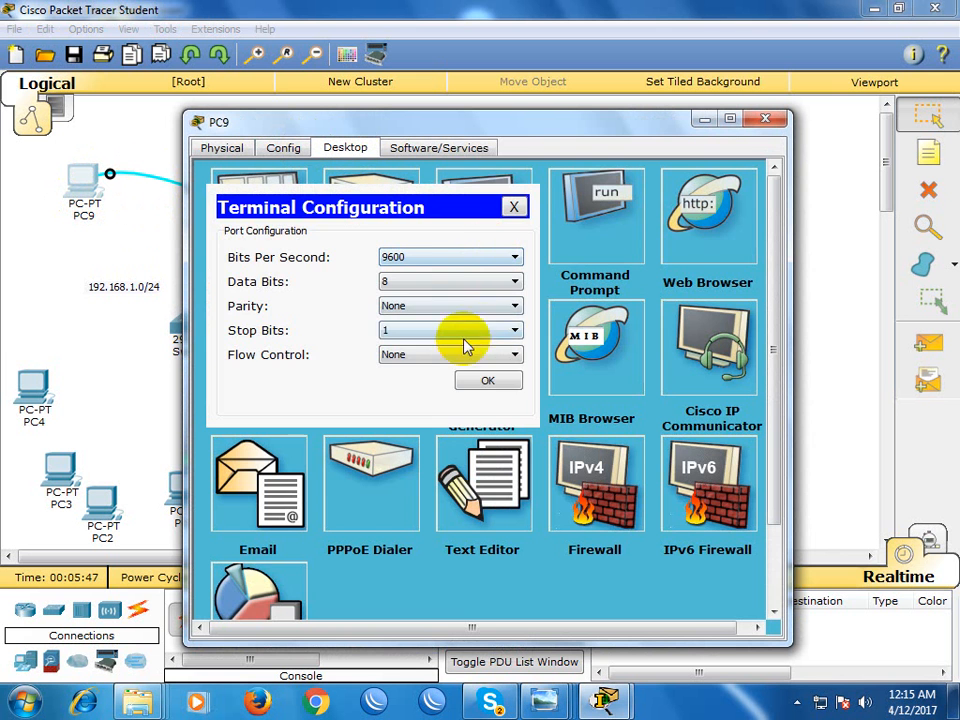
left_click(485, 382)
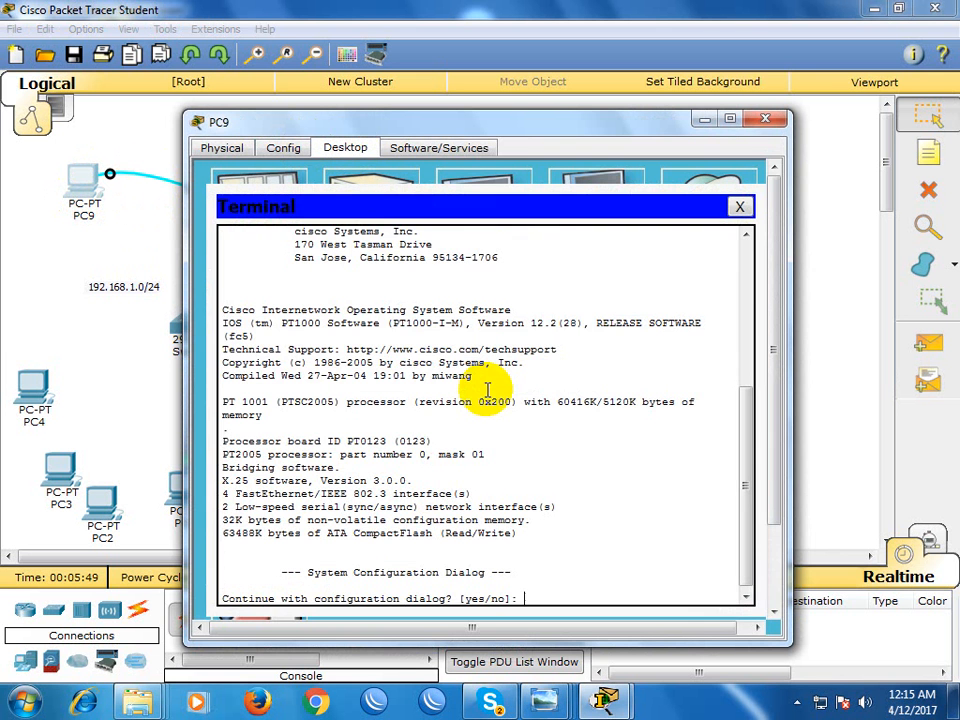
left_click_drag(705, 143, 725, 45)
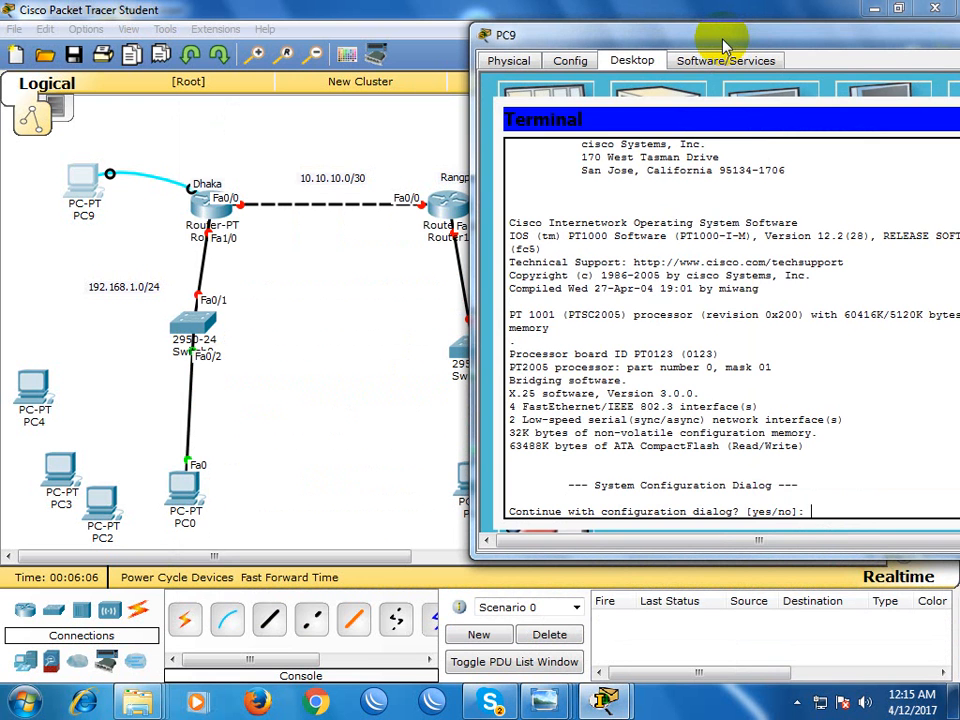
Answer "no" to the router's initial configuration dialog and enter privileged mode with enable.
type("no")
key("Return")
key("Return")
type("en")
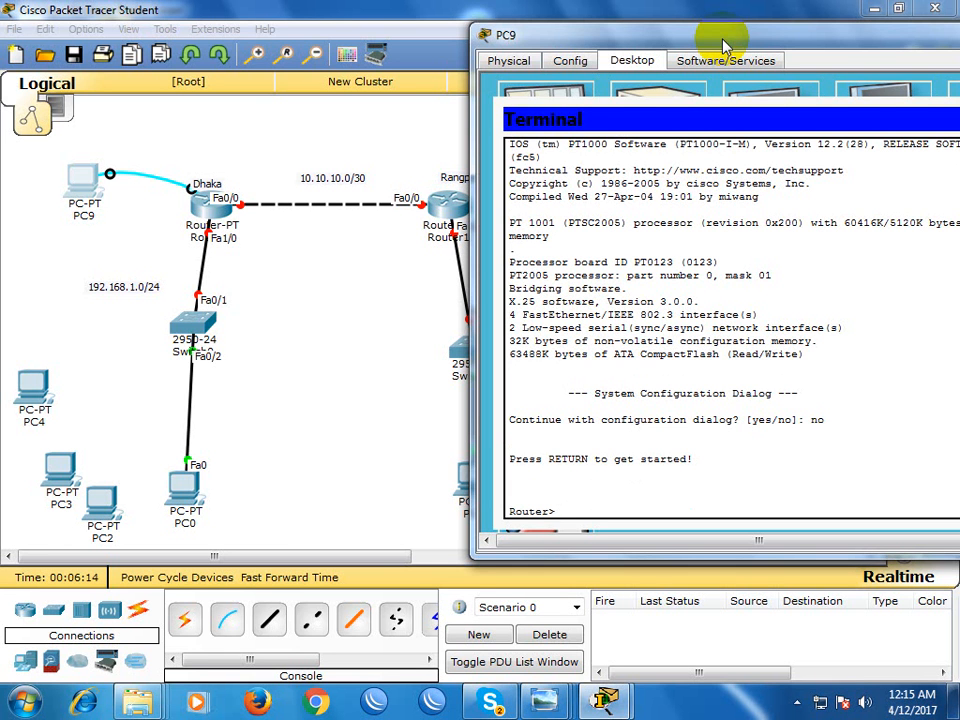
type("enable")
key("Return")
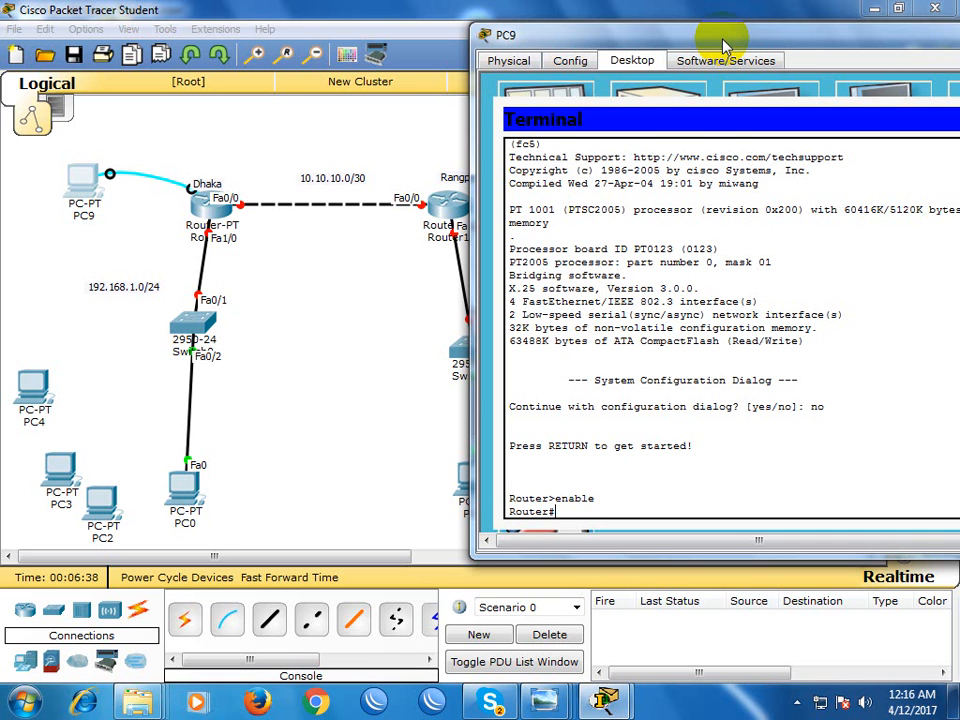
Enter global configuration mode on the Dhaka router with configure terminal.
type("conf")
key("Tab")
type("t")
key("Tab")
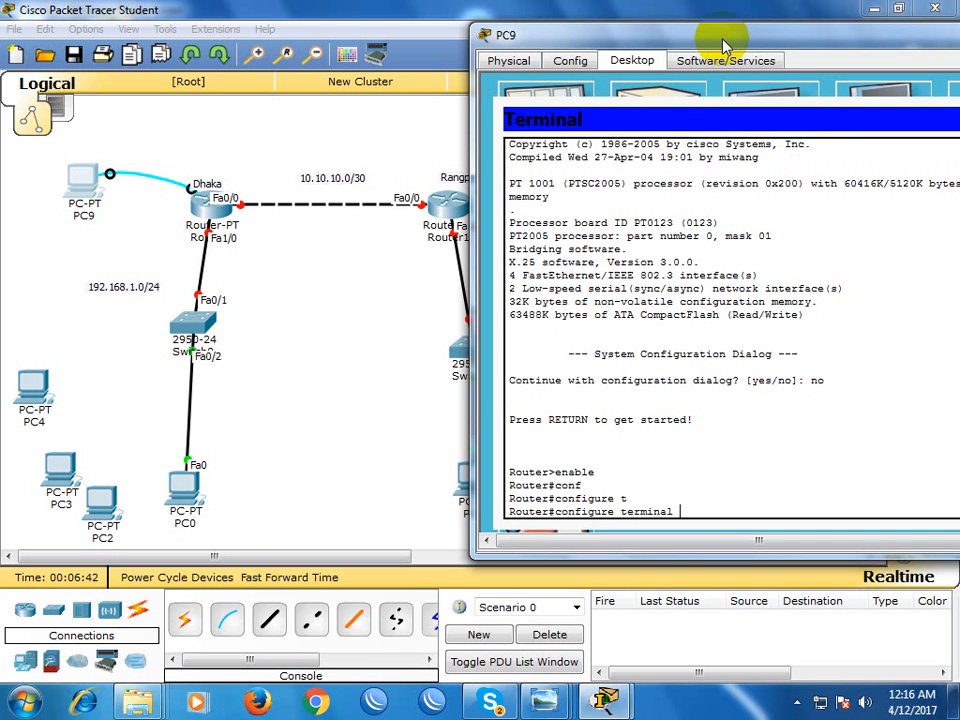
key("Return")
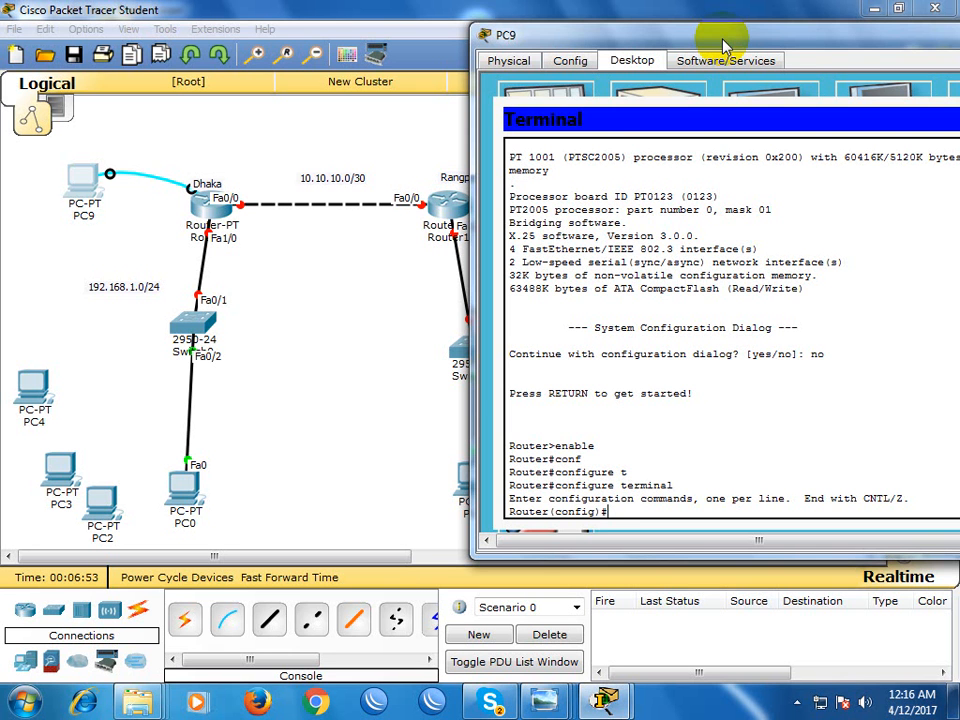
key("Return")
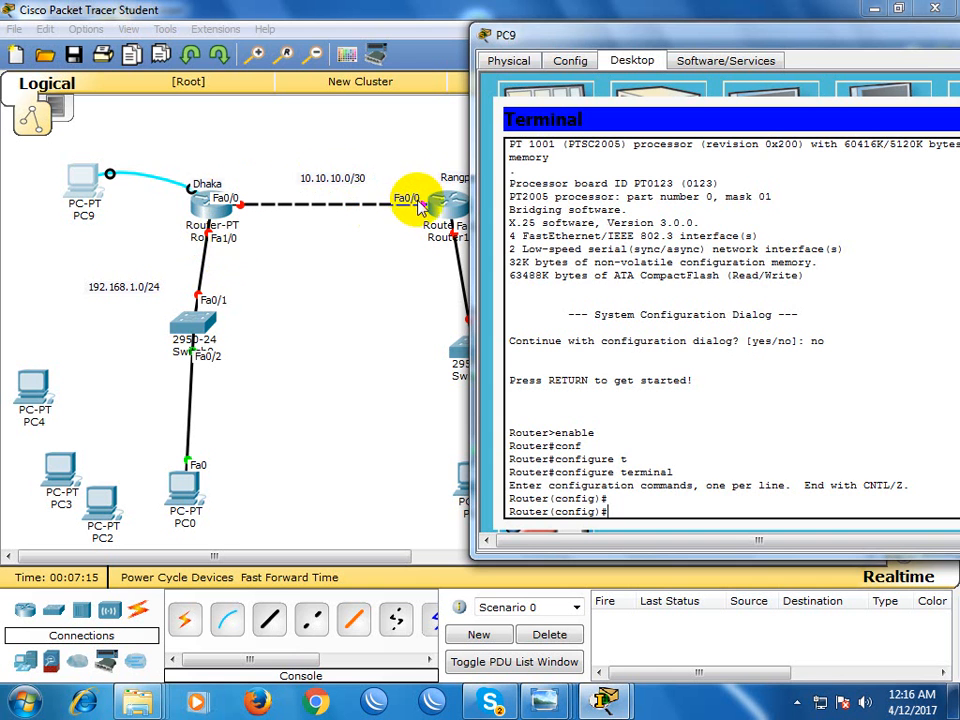
Enter interface configuration mode for fastEthernet 0/0 on the Dhaka router, keeping the Rangpur router uncovered by the terminal window.
left_click_drag(540, 37, 570, 45)
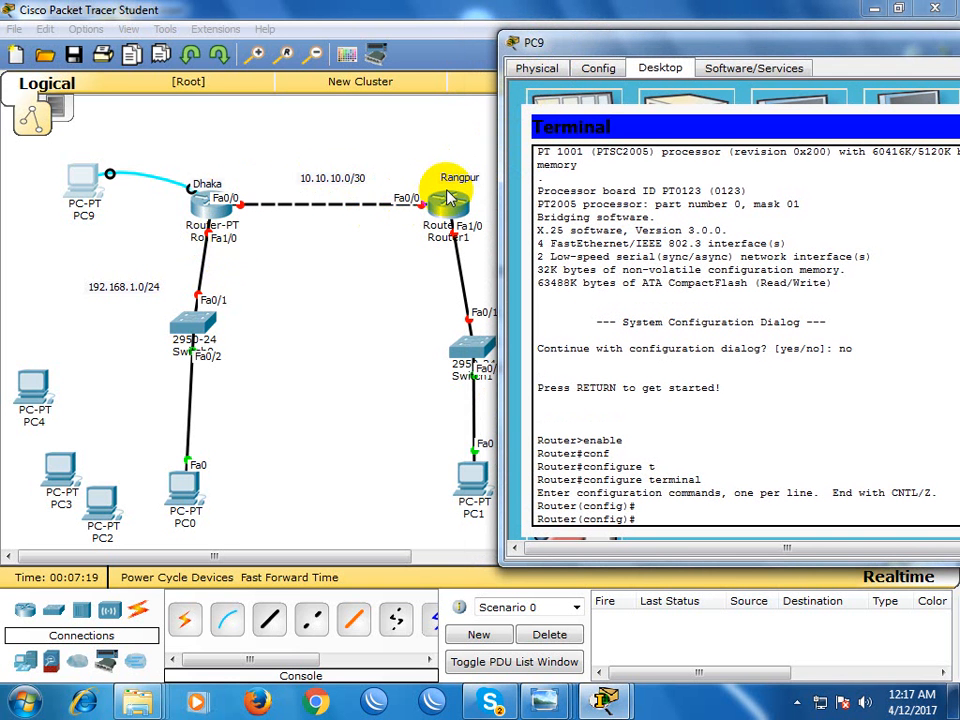
key("Return")
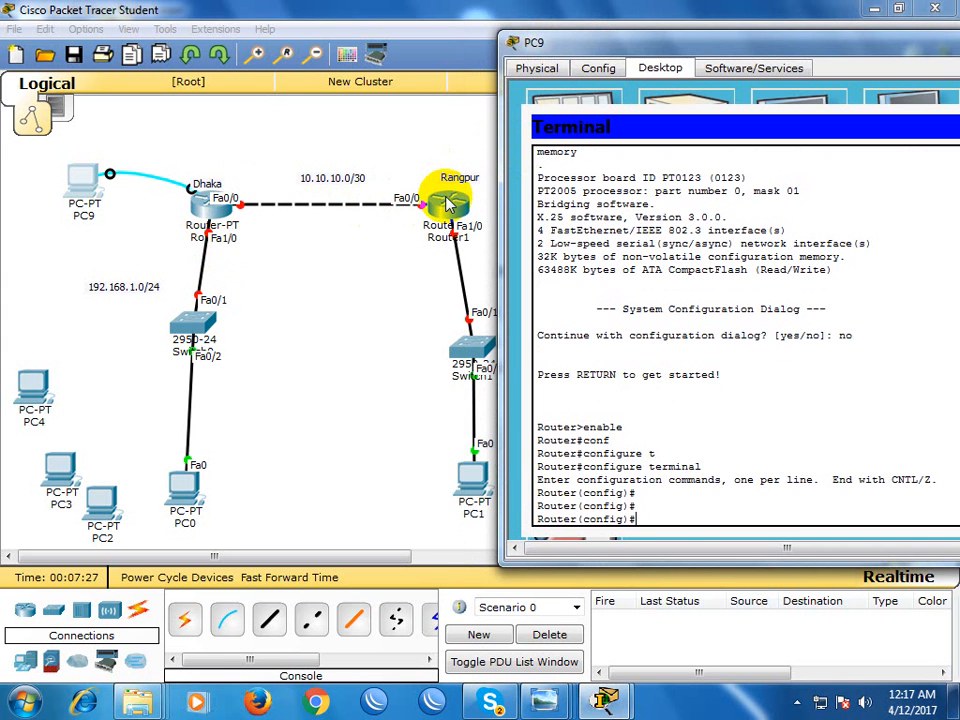
key("Return")
type("int")
key("Tab")
type("fa")
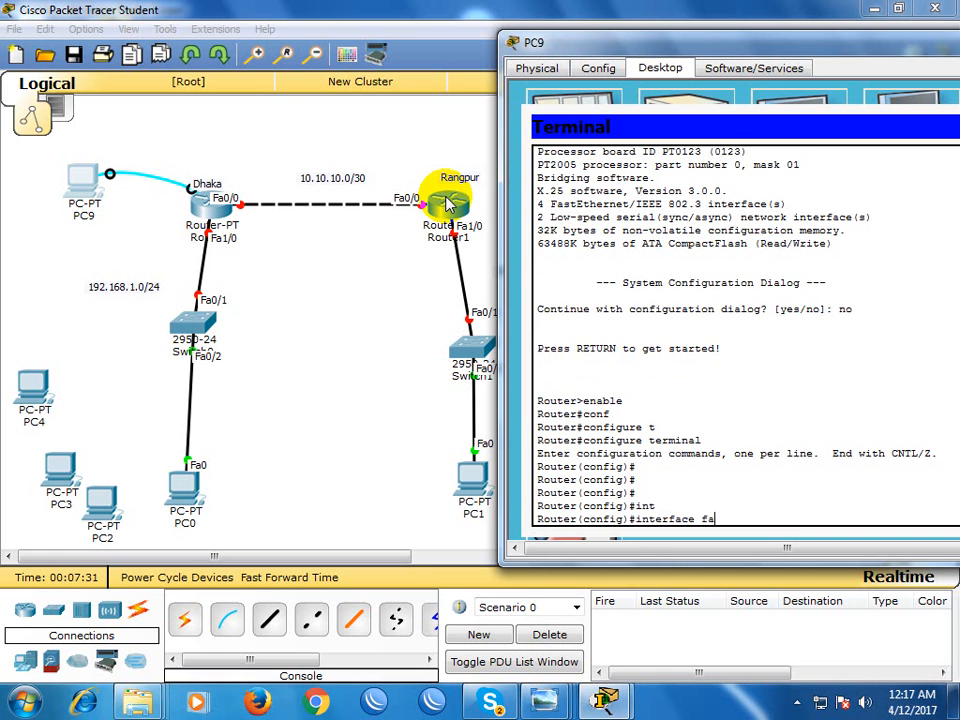
key("Tab")
type("0/")
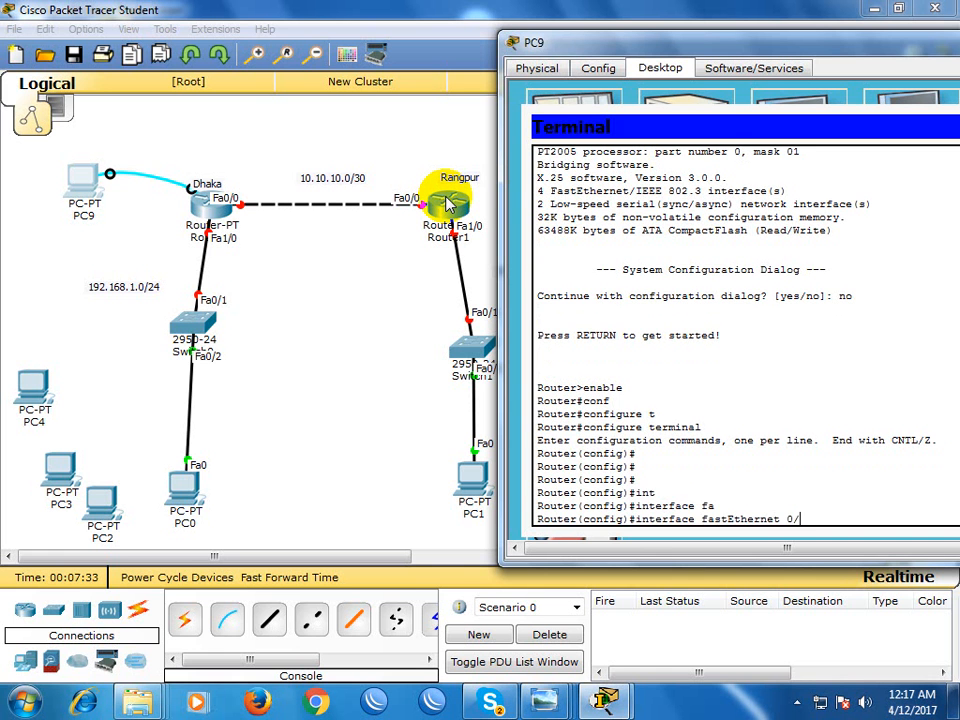
type("0")
key("Return")
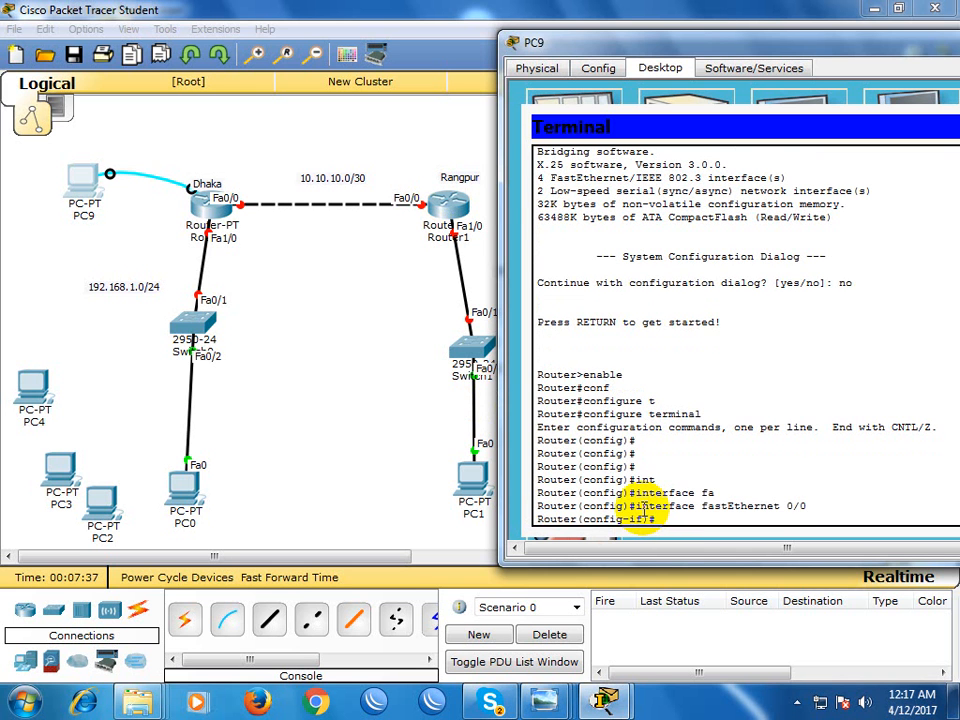
Exit the fastEthernet 0/0 interface configuration back to global configuration mode.
type("exi")
key("Tab")
key("Return")
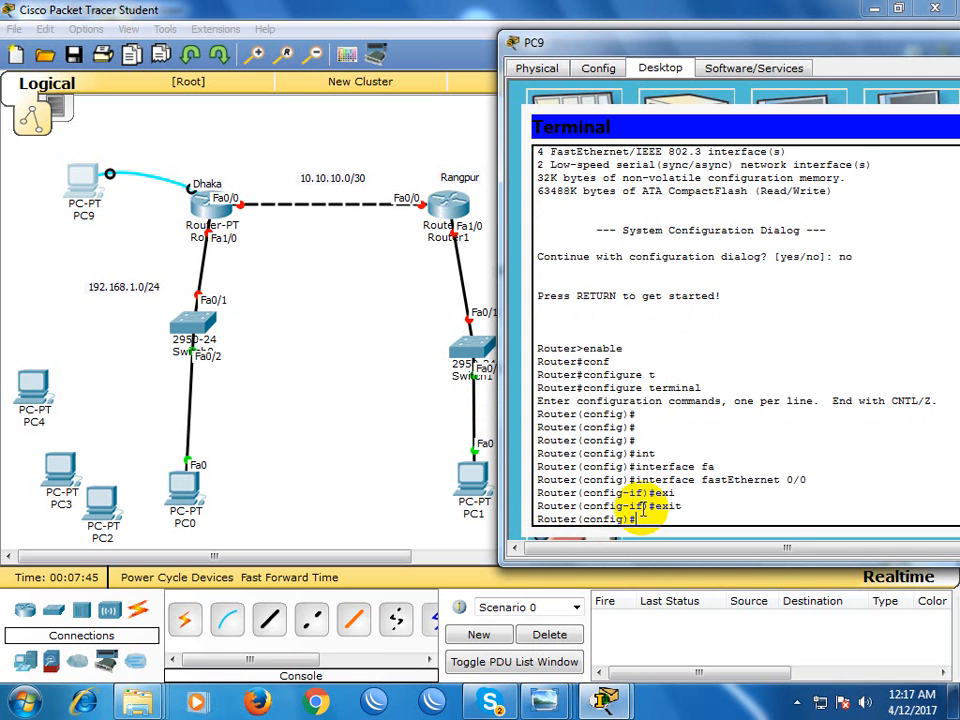
Enter interface configuration mode for fastEthernet 0/0 on the Dhaka router again.
type("in")
key("Tab")
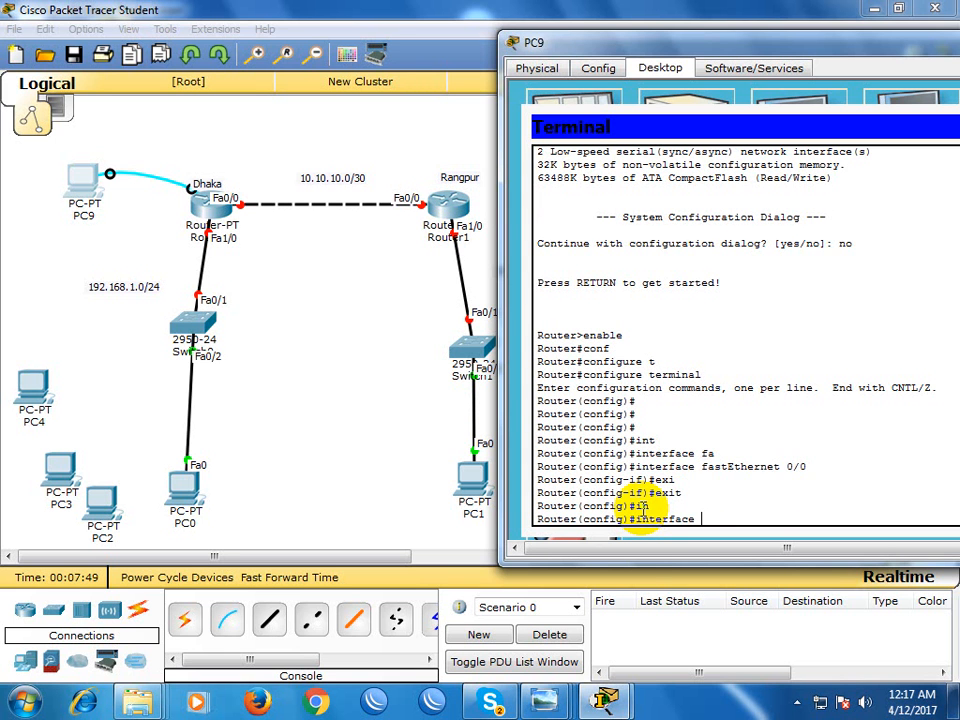
key("Tab")
type("fast")
key("Tab")
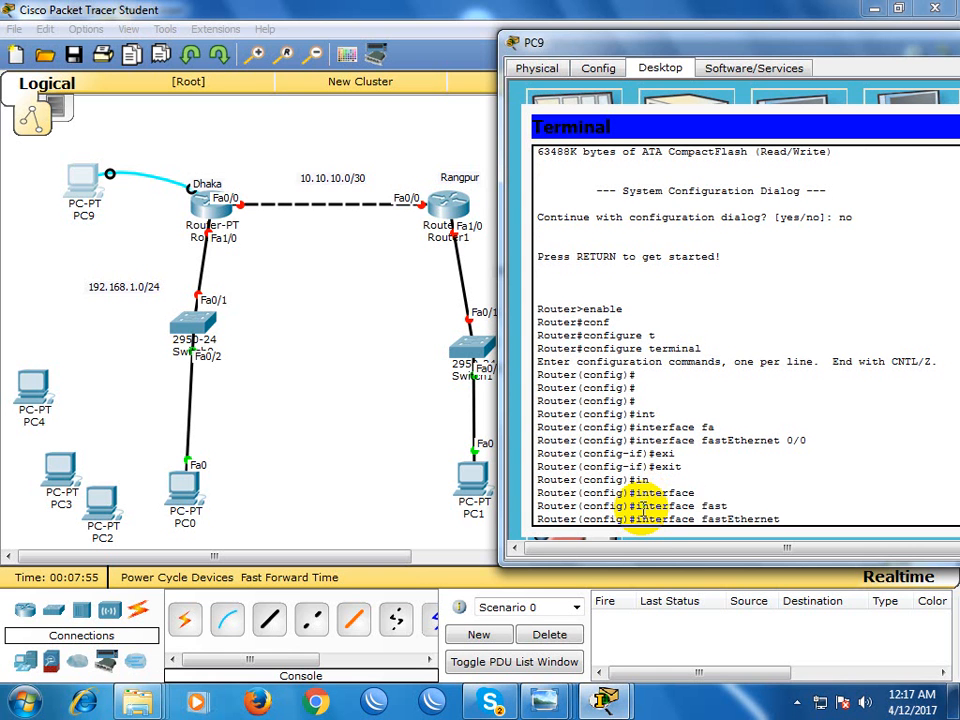
type("0/0+")
key("Return")
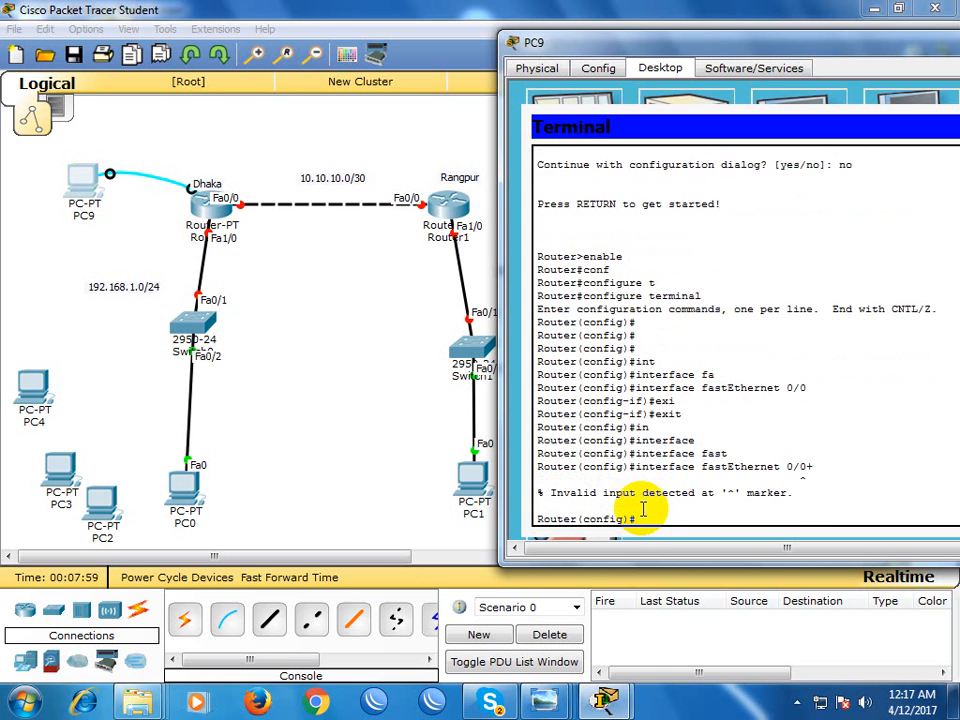
key("Up")
key("BackSpace")
key("Return")
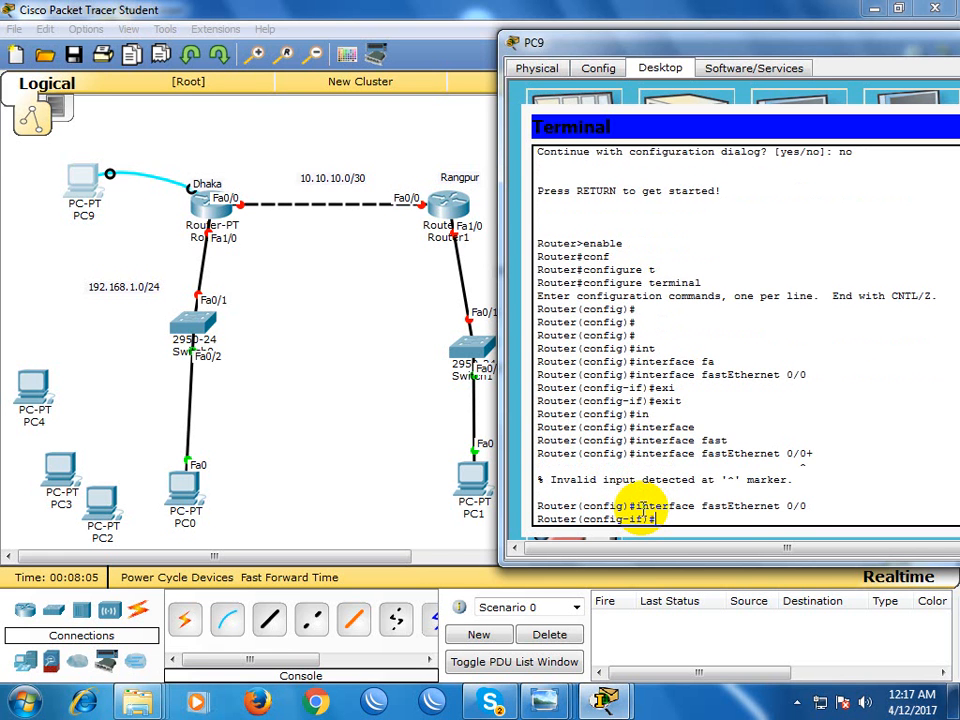
Assign IP address 10.10.10.1 with mask 255.255.255.252 to the Dhaka router's fastEthernet 0/0 interface.
type("ip add")
key("Tab")
type("10.")
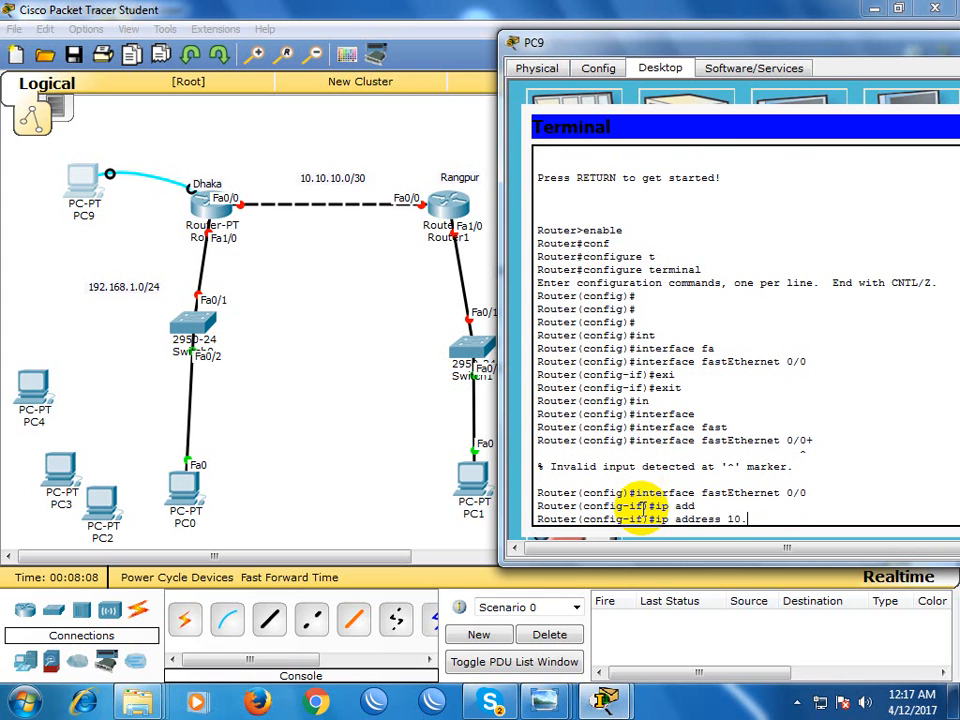
type("10.10.1 255.255.255.0")
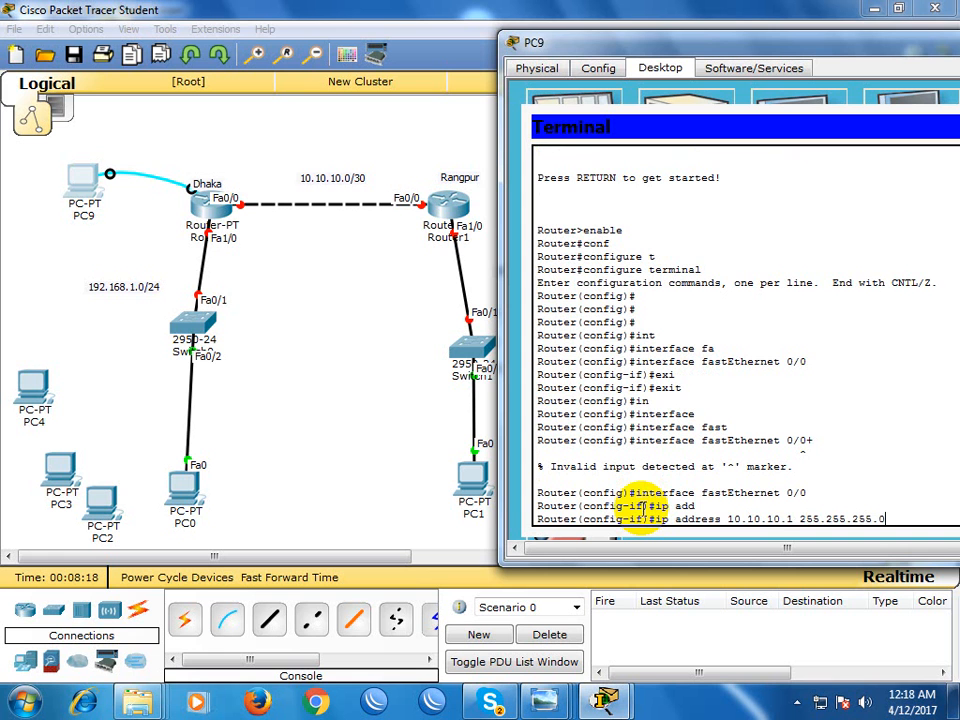
key("BackSpace")
type("252")
key("Return")
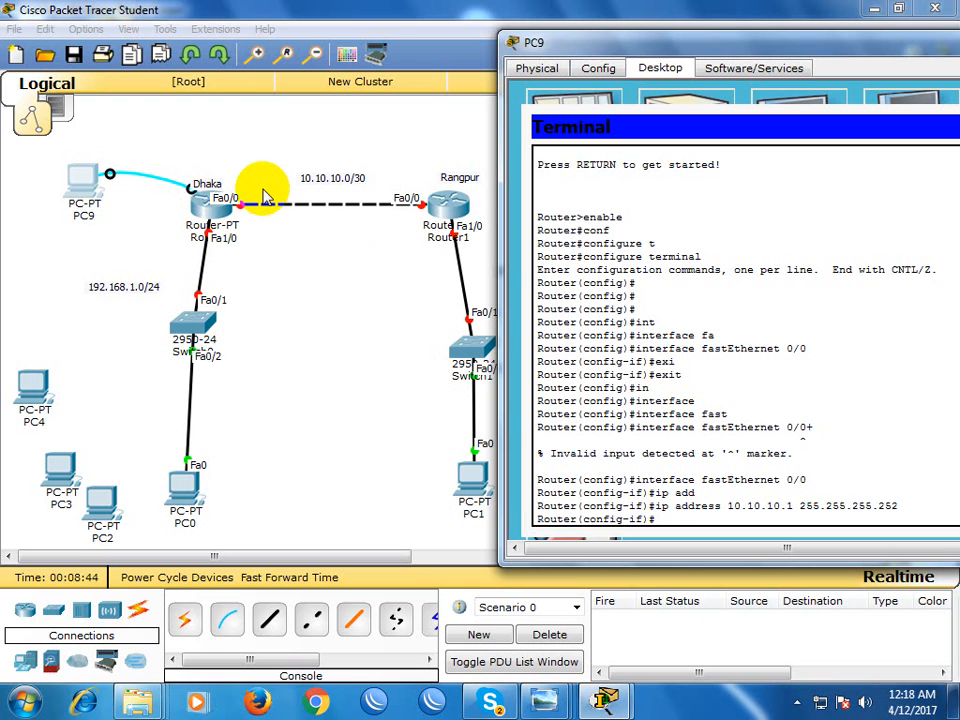
Enable the Dhaka router's fastEthernet 0/0 interface with no shutdown.
type("no sh")
key("Tab")
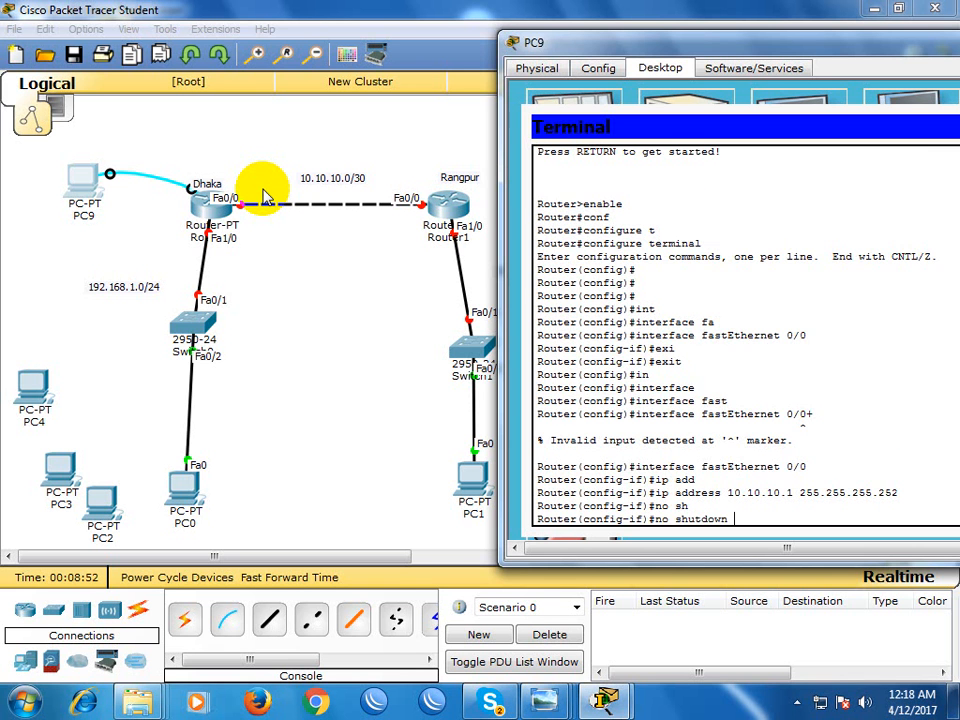
key("Return")
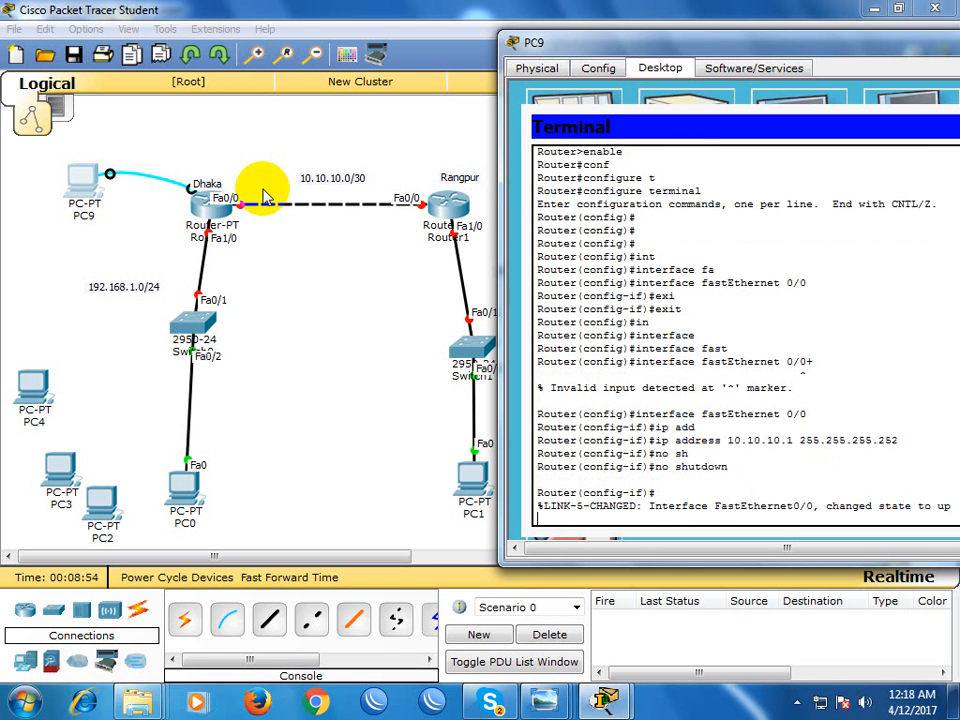
key("Return")
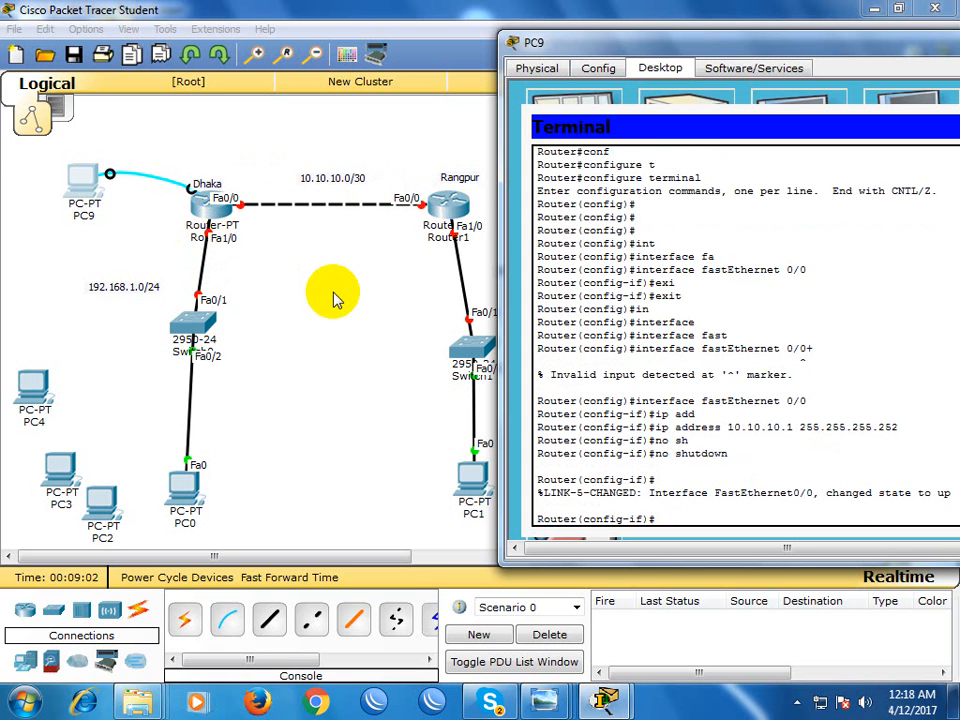
key("Return")
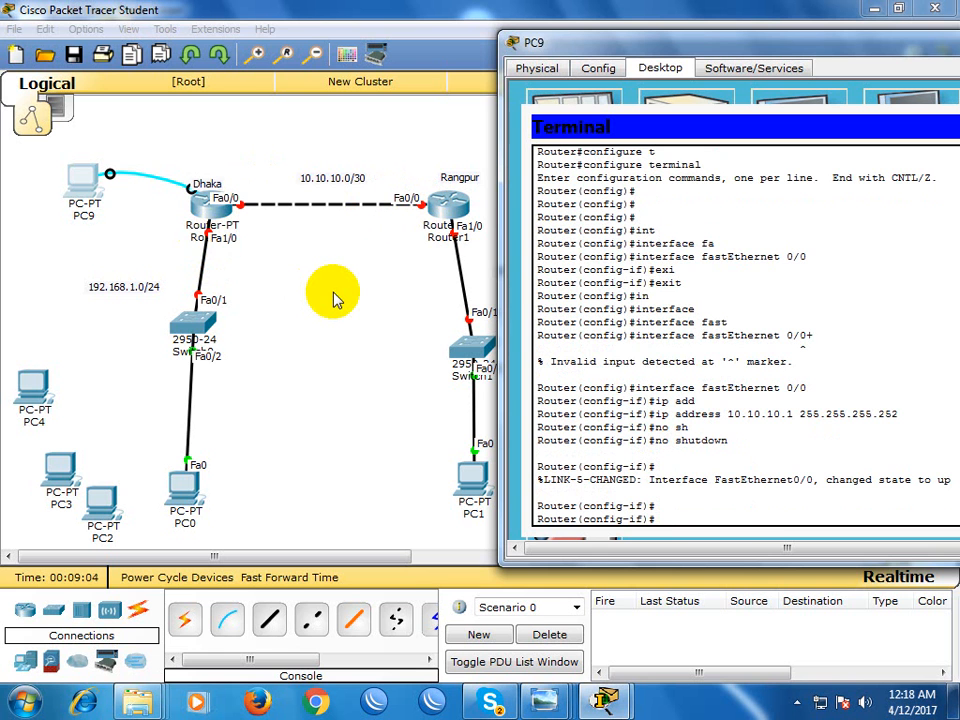
Leave the fastEthernet 0/0 configuration and enter interface configuration mode for fastEthernet 1/0 on the Dhaka router.
type("ex")
key("Tab")
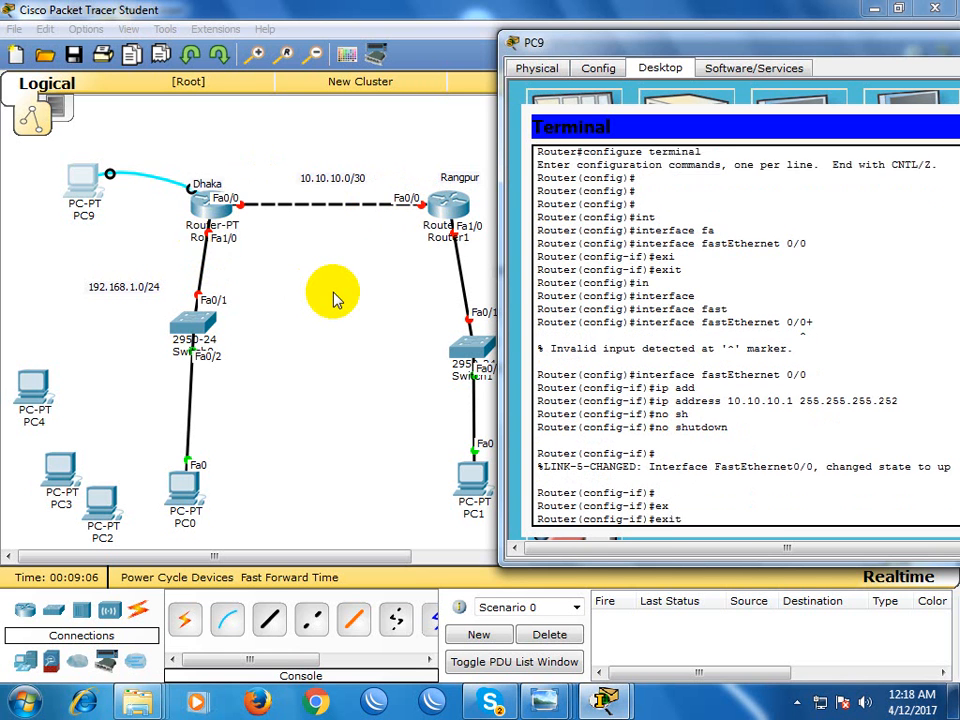
key("Return")
type("int")
key("Tab")
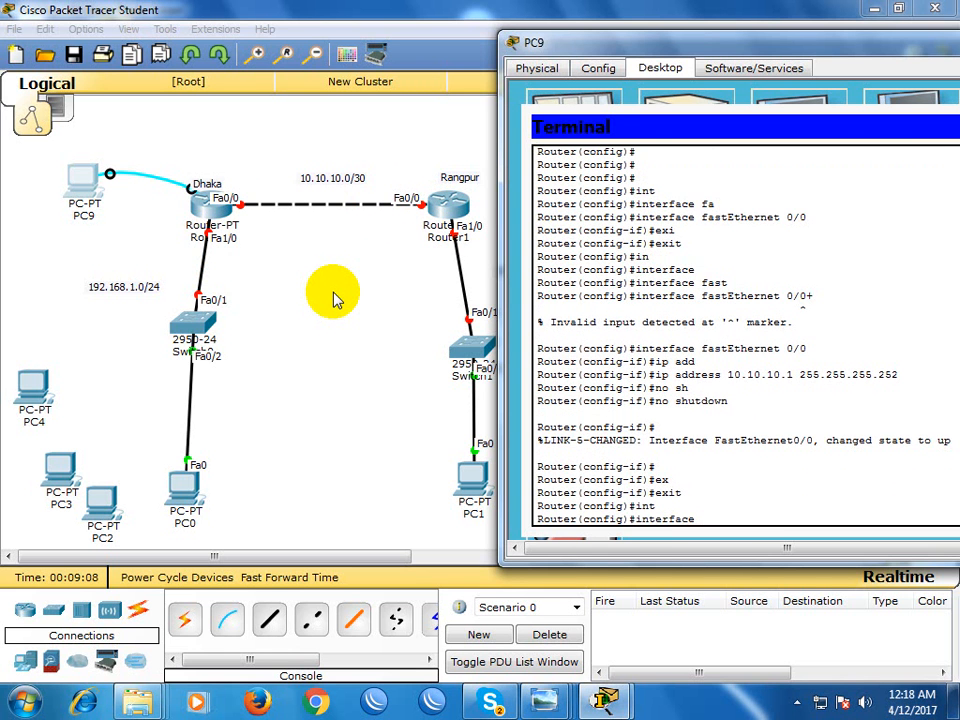
type("fa")
key("Tab")
type("1/0")
key("Return")
Assign IP address 192.168.1.1 with mask 255.255.255.0 to the Dhaka router's fastEthernet 1/0 interface.
type("ip add")
key("Tab")
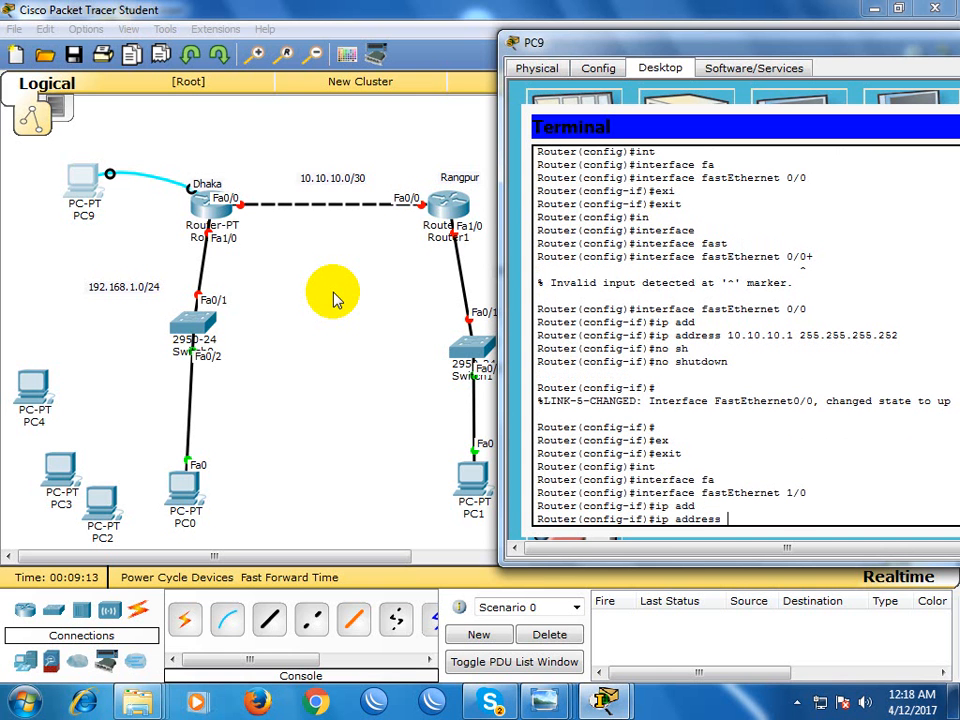
type("192.168.1.1")
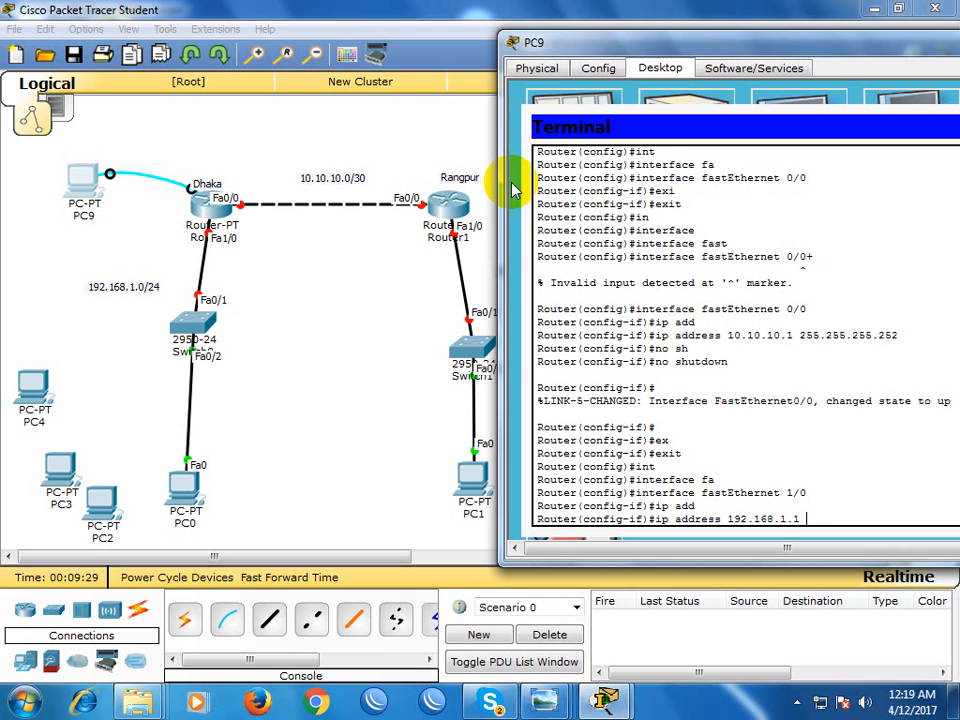
type("255.255.0")
key("Return")
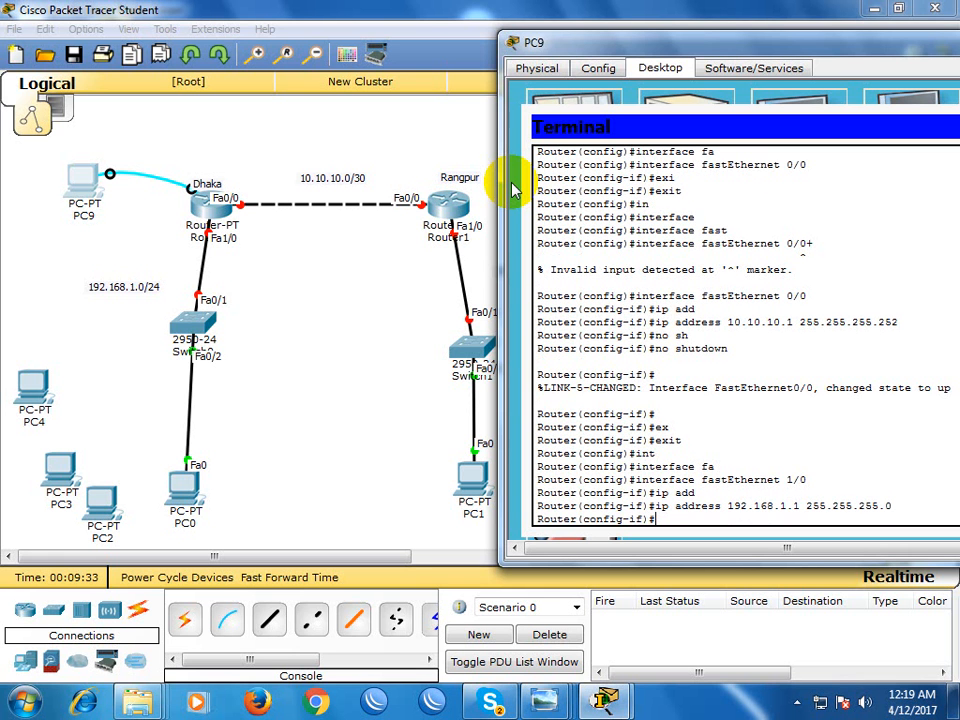
Enable the Dhaka router's fastEthernet 1/0 interface with no shutdown.
type("no")
type("h")
key("Tab")
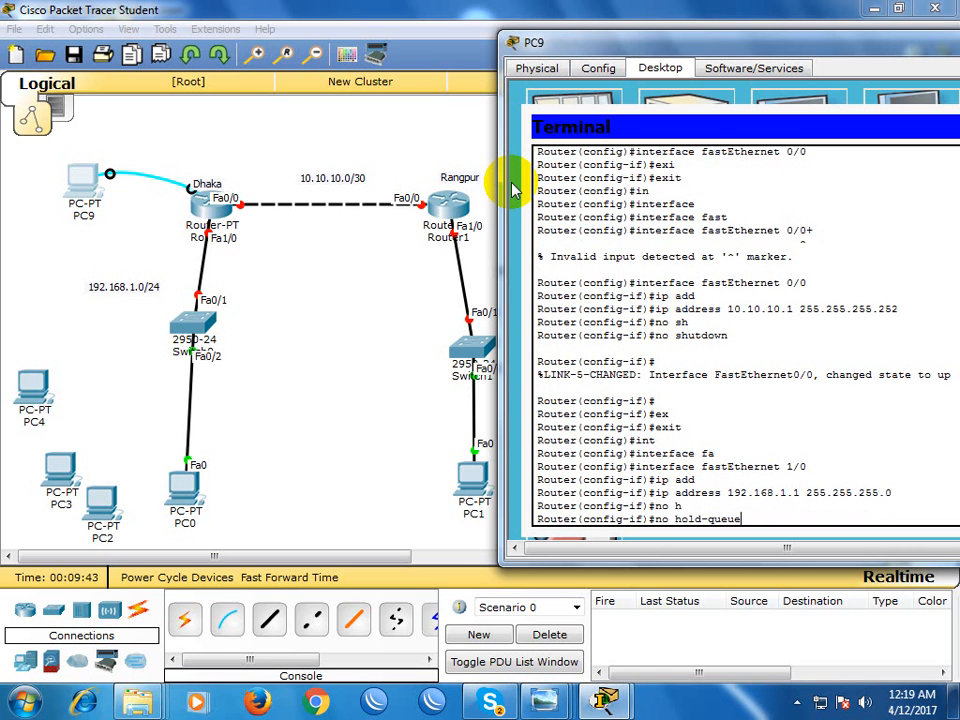
key("BackSpace")
key("BackSpace")
key("BackSpace")
key("BackSpace")
key("BackSpace")
key("BackSpace")
key("BackSpace")
key("BackSpace")
key("BackSpace")
key("BackSpace")
type("sh")
key("Tab")
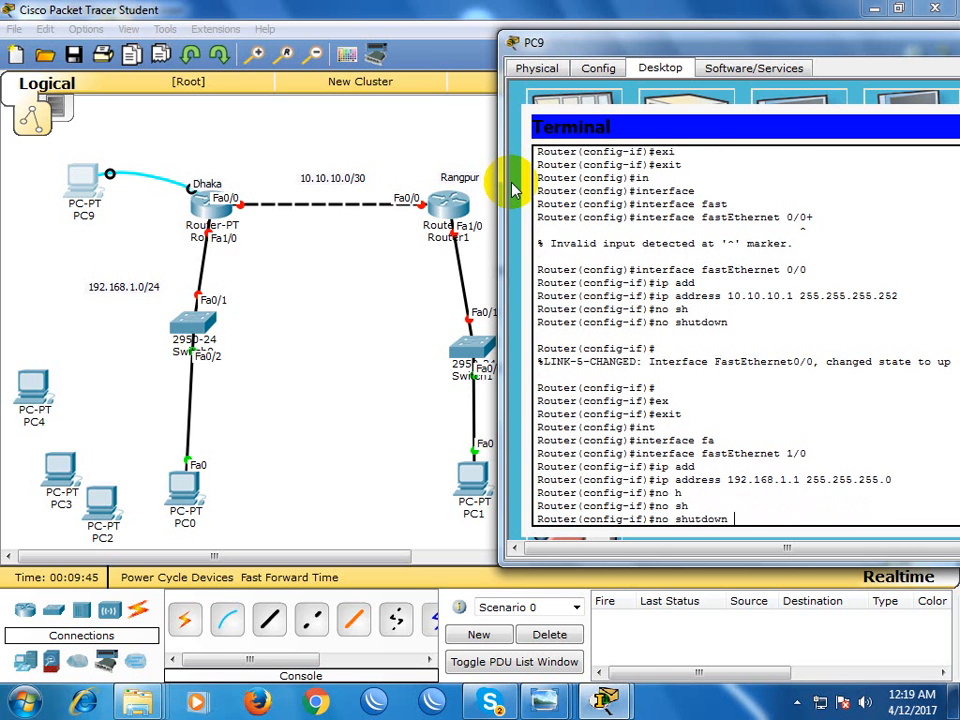
key("Return")
key("Return")
key("Return")
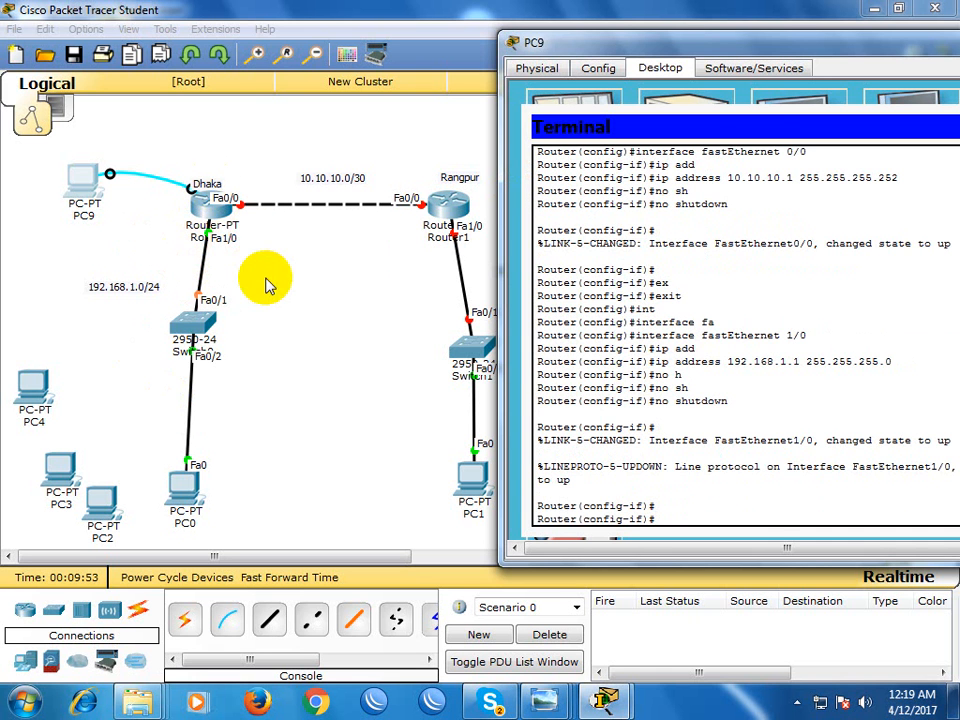
Minimize the PC9 terminal window and move PC8 up beside the Rangpur router.
left_click_drag(750, 54, 479, 177)
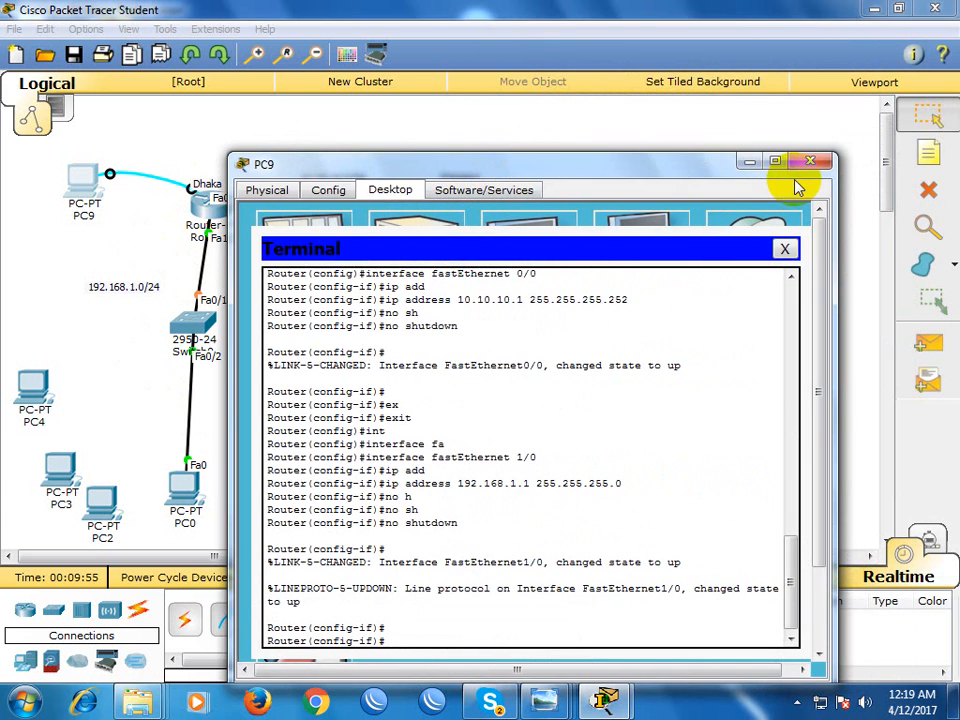
left_click(752, 162)
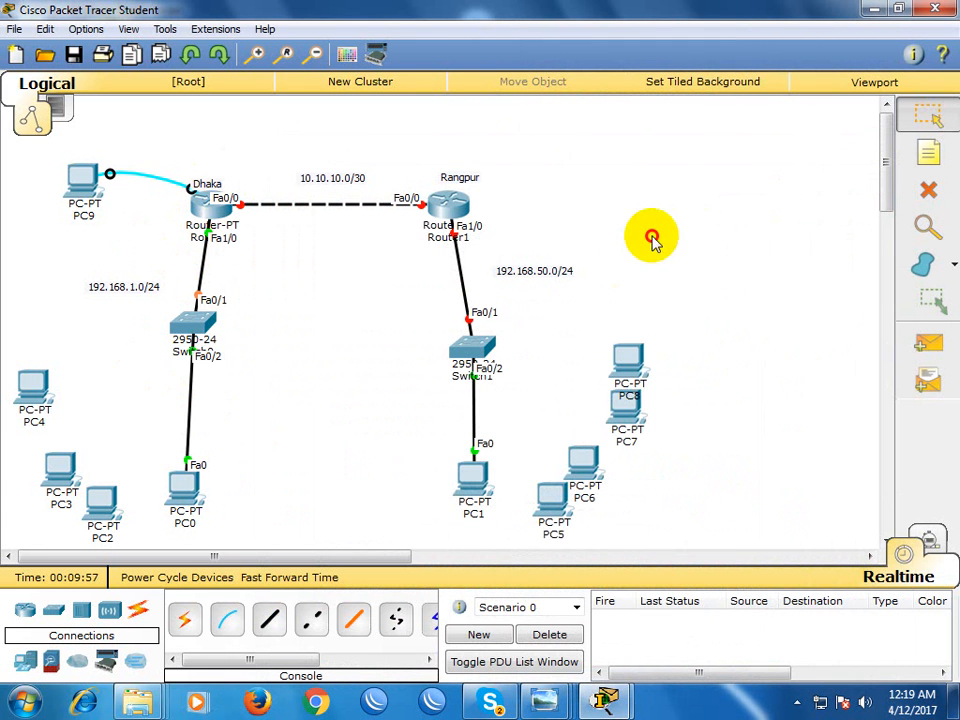
left_click_drag(628, 358, 609, 164)
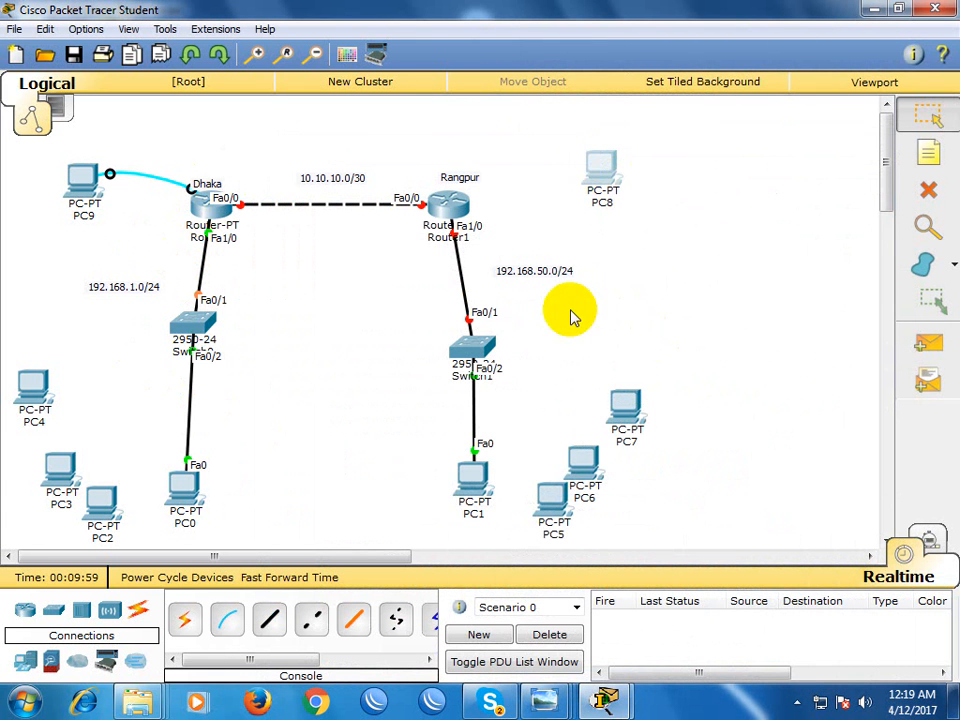
Connect the Rangpur router's Console port to PC8's RS 232 port with a console cable.
left_click(229, 620)
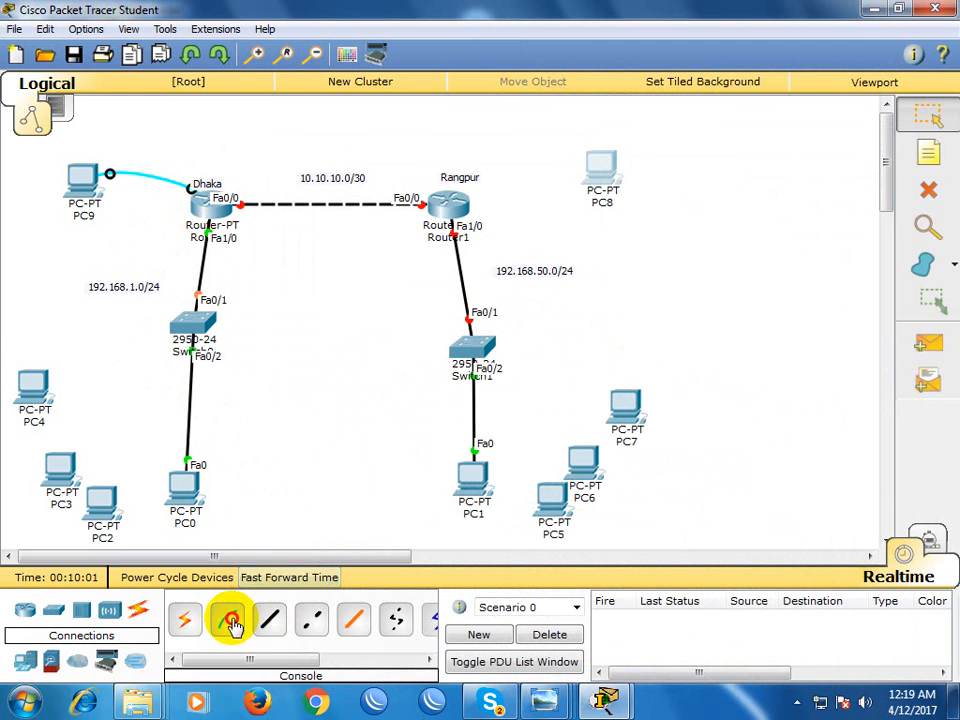
left_click(456, 208)
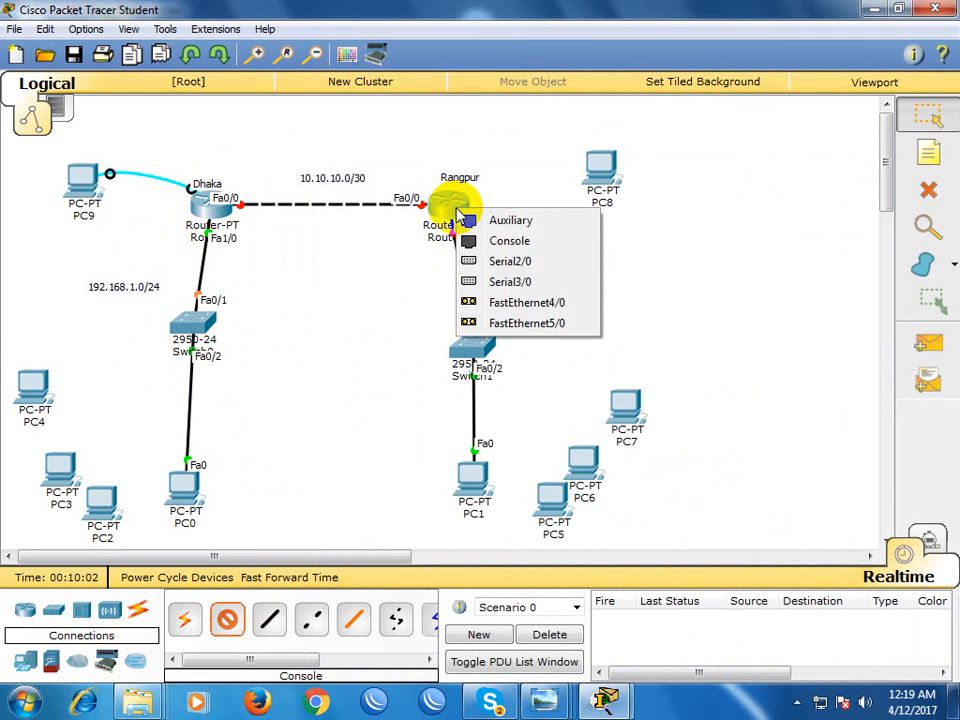
left_click(512, 241)
left_click(600, 165)
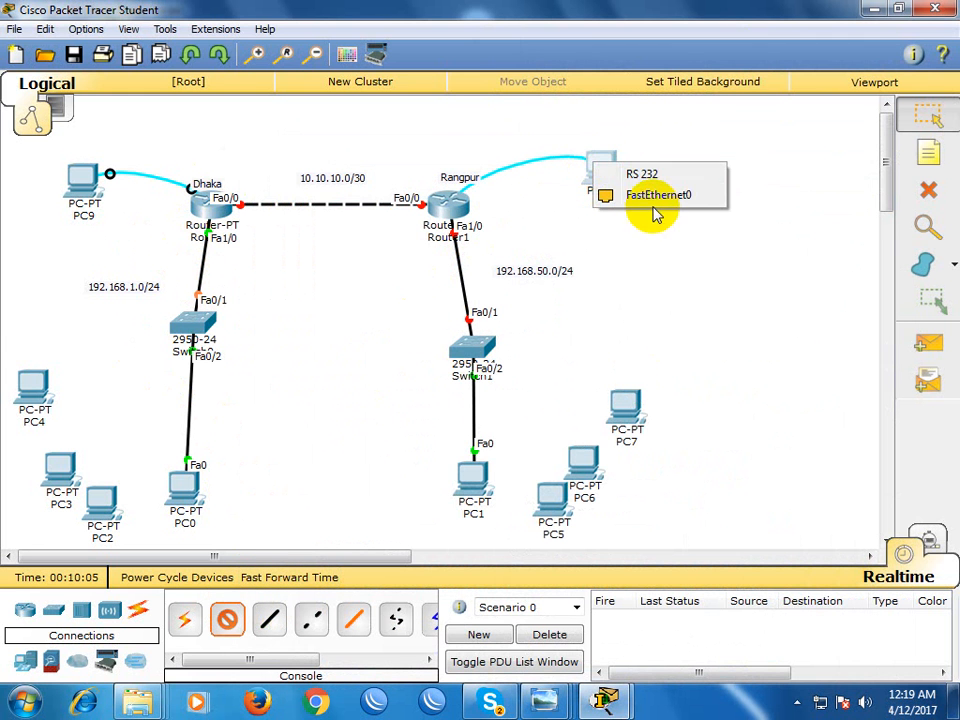
left_click(645, 177)
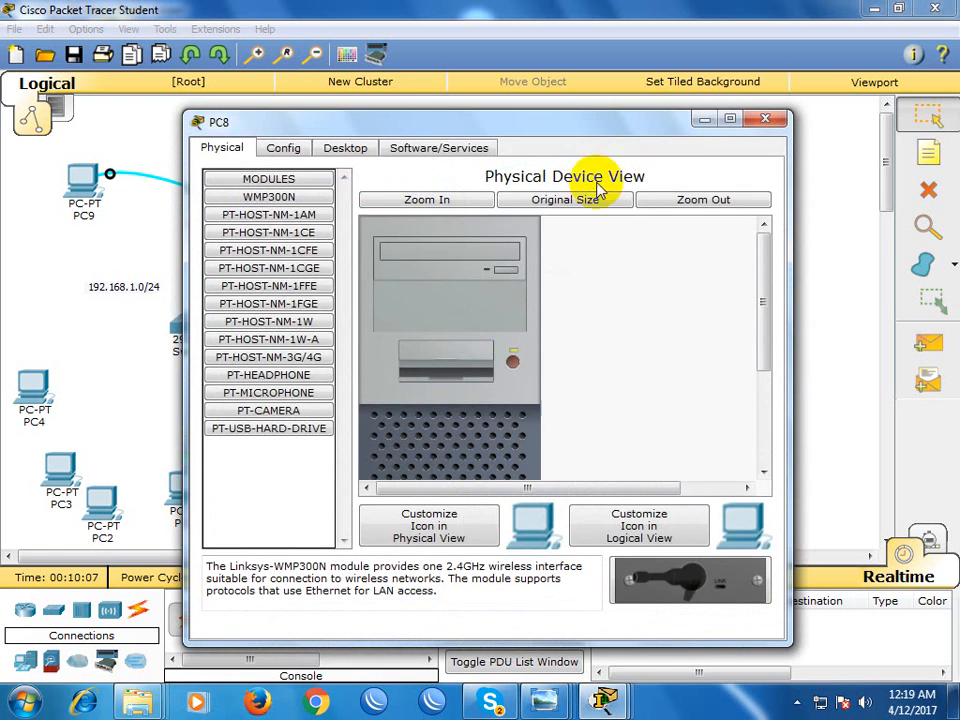
Open a terminal session on PC8 with the default port settings and move its window clear of the Rangpur router.
left_click(330, 151)
left_click(454, 226)
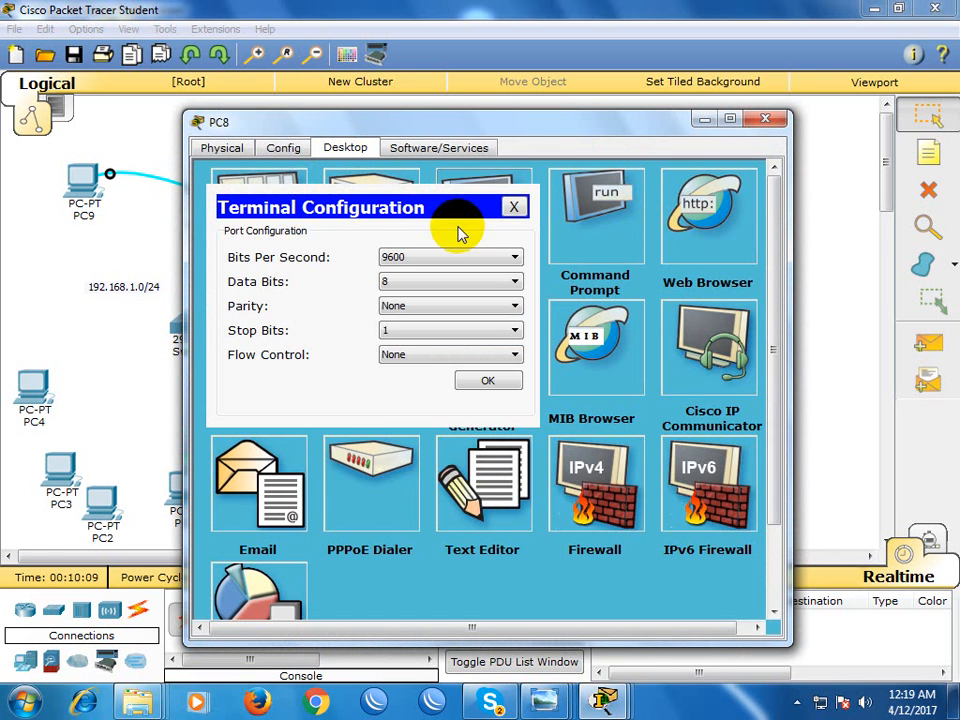
left_click(490, 380)
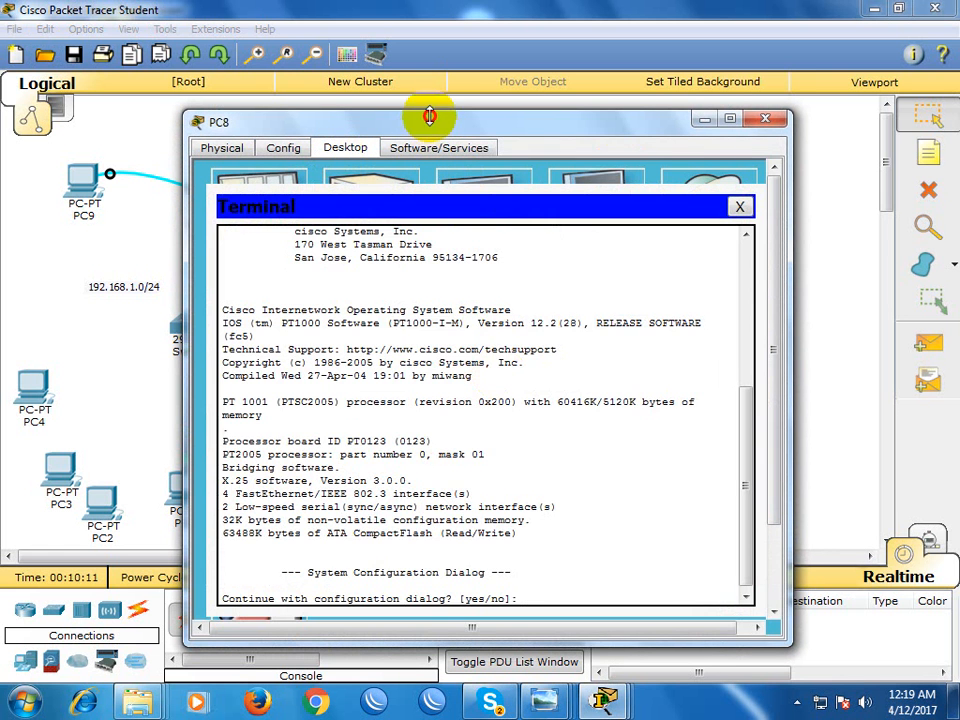
left_click_drag(620, 113, 626, 122)
left_click_drag(547, 135, 932, 46)
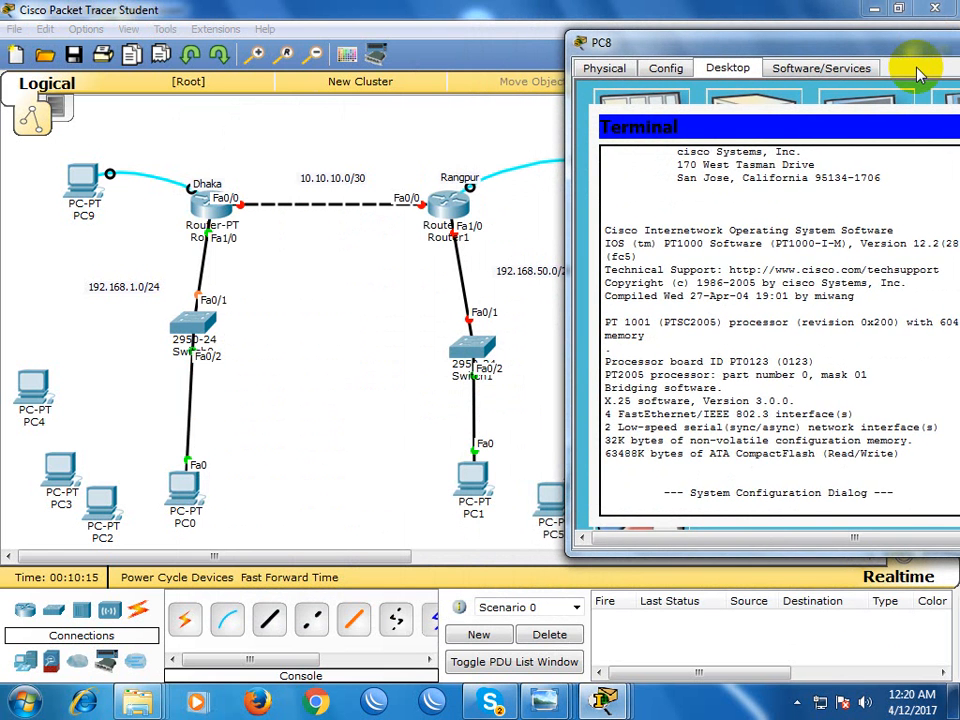
Answer "no" to the Rangpur router's initial configuration dialog and enter privileged mode with enable.
key("Return")
type("no")
key("Return")
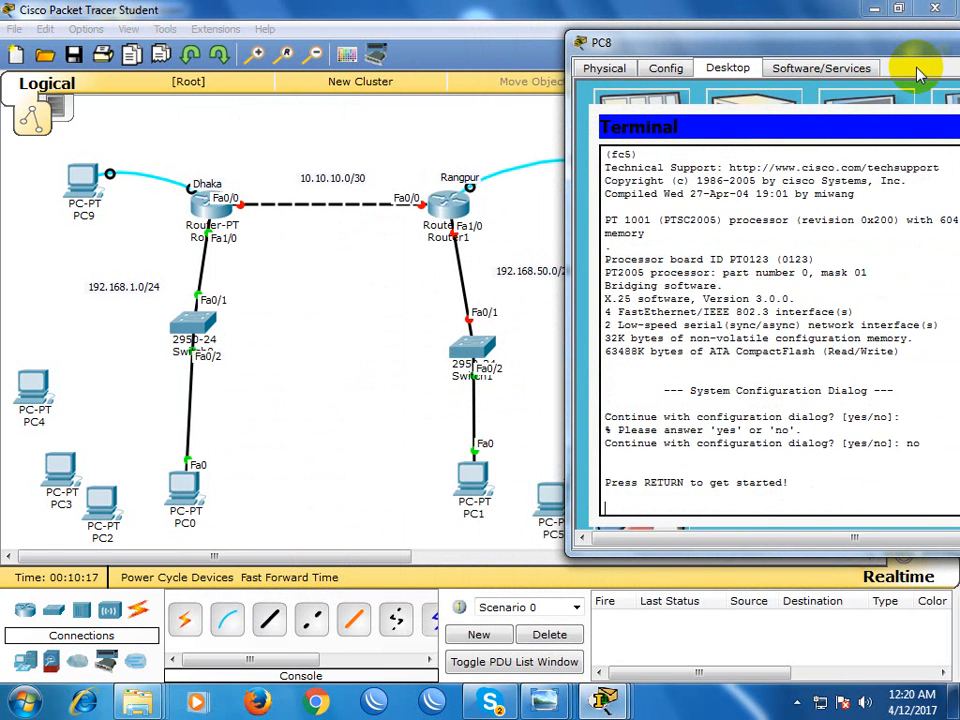
key("Return")
type("en")
key("Return")
Enter global configuration mode on the Rangpur router with configure terminal.
type("conf")
key("Tab")
type("t")
key("Tab")
key("Return")
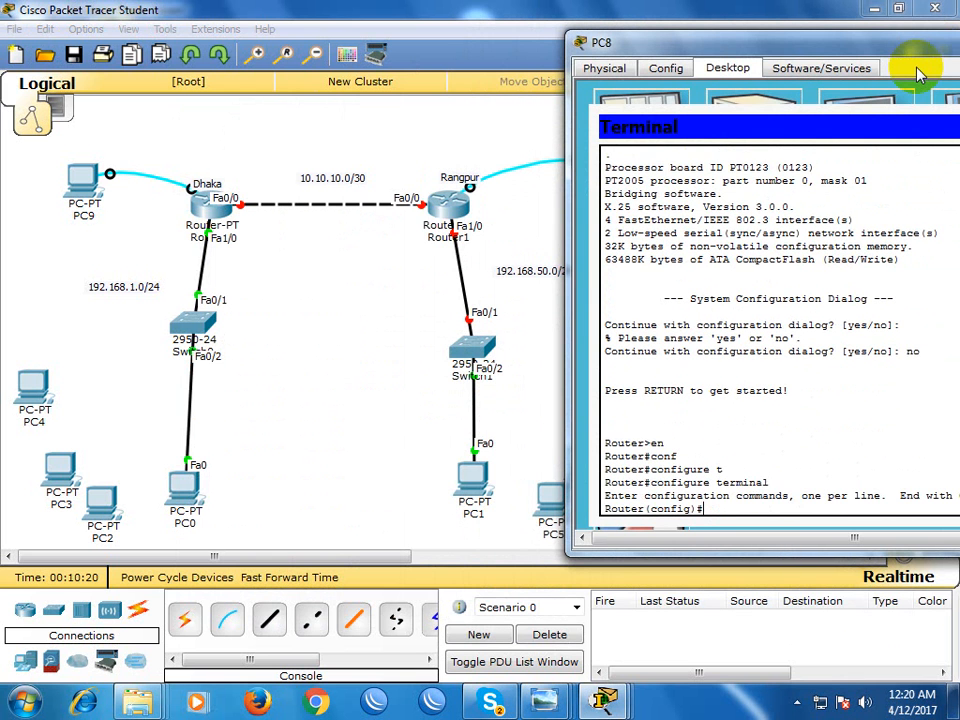
Enter interface configuration mode for fastEthernet 0/0 on the Rangpur router.
type("int")
key("Tab")
type("fa")
key("Tab")
type("0/0")
key("Return")
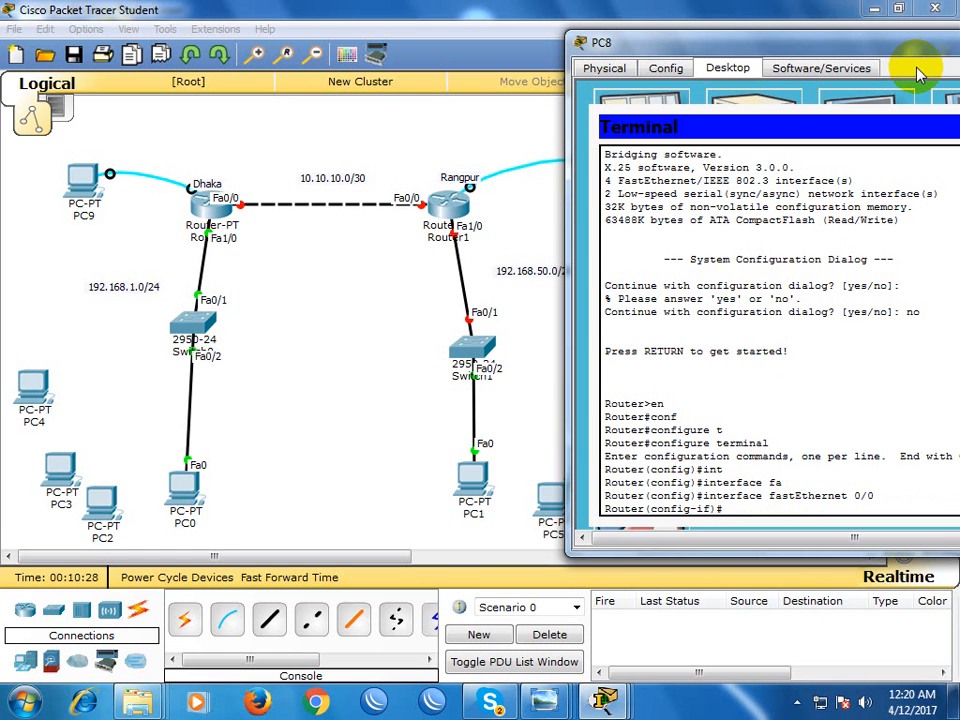
Assign IP address 10.10.10.2 with mask 255.255.255.252 to the Rangpur router's fastEthernet 0/0 interface.
type("ip add")
key("Tab")
type("10.1")
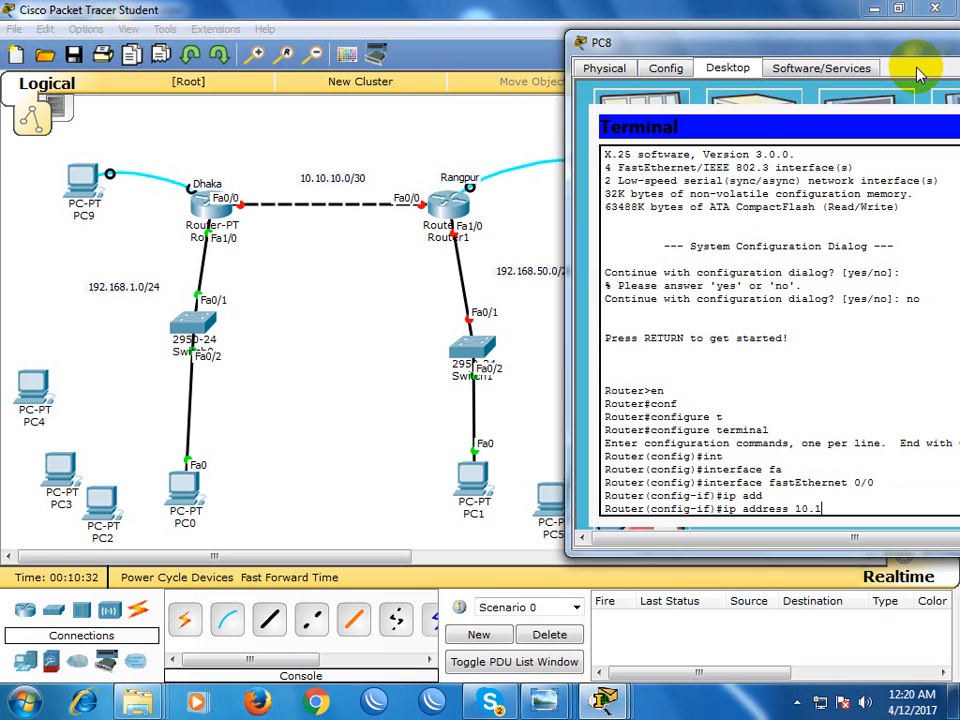
type("0.10.2 255.255.255.")
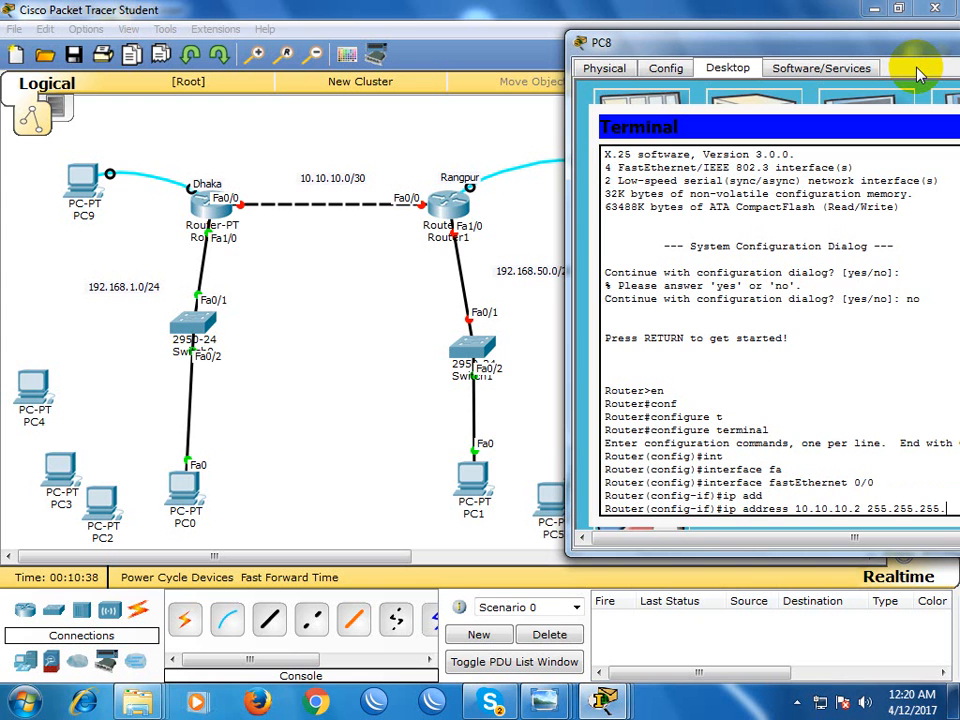
type("252")
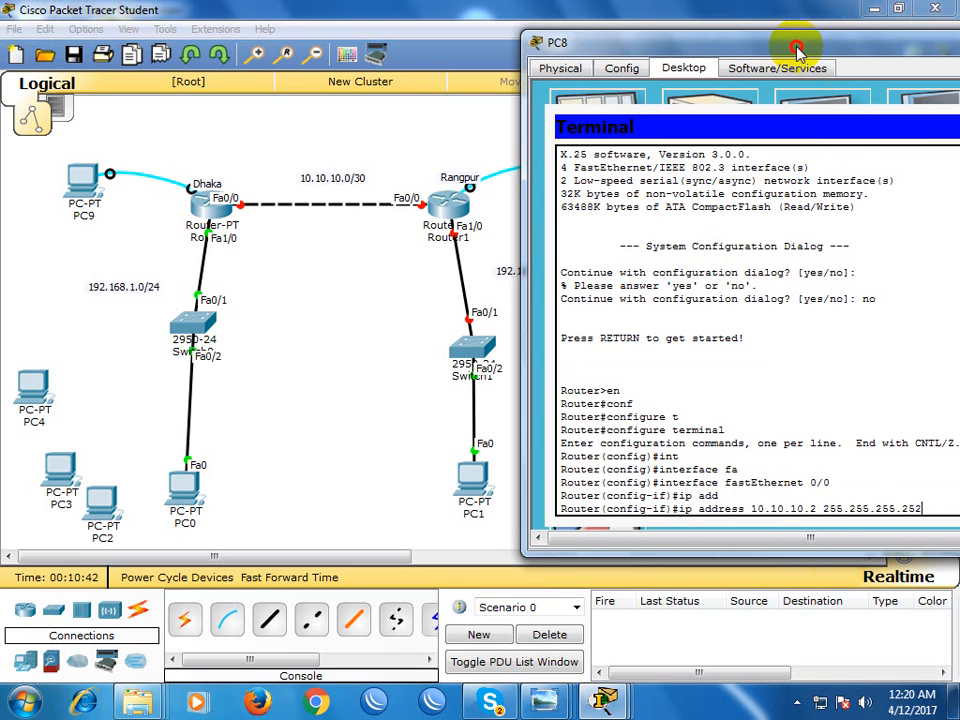
left_click_drag(845, 47, 800, 55)
key("Return")
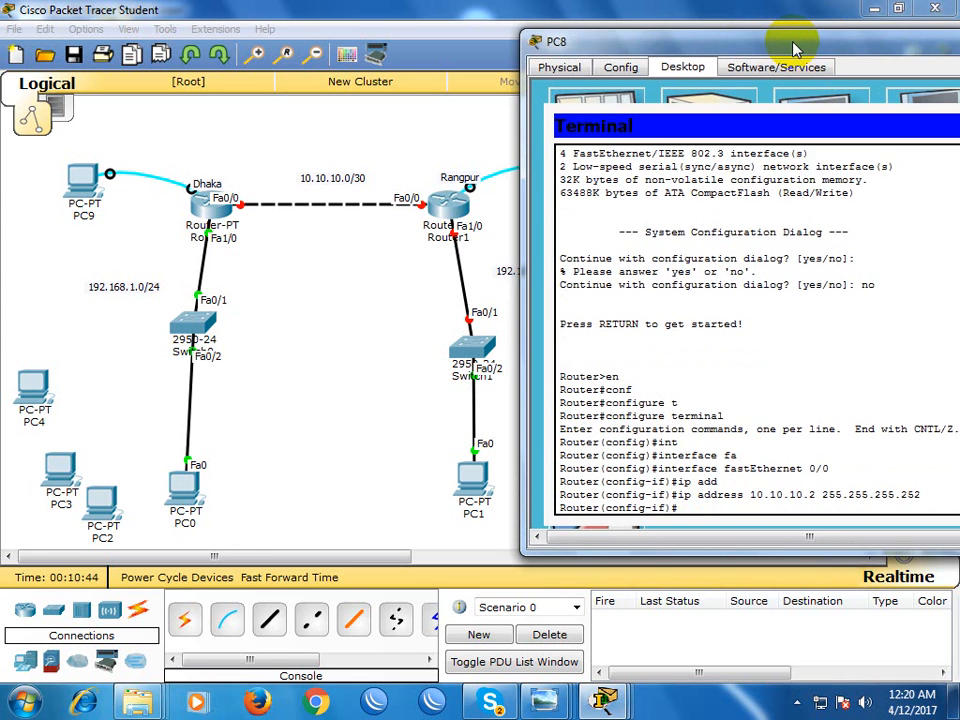
Enable the Rangpur router's fastEthernet 0/0 interface with no shutdown.
type("no sh")
key("Tab")
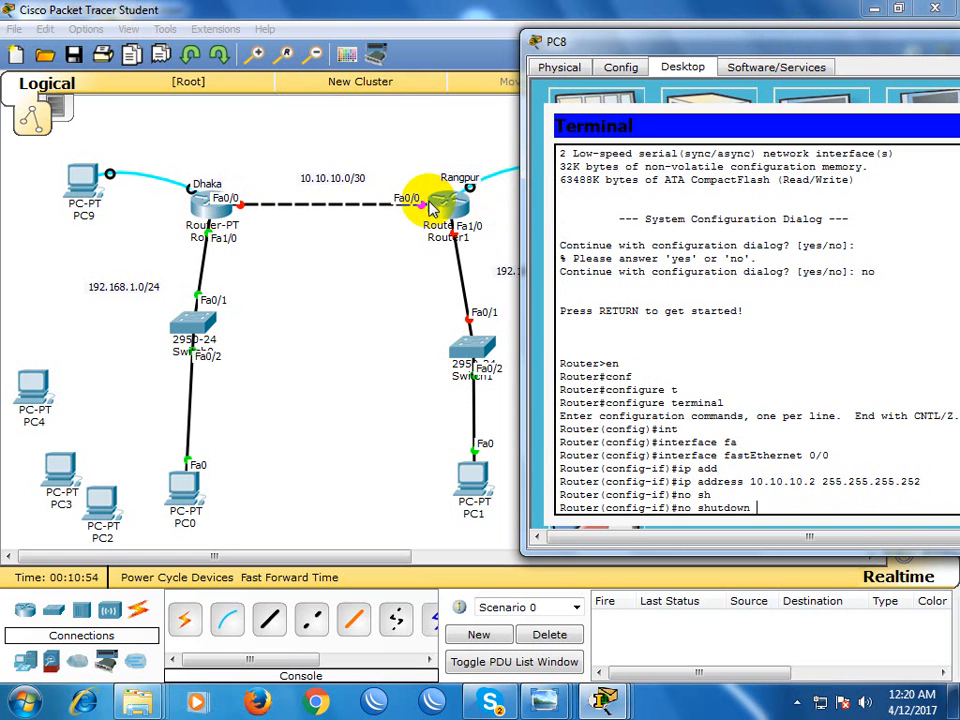
key("Return")
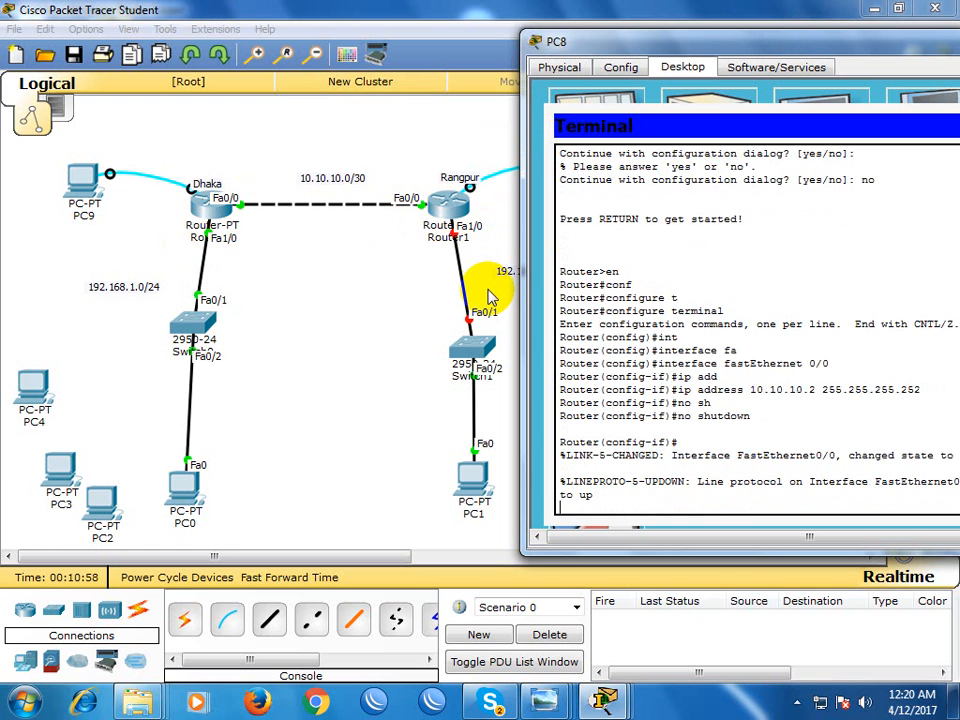
key("Return")
key("Return")
key("Return")
Exit the fastEthernet 0/0 configuration and enter interface configuration mode for fastEthernet 1/0 on the Rangpur router.
type("exi")
key("Tab")
key("Return")
type("int")
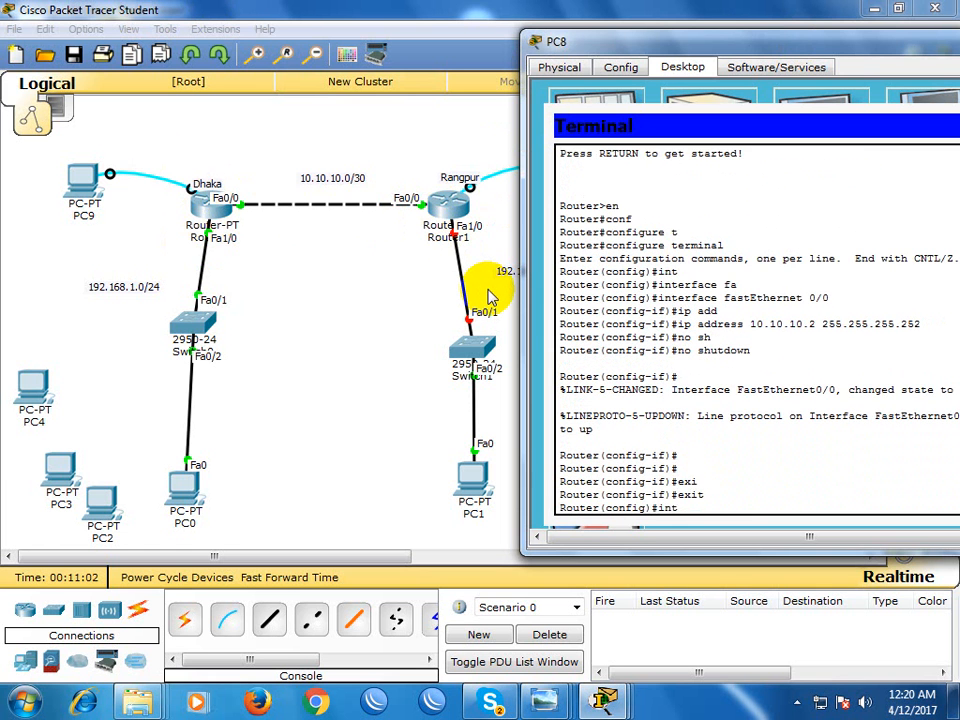
key("Tab")
type("fa")
key("Tab")
type("0/")
key("BackSpace")
key("BackSpace")
type("1/")
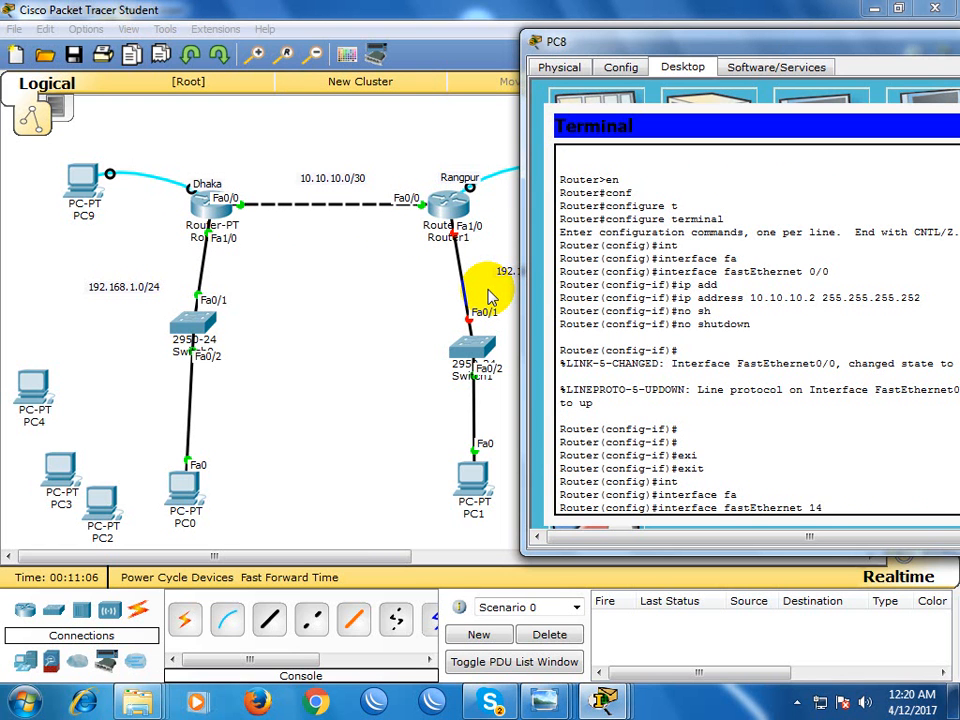
type("/")
key("BackSpace")
key("BackSpace")
type("/0")
key("Return")
Assign IP address 192.168.50.1 with mask 255.255.255.0 to fastEthernet 1/0 and enable the interface with no shutdown.
type("ip ad")
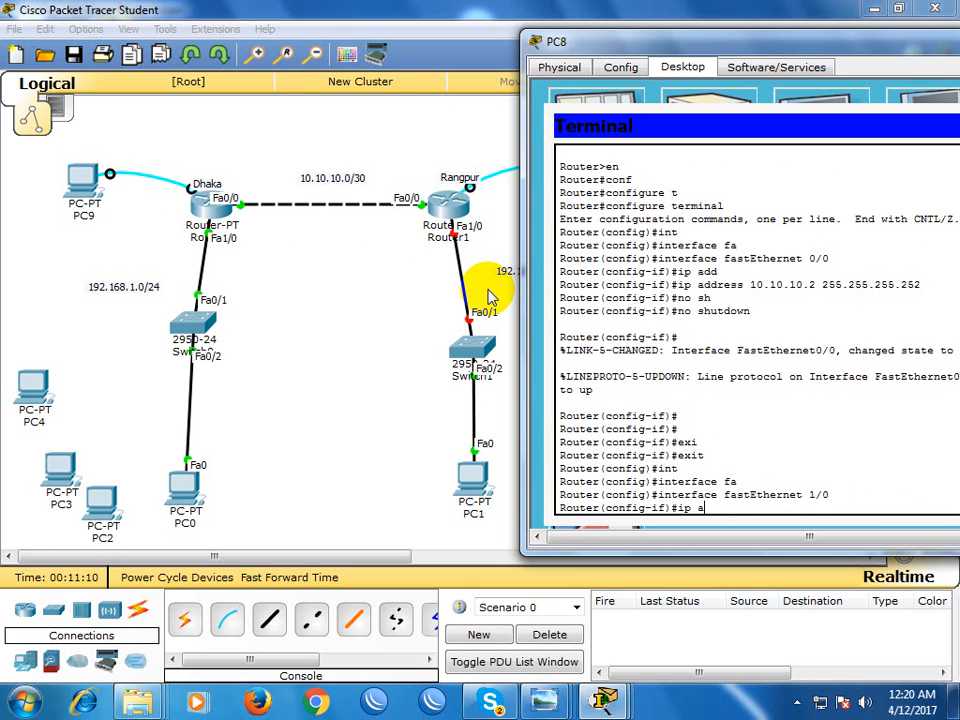
key("Tab")
type("192.168.")
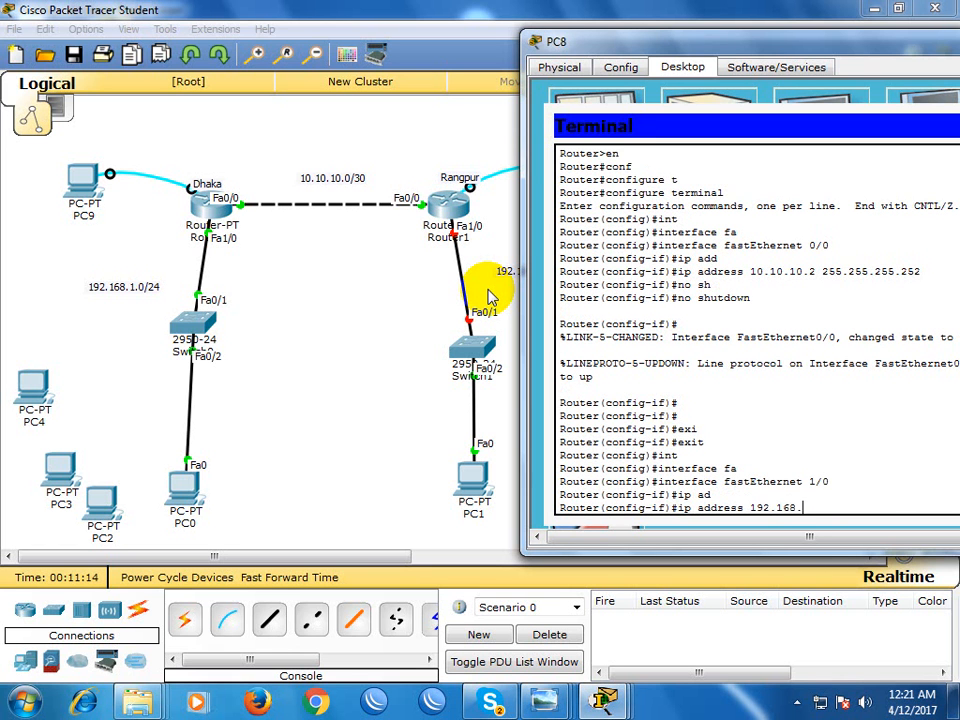
type("50.1 255.255.255.0")
key("Return")
type("no sh")
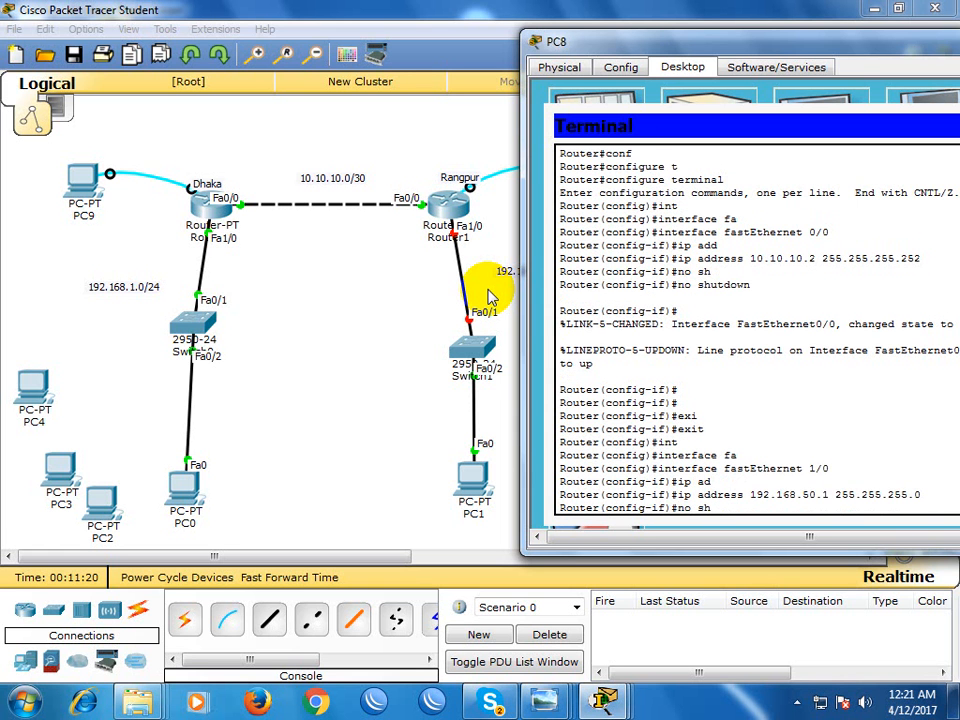
key("Tab")
key("Return")
Exit interface and global configuration on the Rangpur router to return to privileged mode.
type("exi")
key("Tab")
key("Return")
type("exi")
key("Tab")
key("Return")
key("Return")
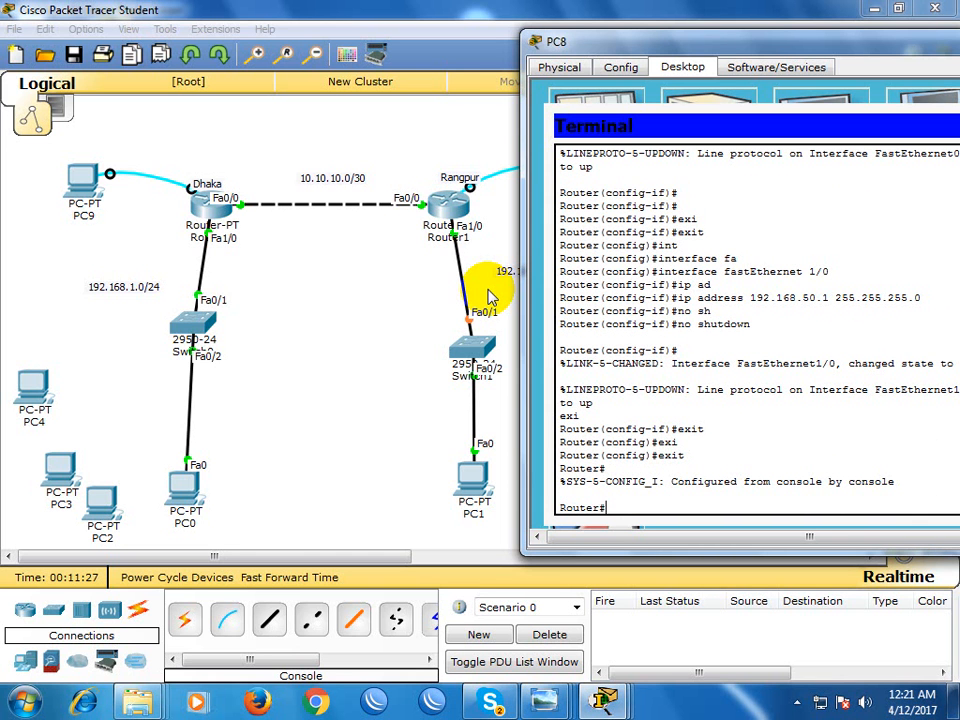
key("Return")
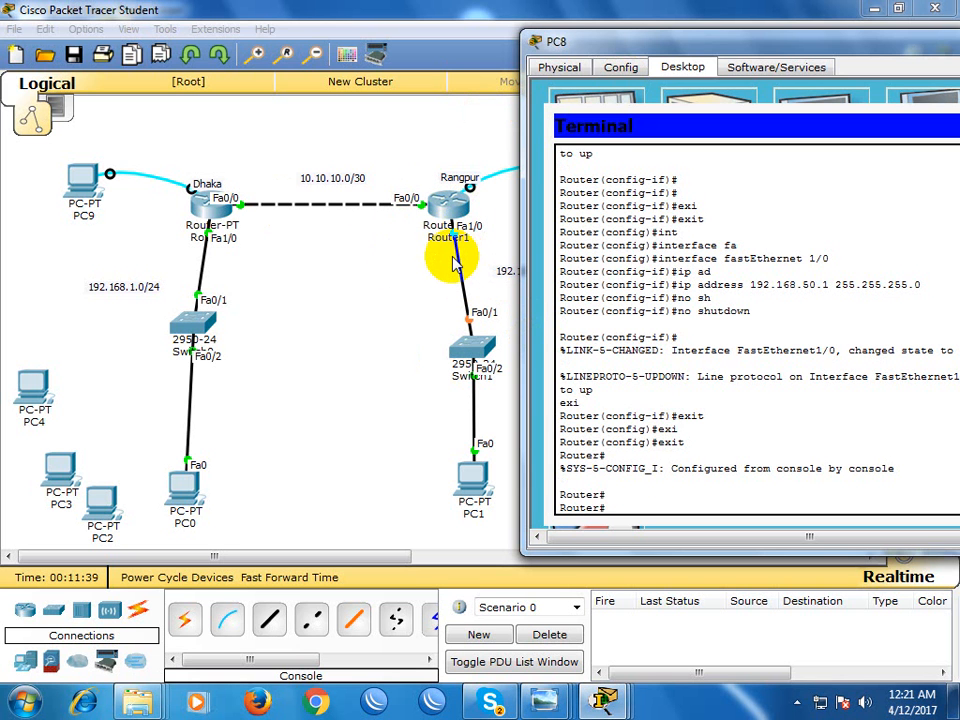
key("Return")
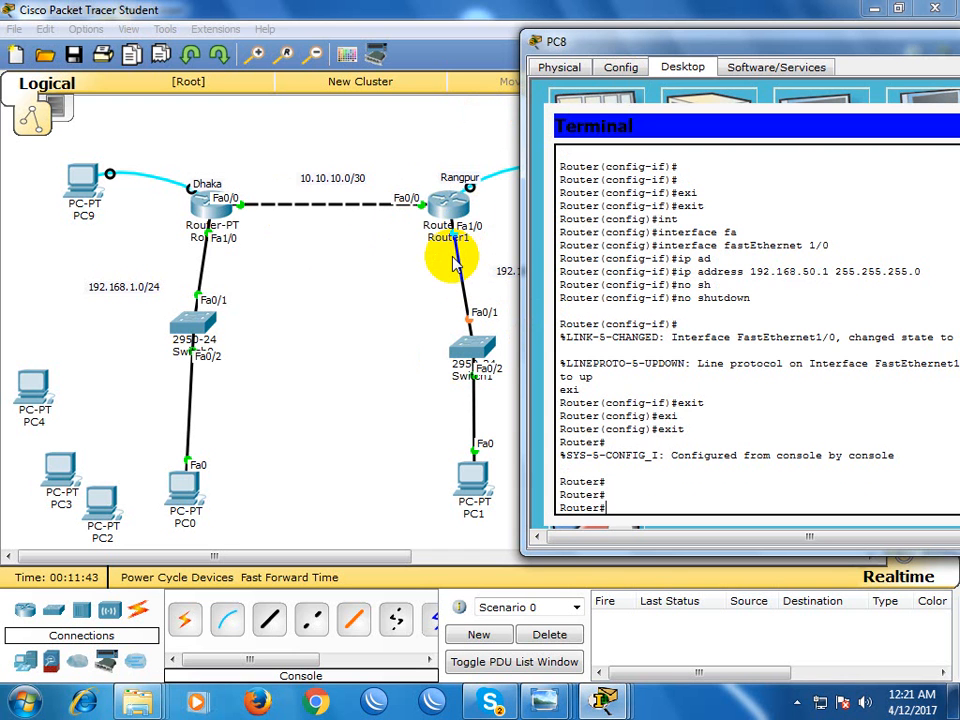
Save the Rangpur router's configuration with copy running-config startup-config, accepting the default destination filename.
type("co")
key("Tab")
type("p")
key("Tab")
type("s")
key("BackSpace")
type("runn")
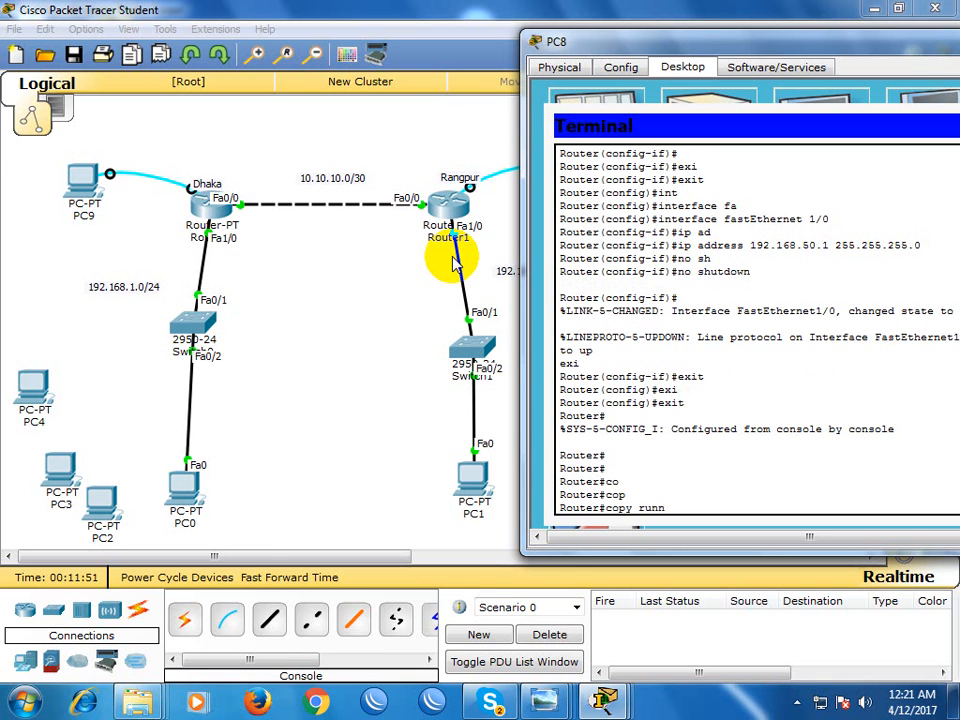
key("Tab")
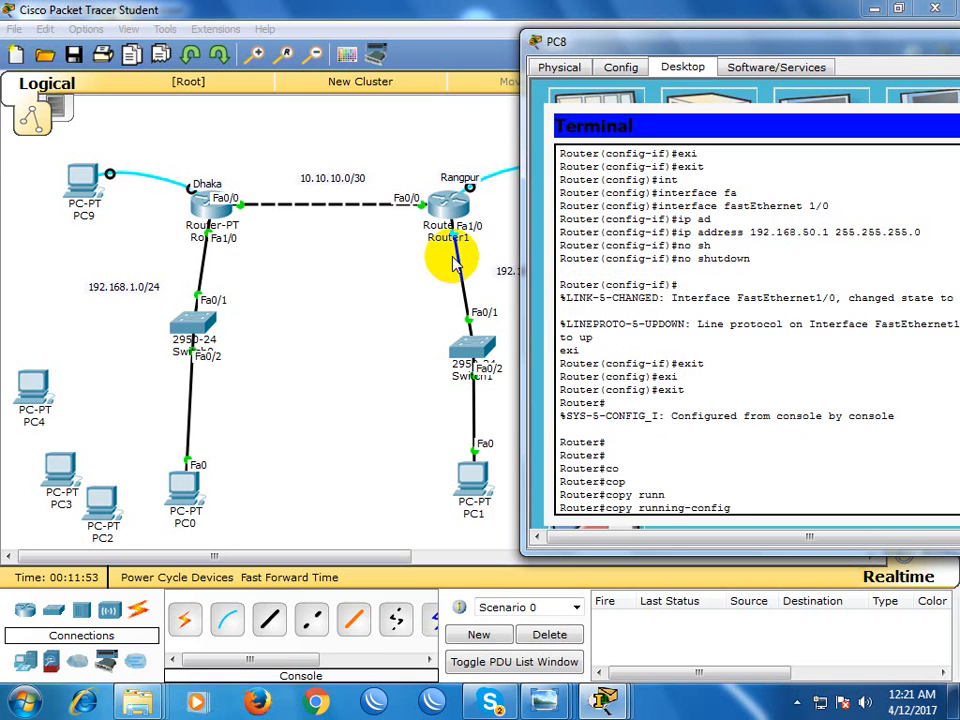
type("st")
key("Tab")
key("Return")
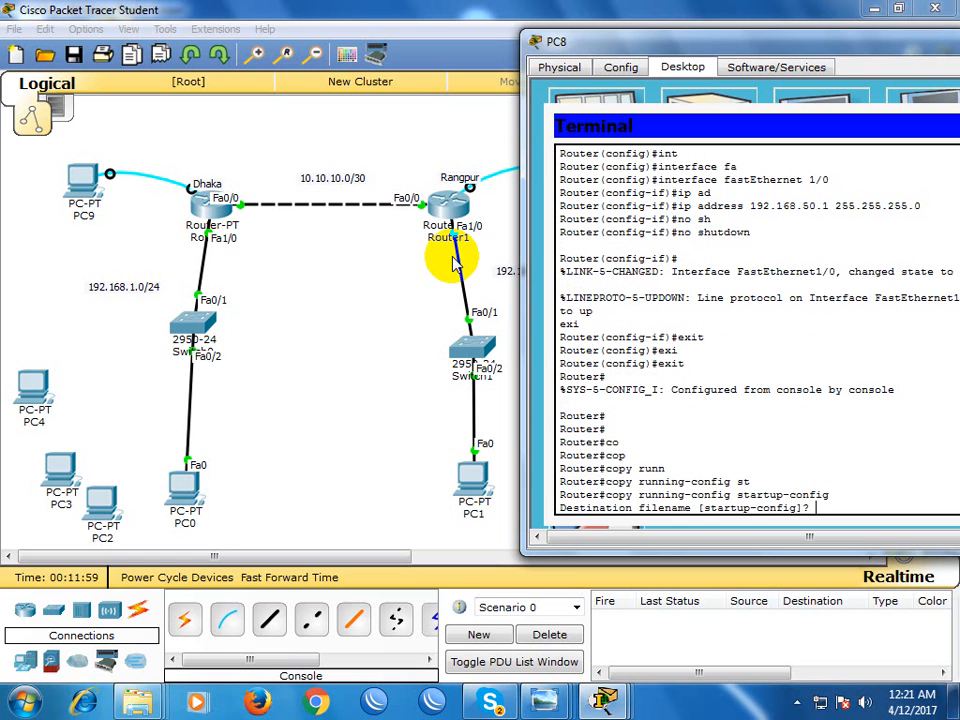
key("Return")
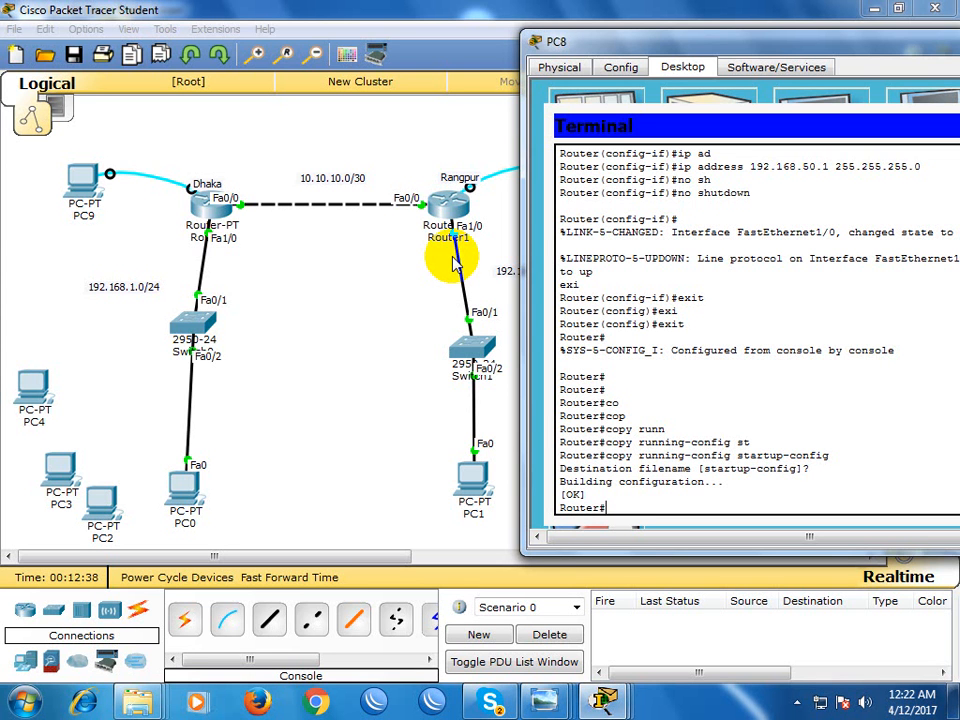
Save the Rangpur router's configuration again with wr and with write, and return to the network workspace.
type("wr")
key("Return")
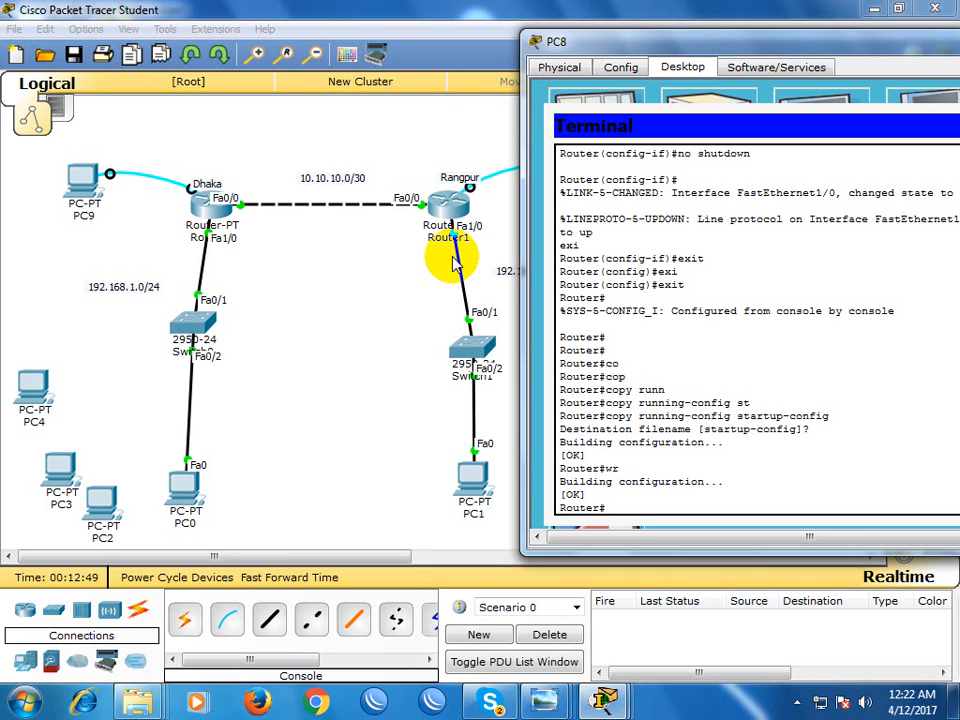
type("wri")
key("Tab")
key("Return")
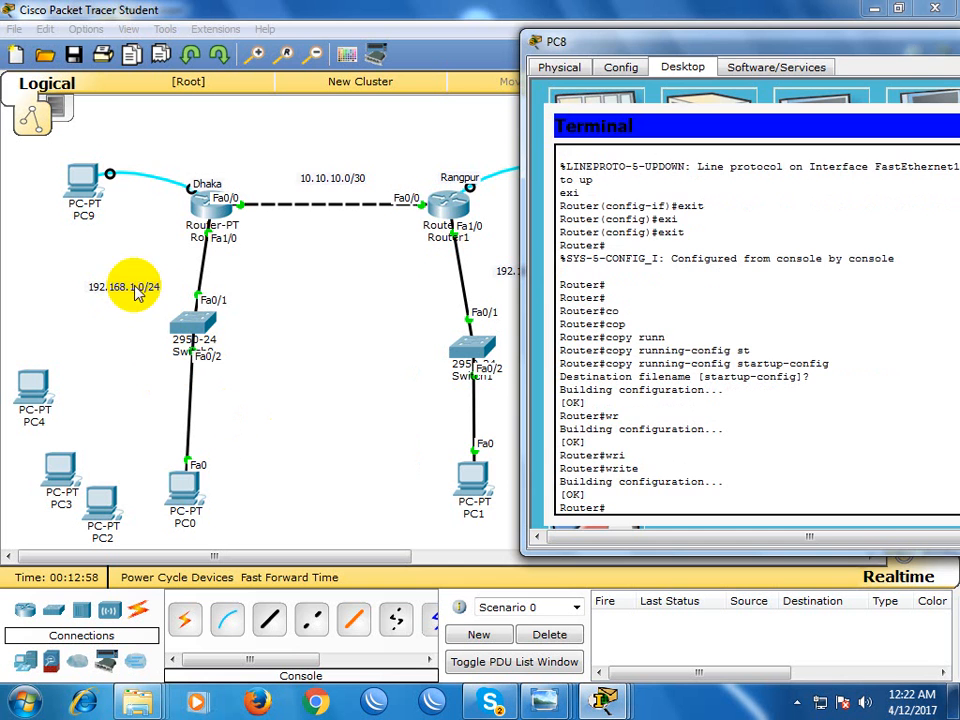
left_click(320, 440)
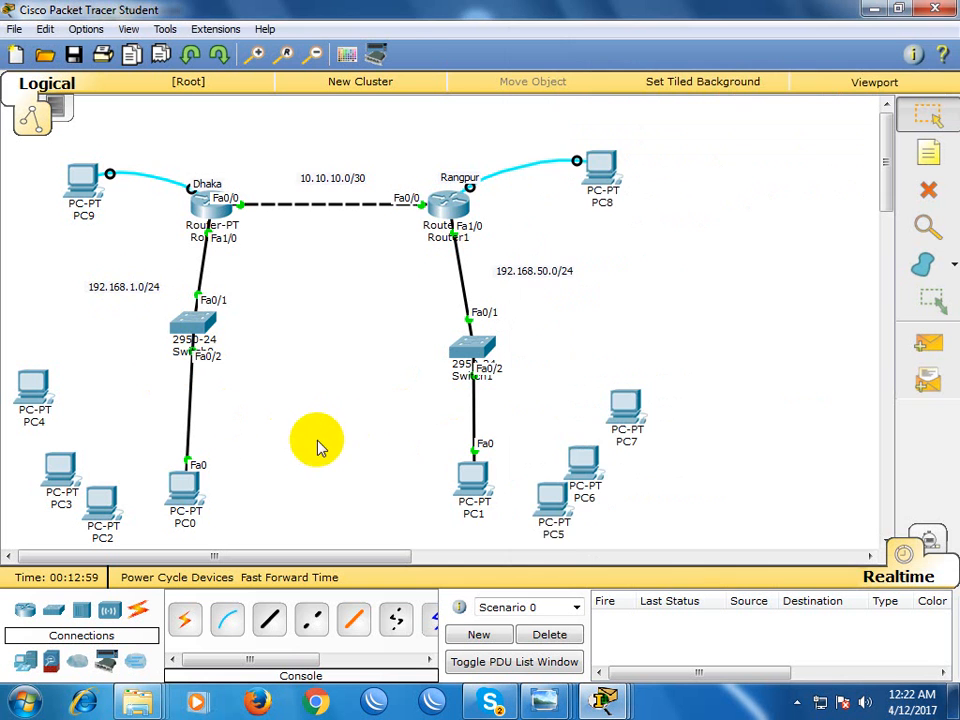
left_click(186, 500)
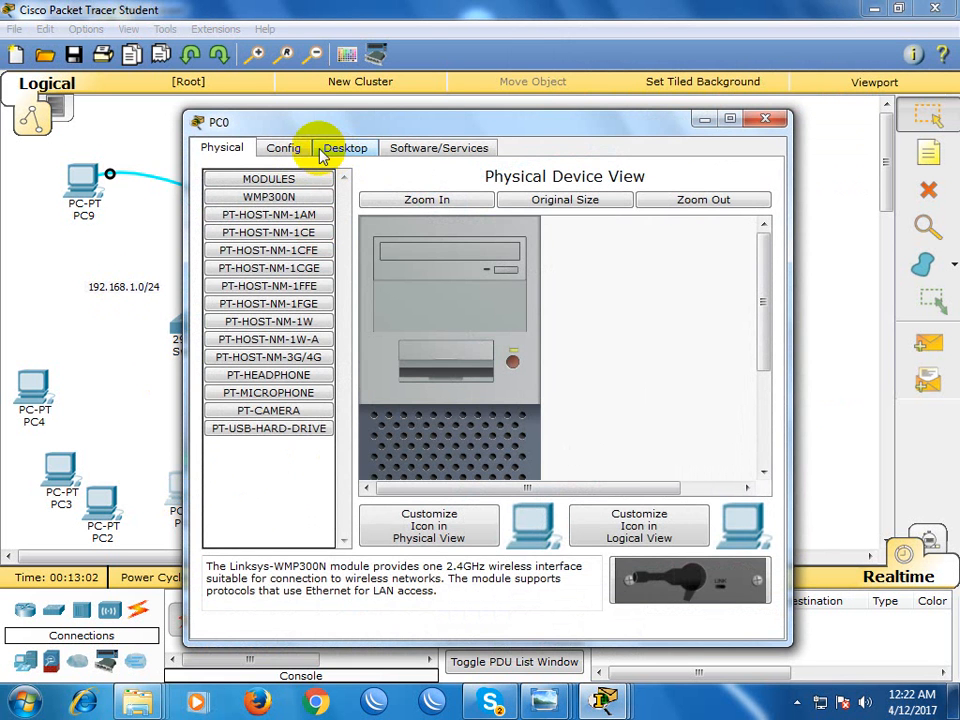
left_click(296, 147)
left_click(341, 122)
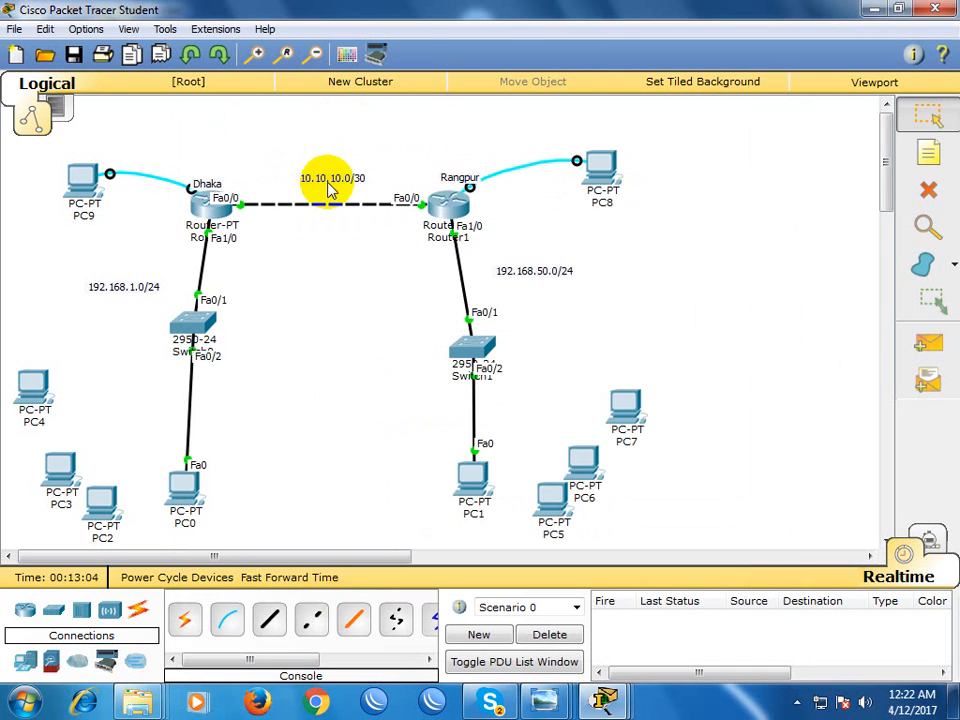
Open the IP Configuration of PC0 and move its window clear of the Dhaka router's network.
left_click(184, 486)
left_click(342, 150)
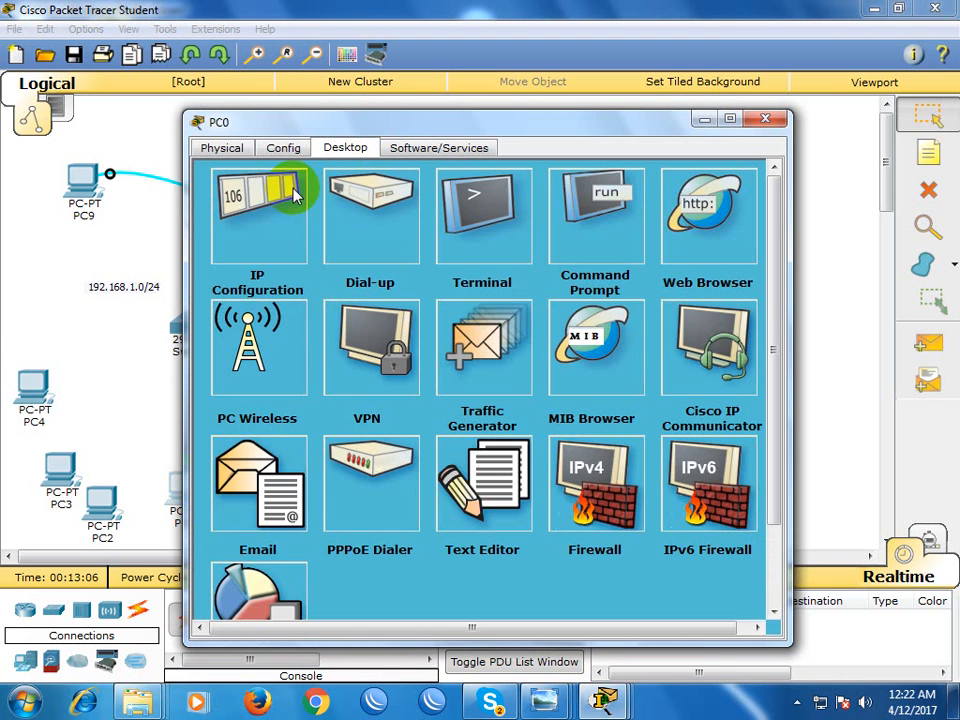
left_click(262, 210)
left_click_drag(306, 126, 585, 123)
Set PC0's static IP address to 192.168.1.10, subnet mask to 255.255.255.0 and default gateway to 192.168.1.1.
left_click(646, 255)
type("192.168.1.10")
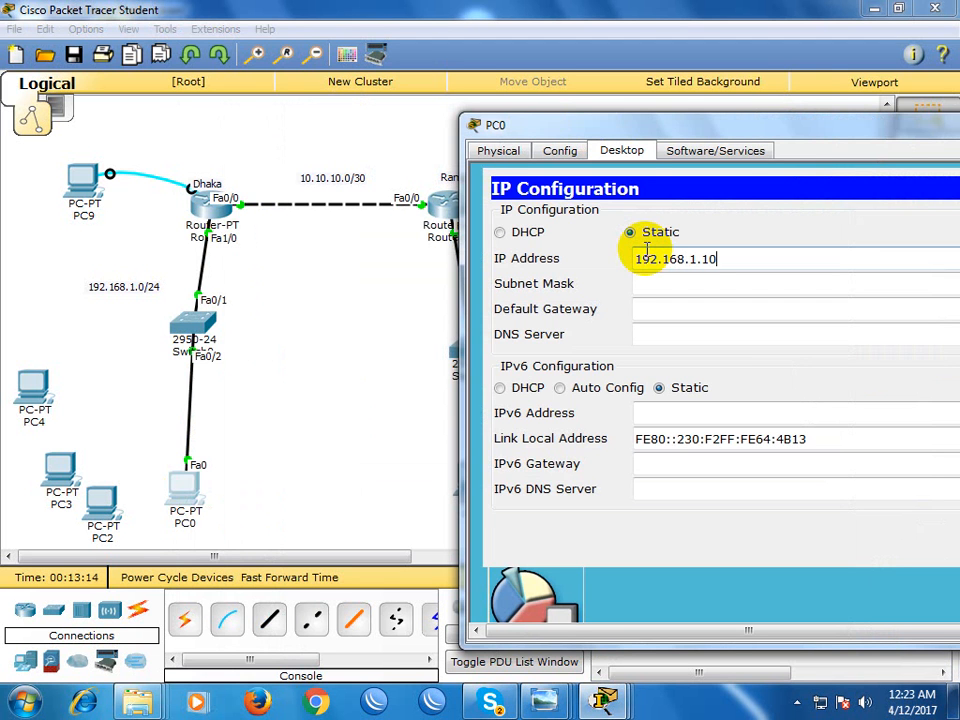
key("Tab")
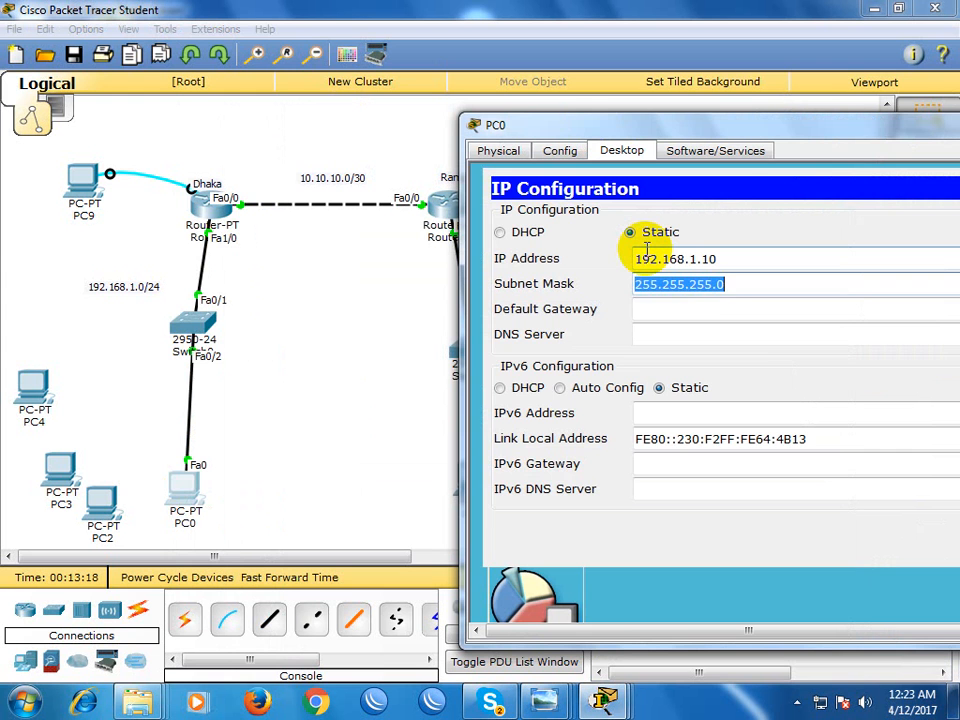
key("Tab")
type("192.168.1.1")
key("Tab")
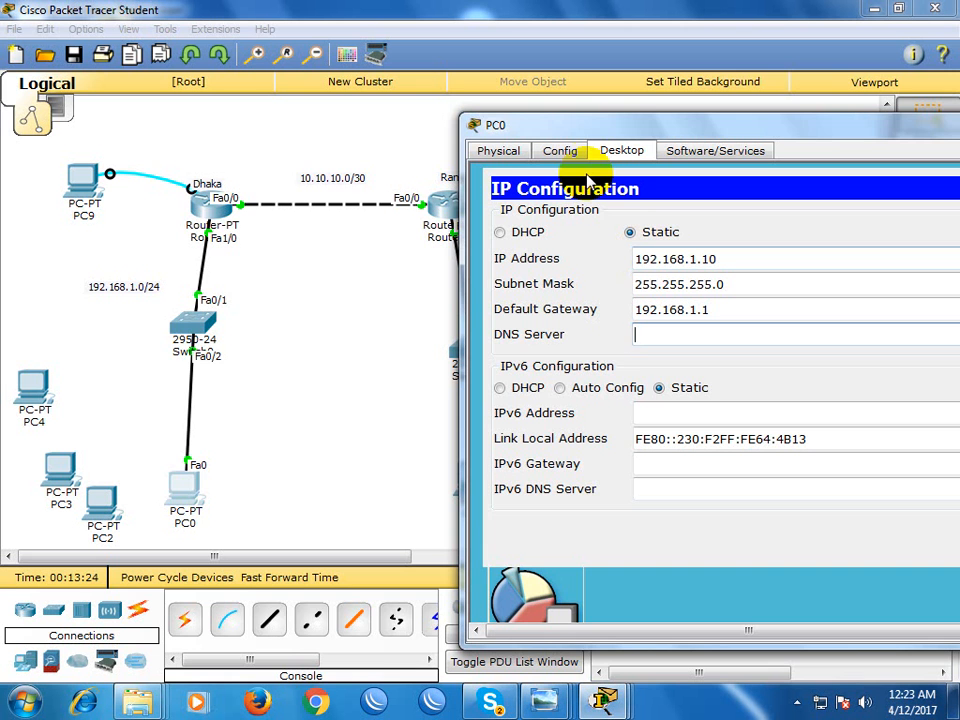
Close PC0's IP Configuration, open its Command Prompt and move the window clear of the Dhaka router's network.
left_click_drag(638, 129, 393, 133)
left_click(755, 193)
left_click(645, 245)
left_click_drag(520, 143, 773, 117)
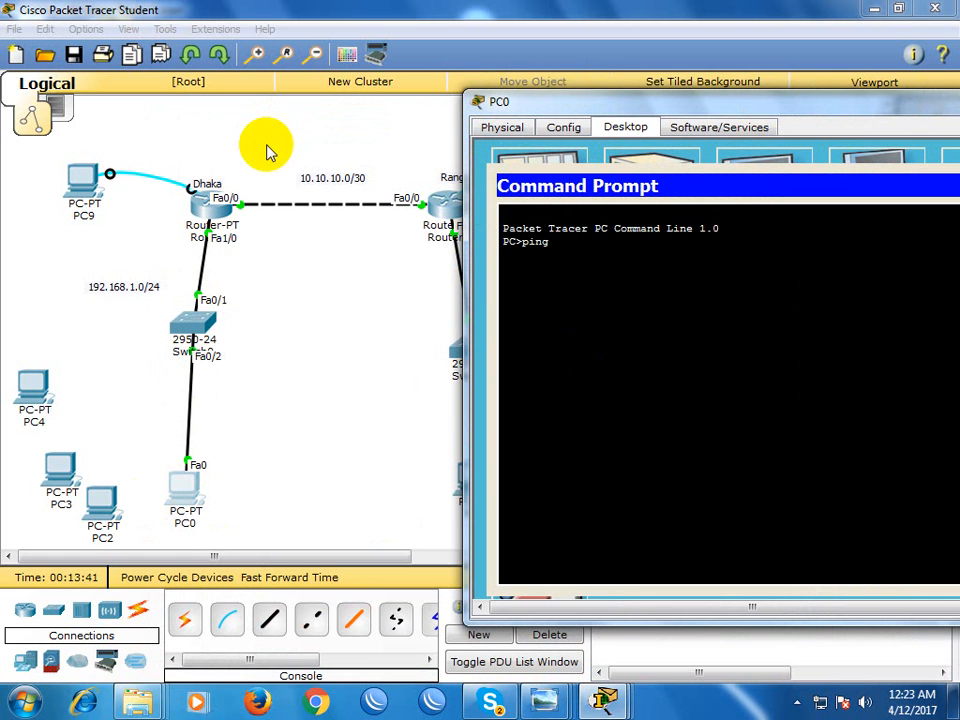
Ping the default gateway 192.168.1.1 from PC0's Command Prompt and examine the replies.
left_click(572, 229)
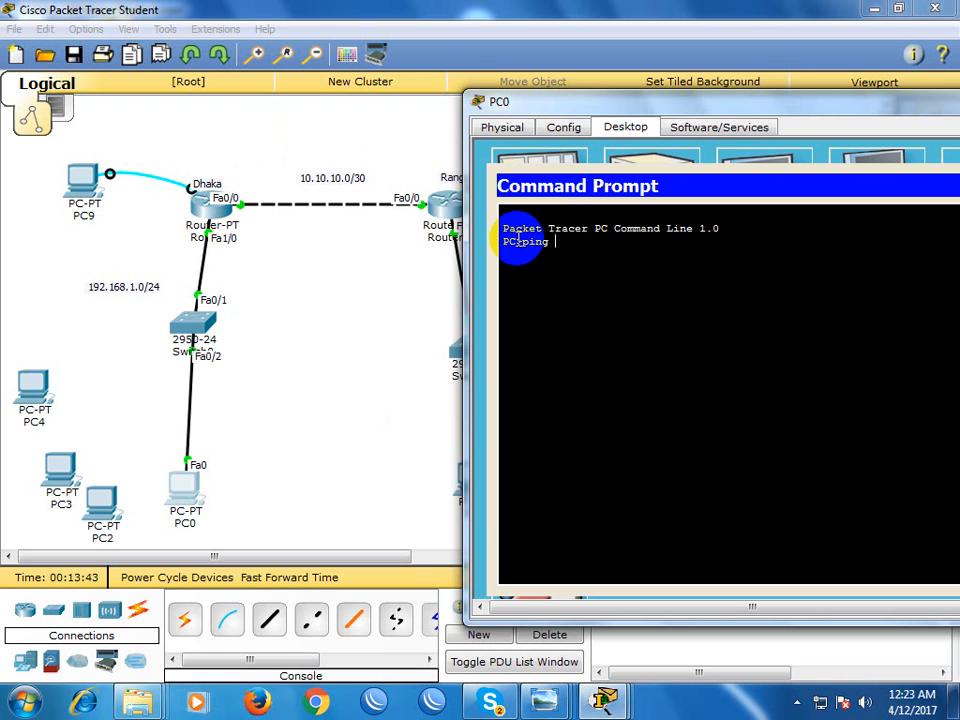
left_click_drag(521, 242, 546, 244)
left_click(555, 243)
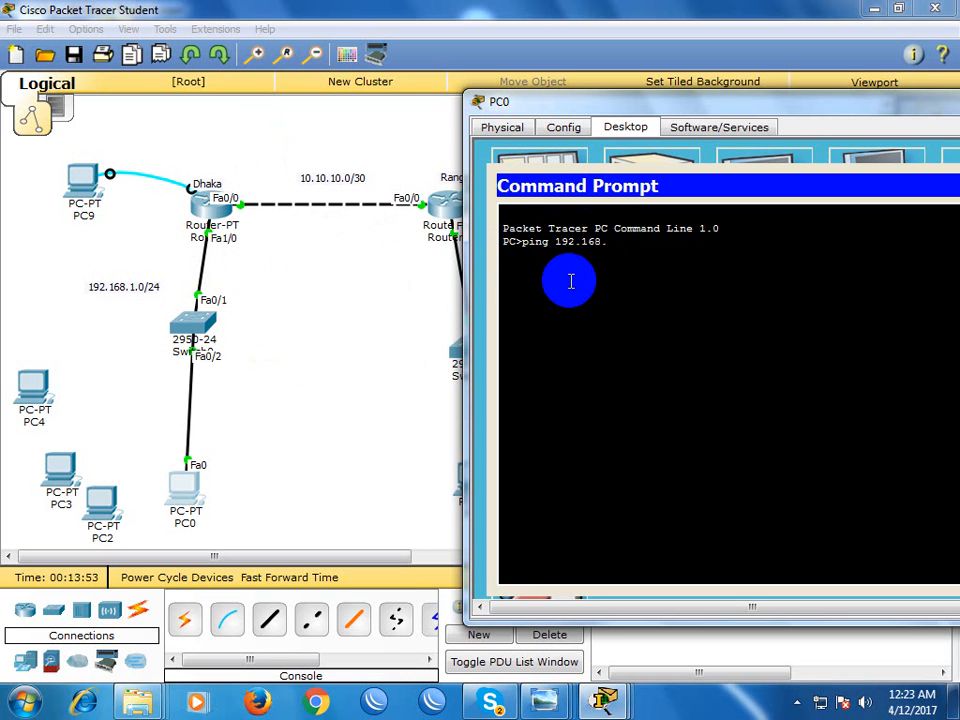
key("Return")
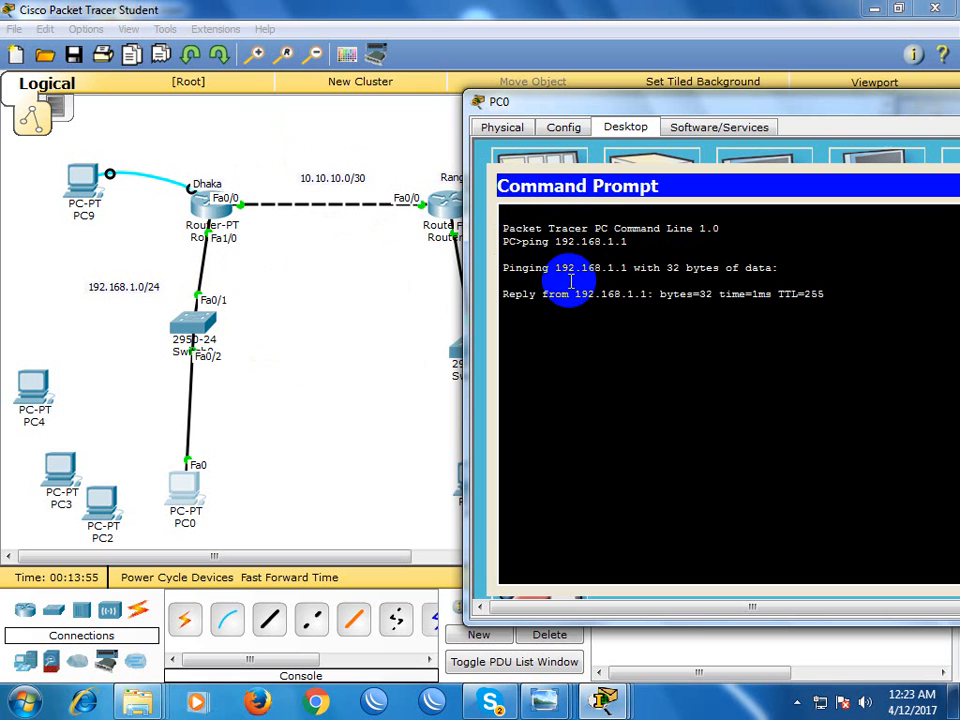
left_click_drag(518, 307, 776, 332)
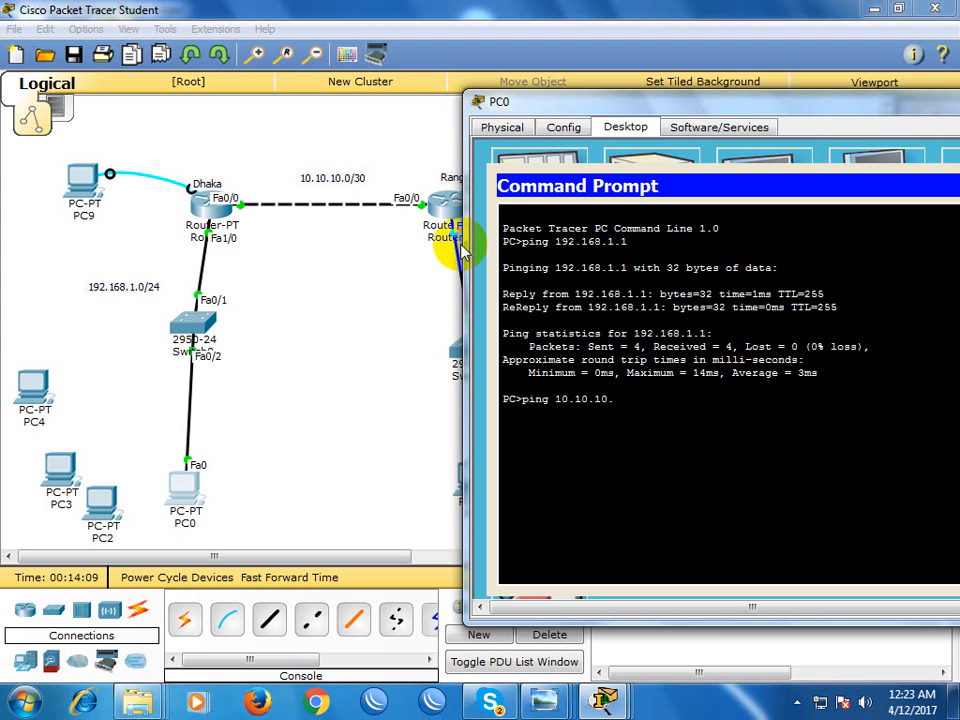
Ping 10.10.10.0 from PC0 and close the PC0 window.
key("Return")
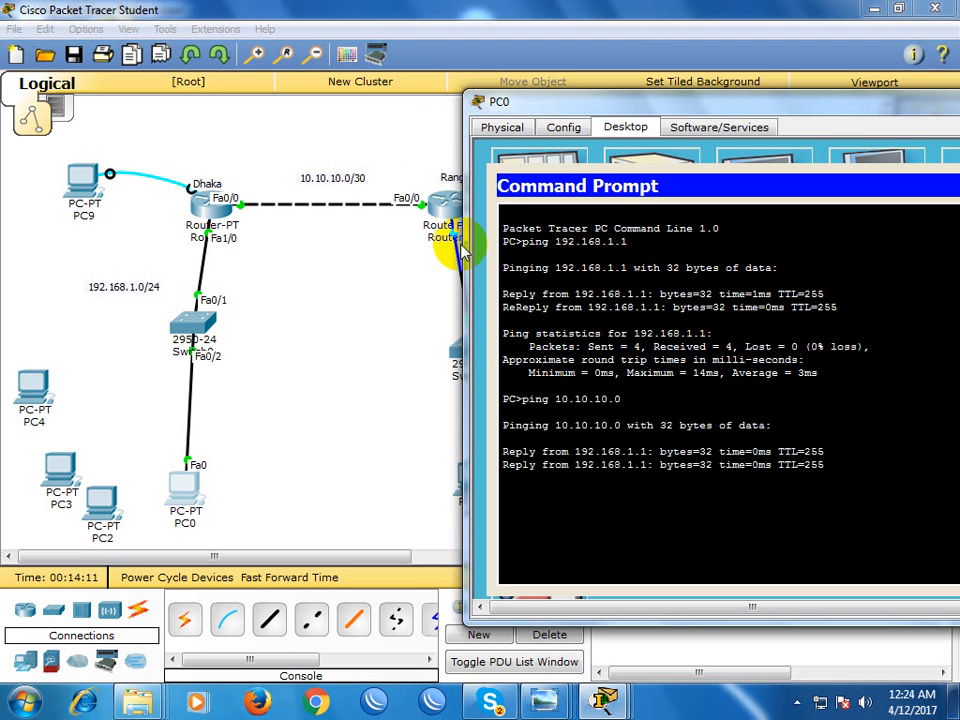
left_click_drag(608, 101, 432, 101)
left_click(868, 102)
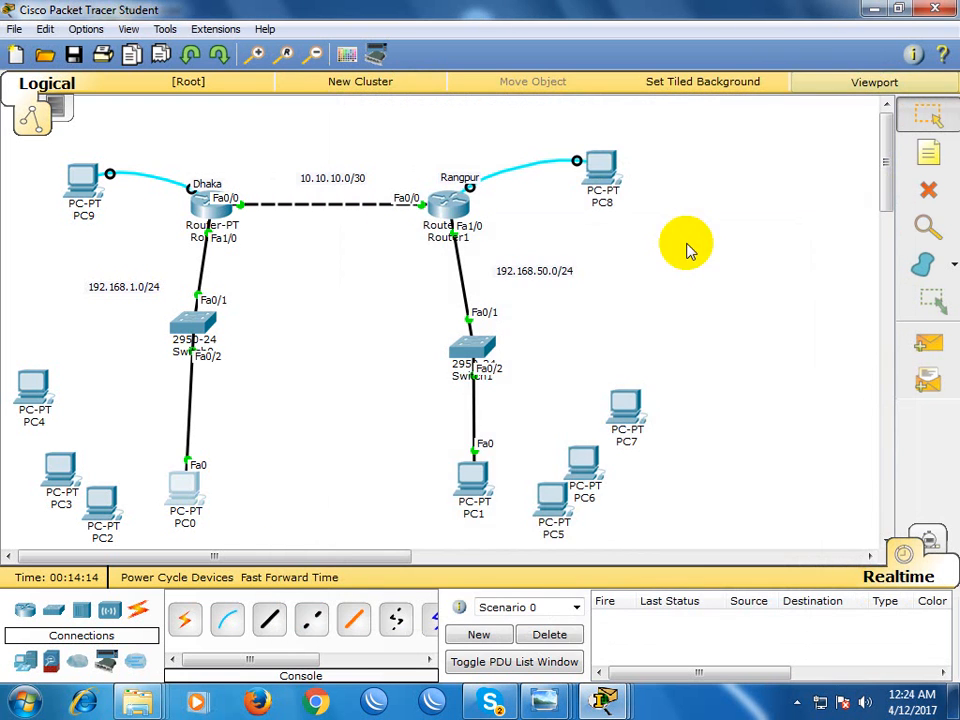
Set PC1's static IP address to 192.168.50.10, subnet mask to 255.255.255.0 and default gateway to 192.168.50.1, and close its window.
left_click(478, 480)
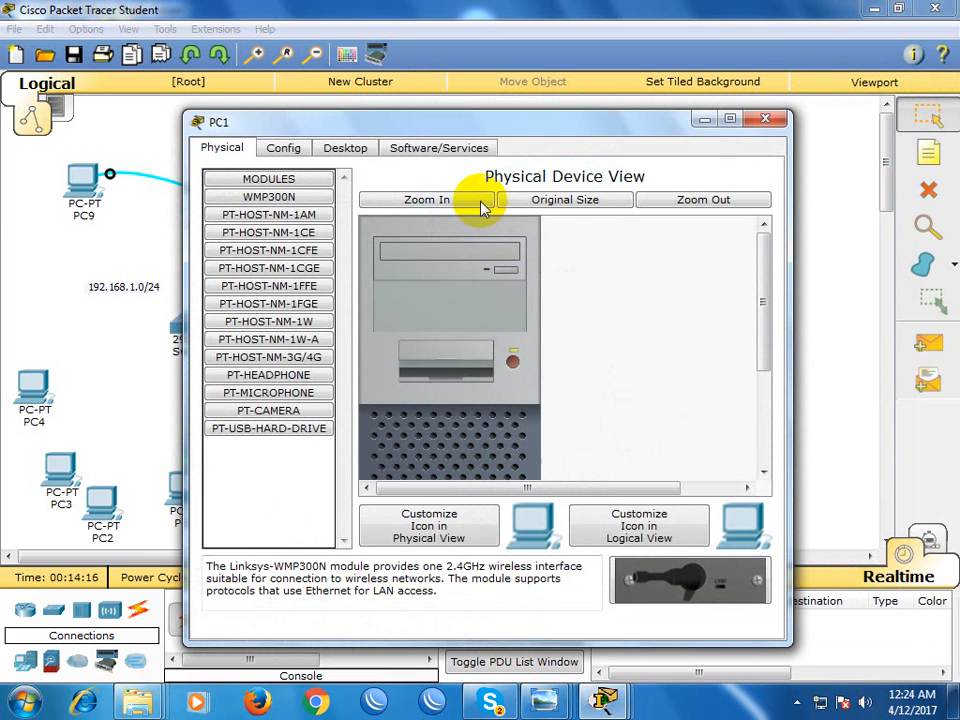
left_click_drag(439, 133, 775, 170)
left_click(718, 180)
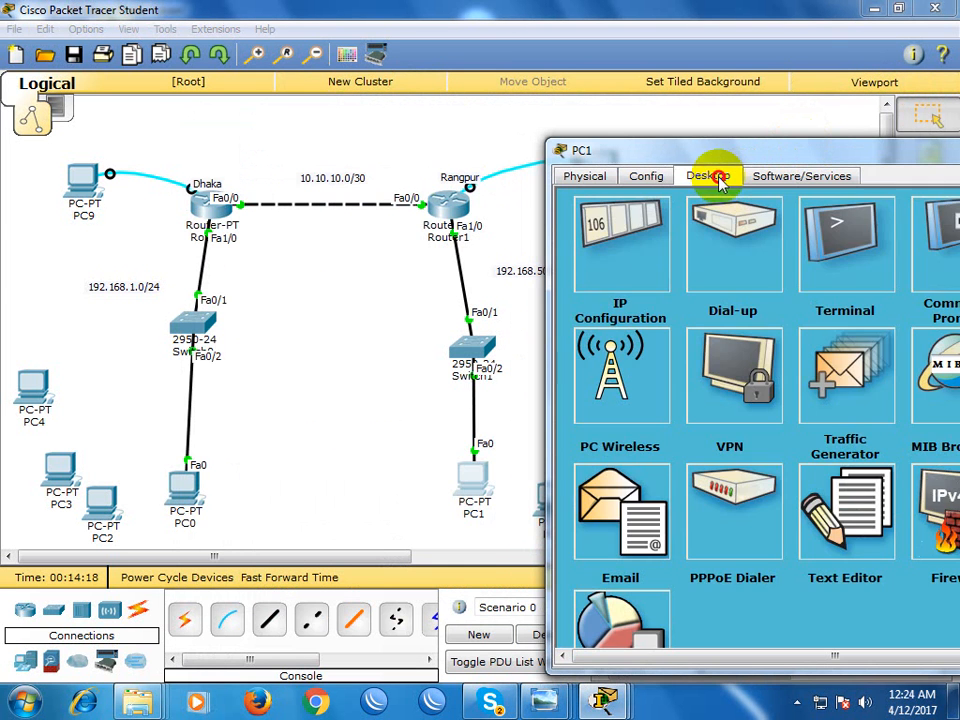
left_click(621, 248)
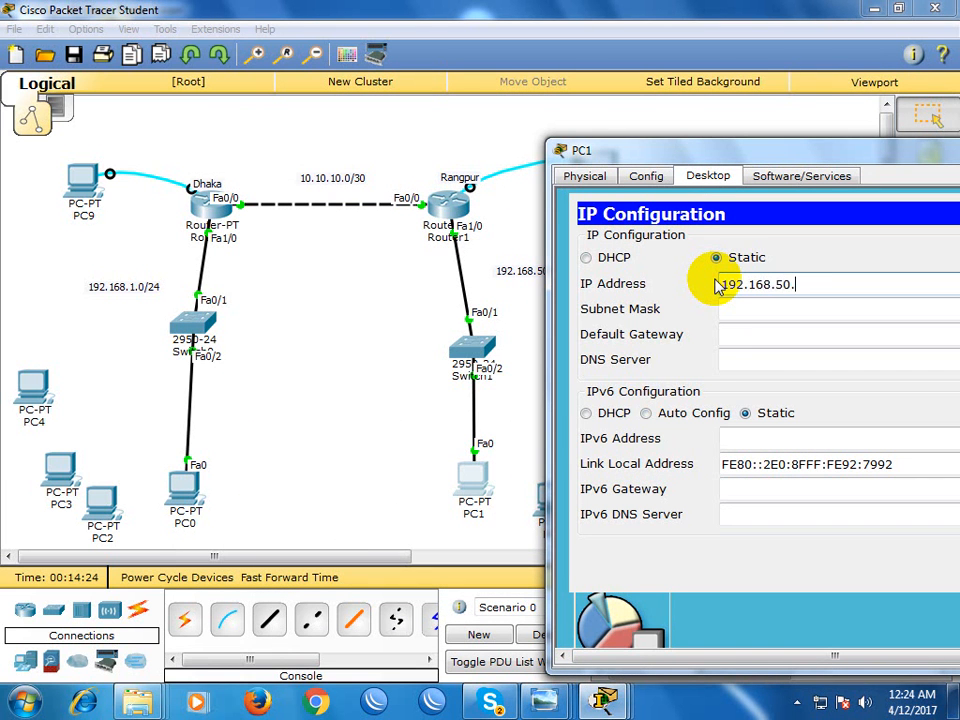
key("Tab")
key("Tab")
type("1")
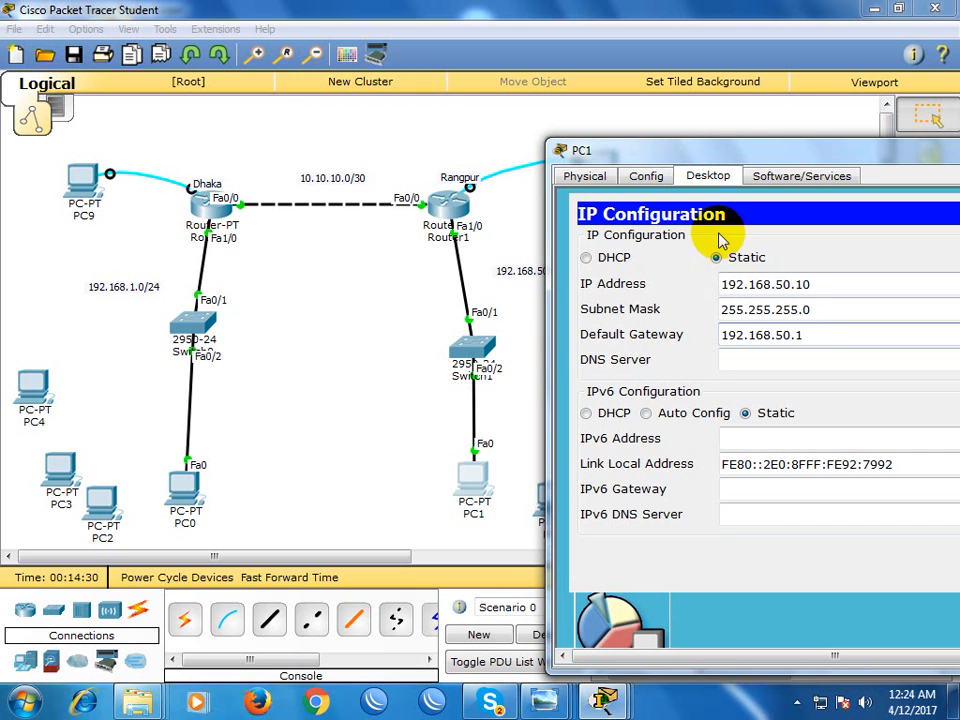
left_click(645, 176)
left_click(710, 176)
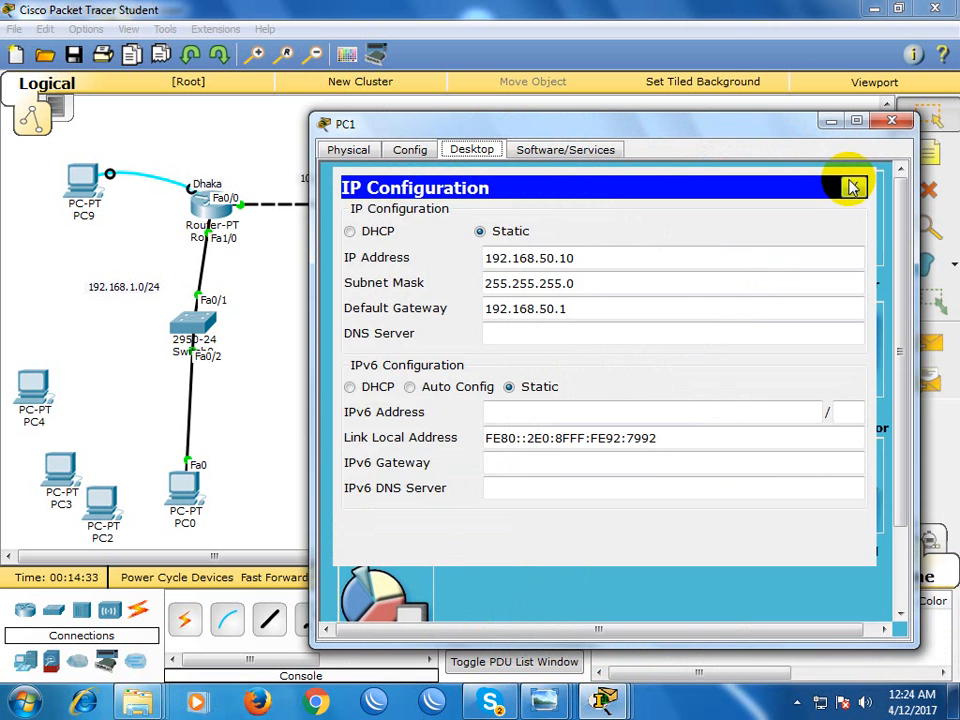
left_click(851, 186)
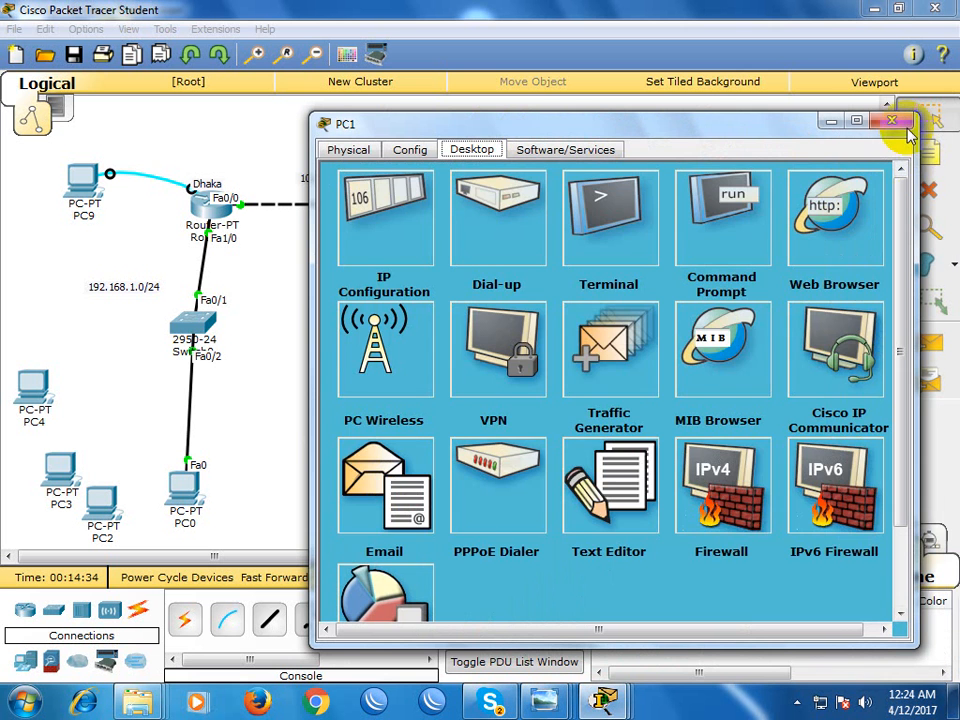
left_click(895, 124)
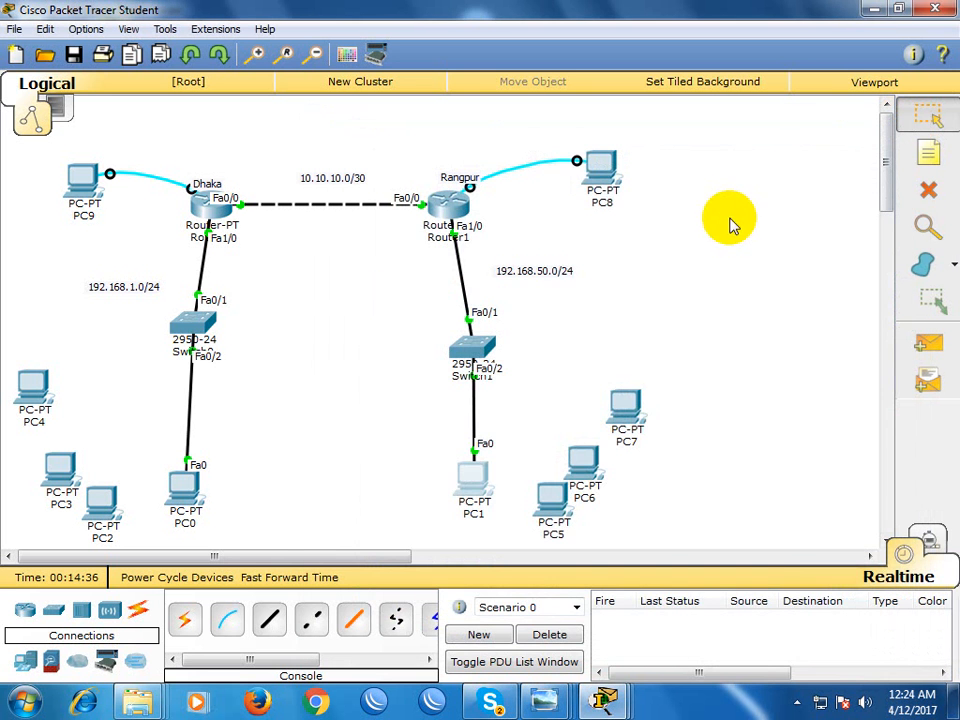
Open PC1's Command Prompt clear of the routers and ping its default gateway 192.168.50.1.
left_click(488, 488)
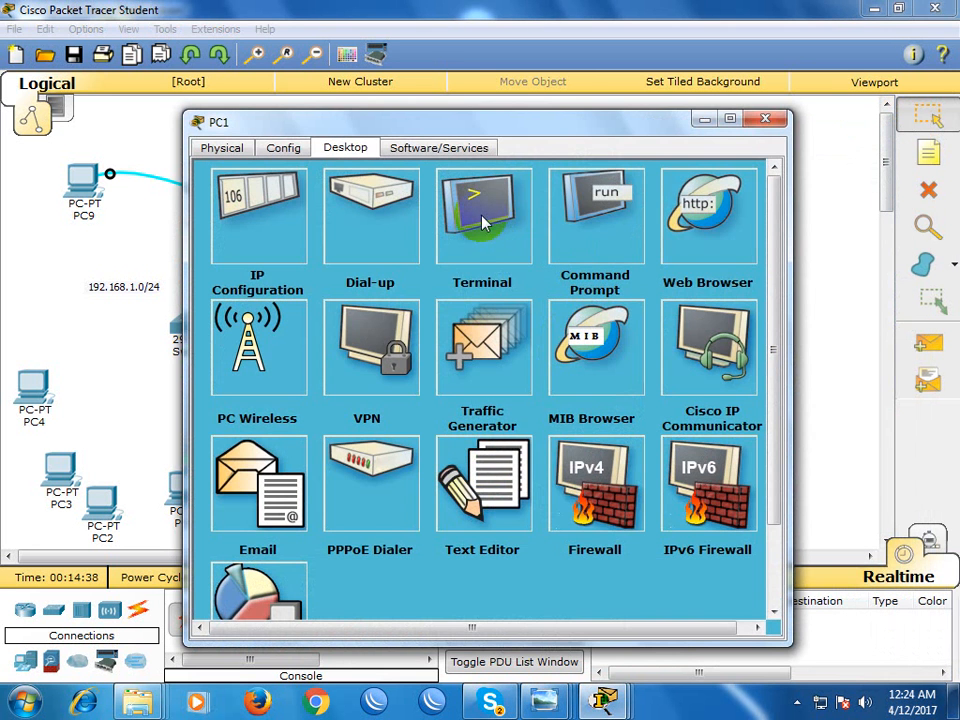
left_click(574, 219)
left_click_drag(489, 122, 806, 132)
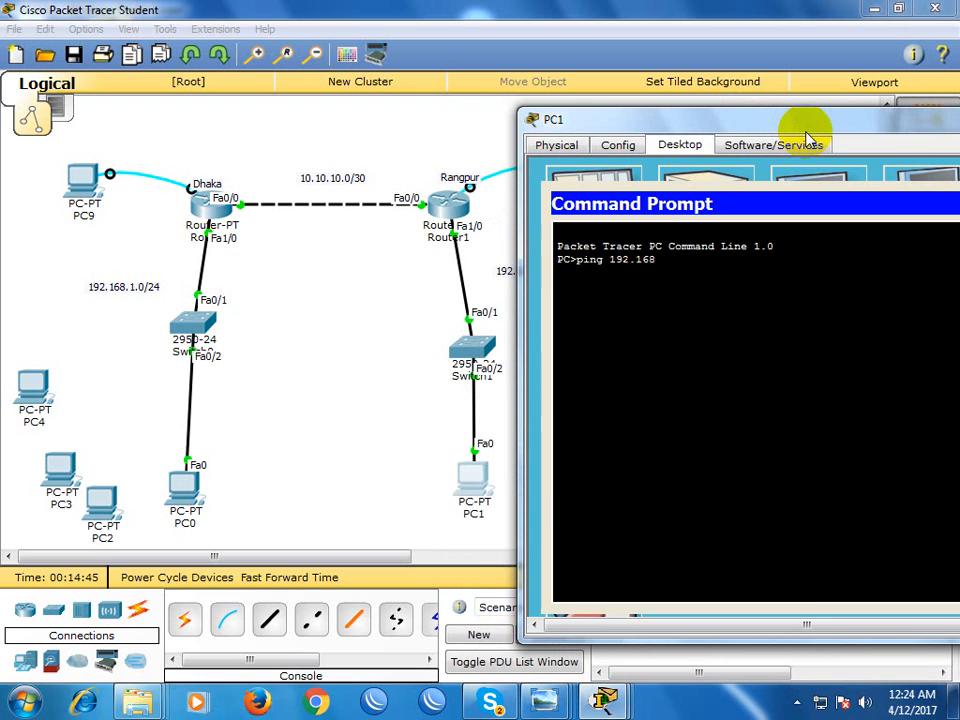
type("1")
key("Return")
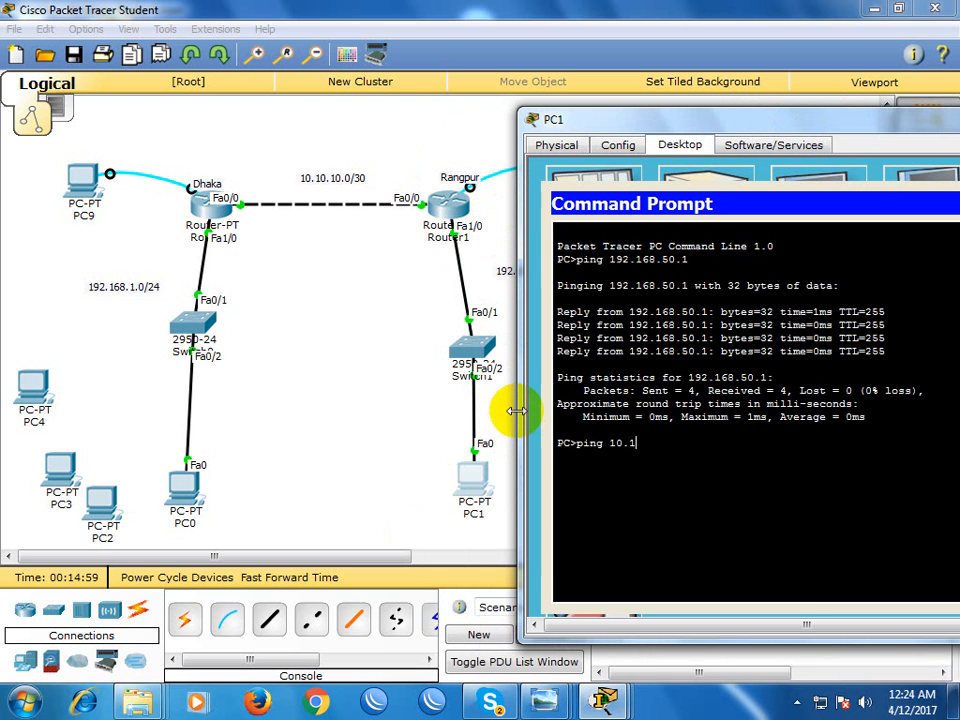
Ping 10.10.10.0 and 192.168.1.0 from PC1's Command Prompt and close the PC1 window.
key("Return")
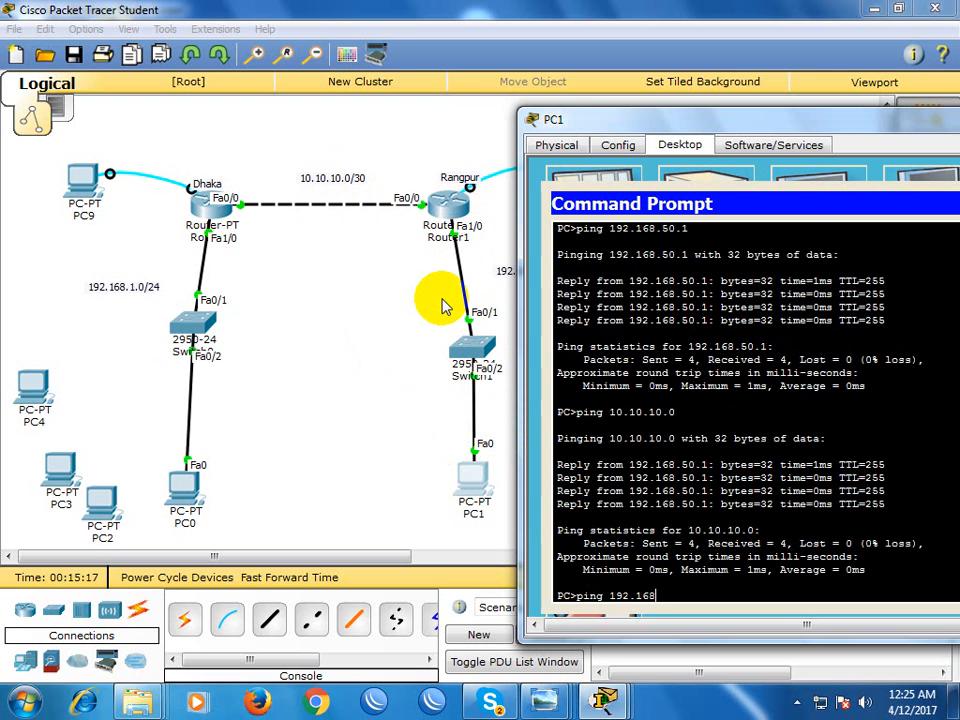
type("0")
key("Return")
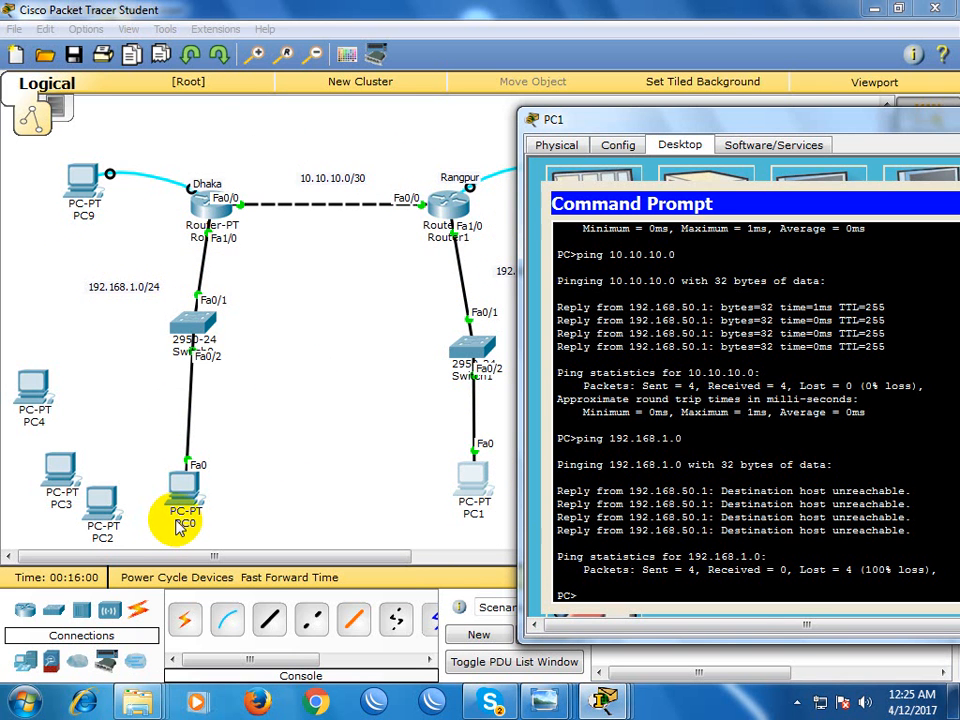
left_click(668, 357)
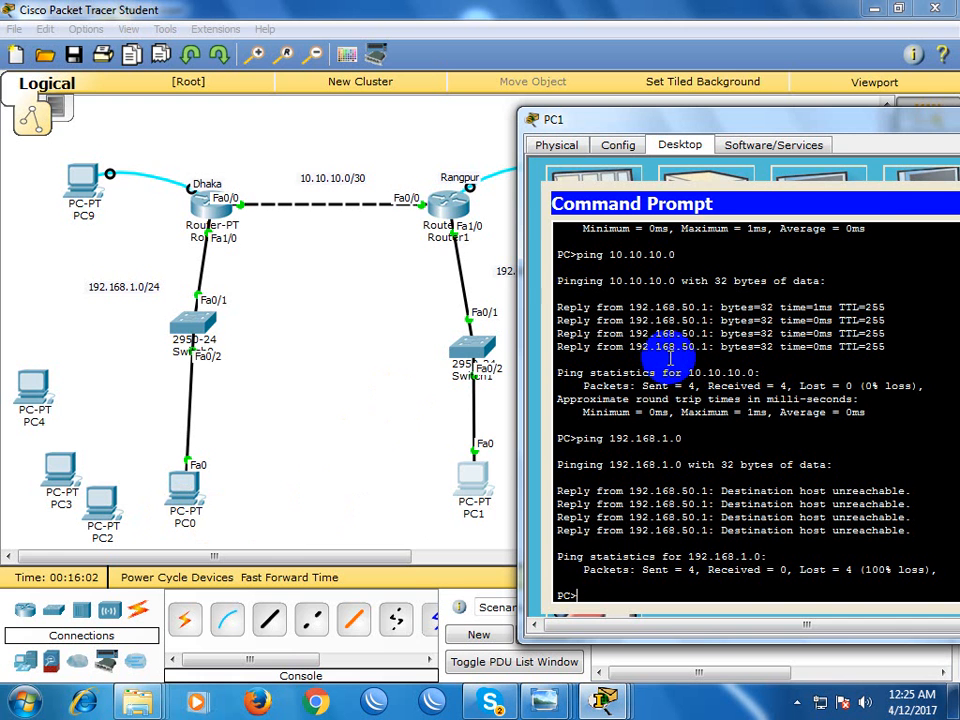
left_click_drag(831, 130, 582, 178)
left_click(849, 167)
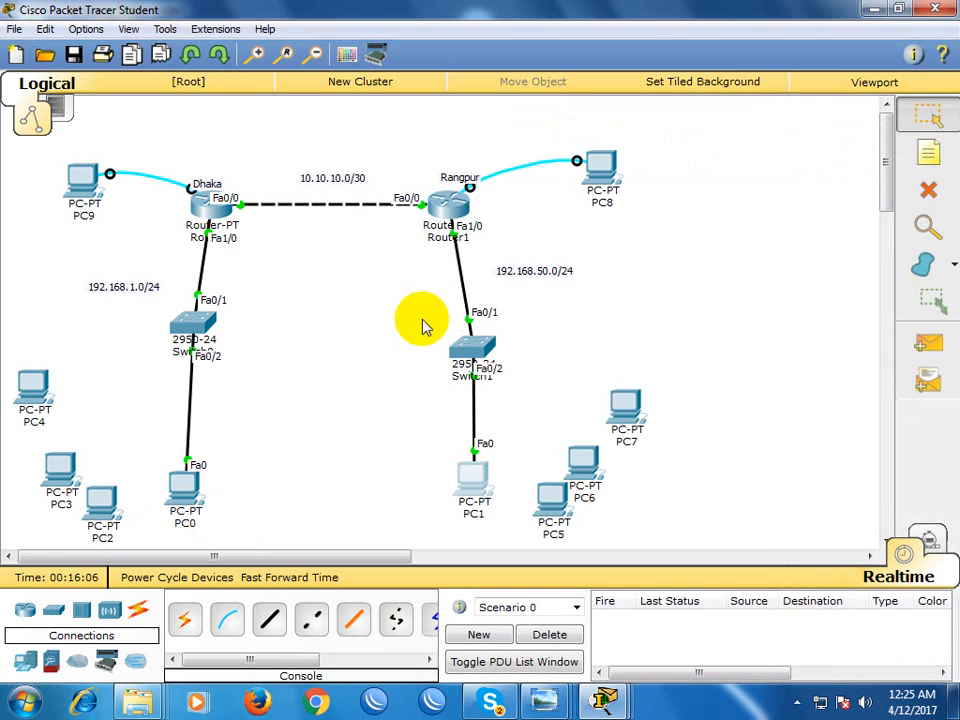
Close the PC9 and PC8 windows still open in the background.
left_click(228, 238)
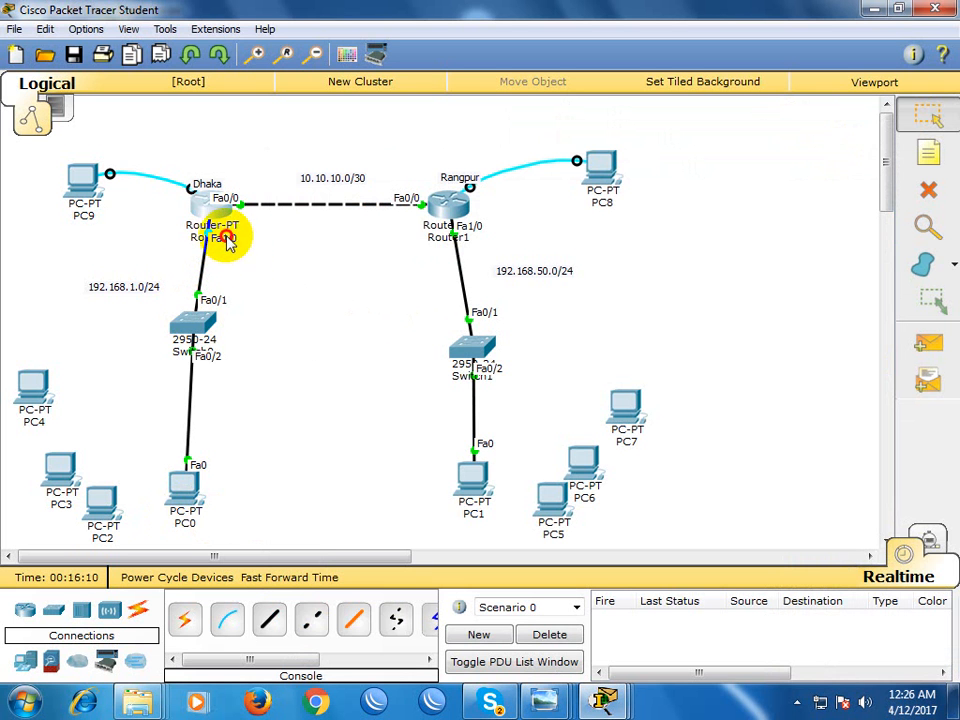
left_click(264, 261)
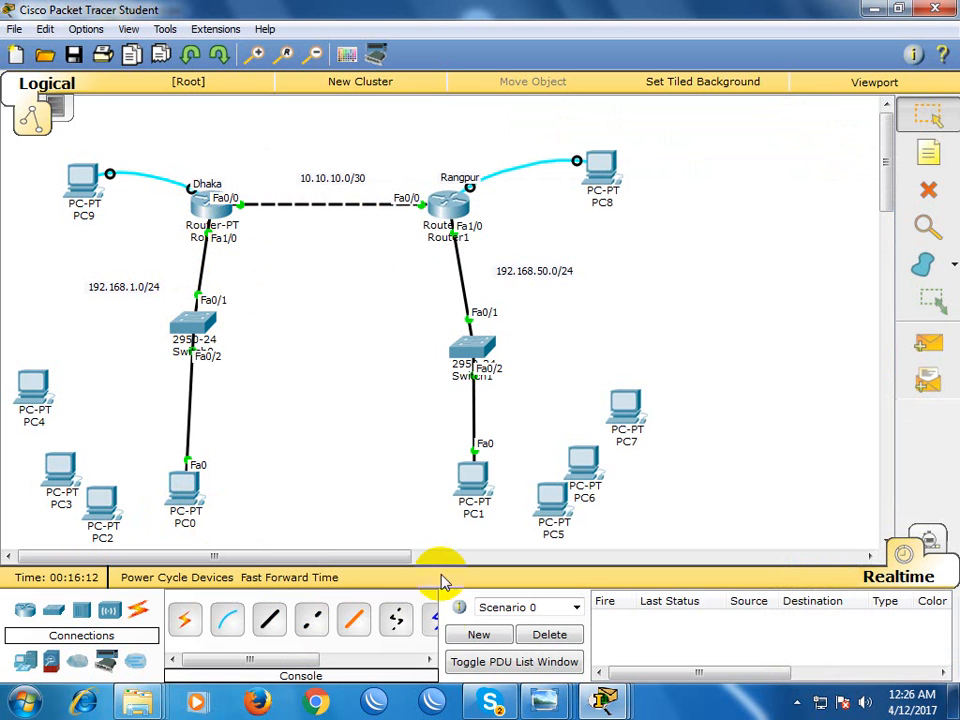
left_click(603, 699)
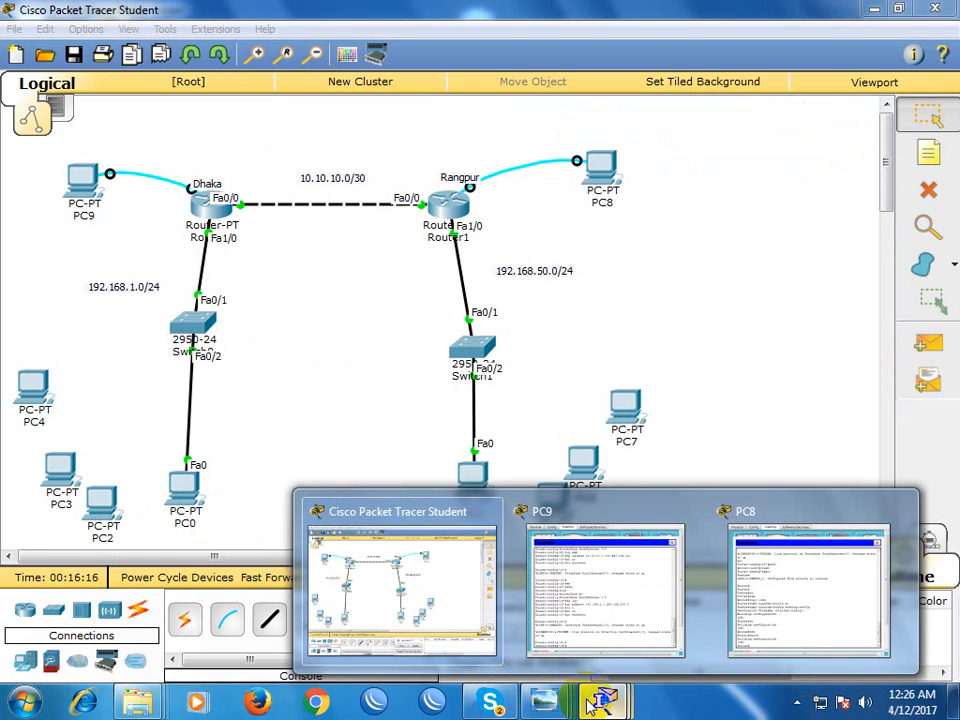
left_click(690, 513)
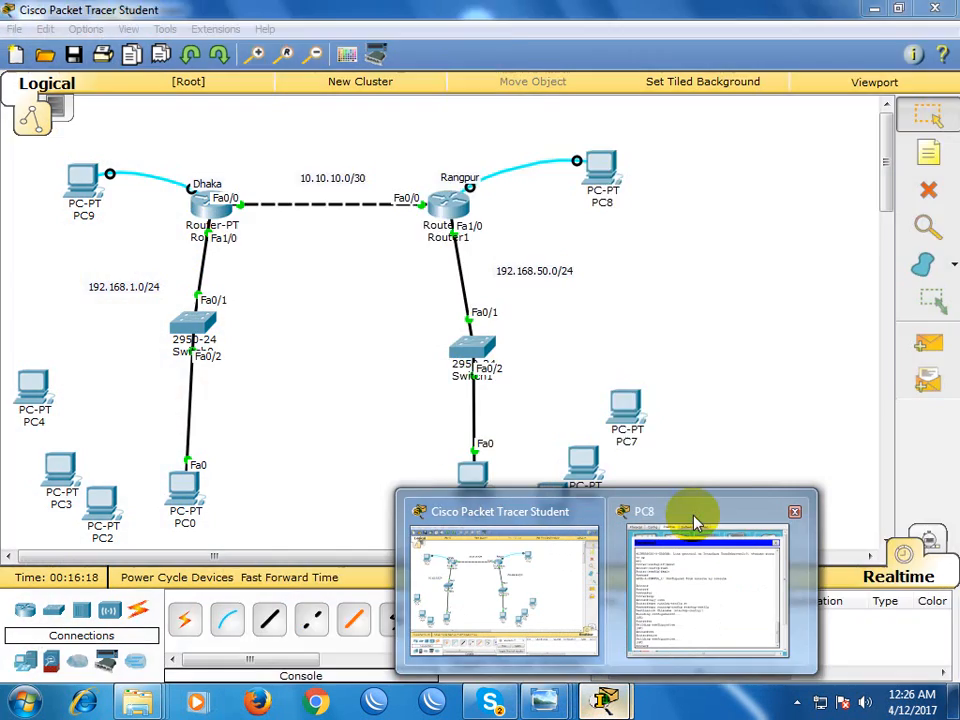
left_click(794, 513)
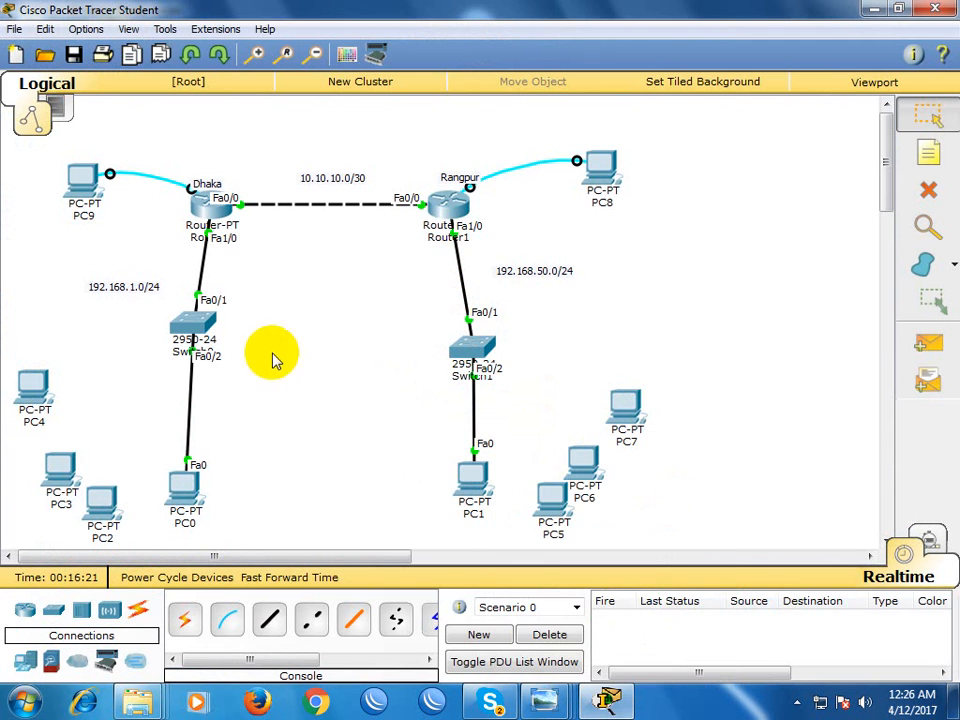
Open a Terminal session from PC9 to the Dhaka router with the default settings and move the window clear of the network.
left_click(82, 180)
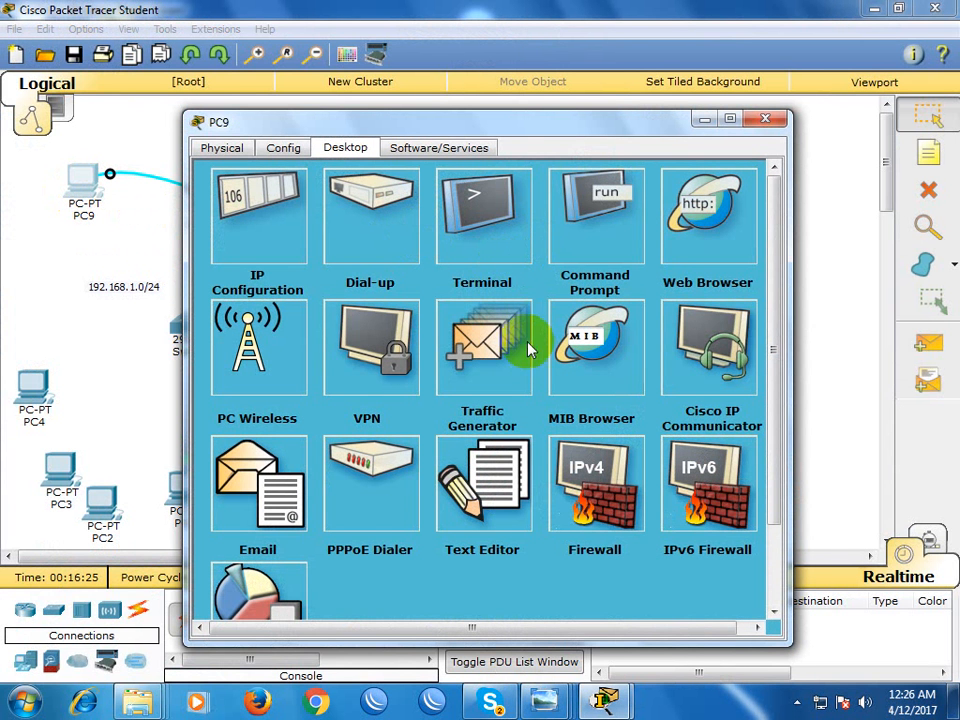
left_click(589, 244)
left_click(741, 207)
left_click(515, 213)
left_click(493, 381)
left_click_drag(429, 122, 727, 108)
Exit the Dhaka router's interface and global configuration modes back to the privileged Router# prompt.
key("Return")
type("exi")
key("Tab")
key("Return")
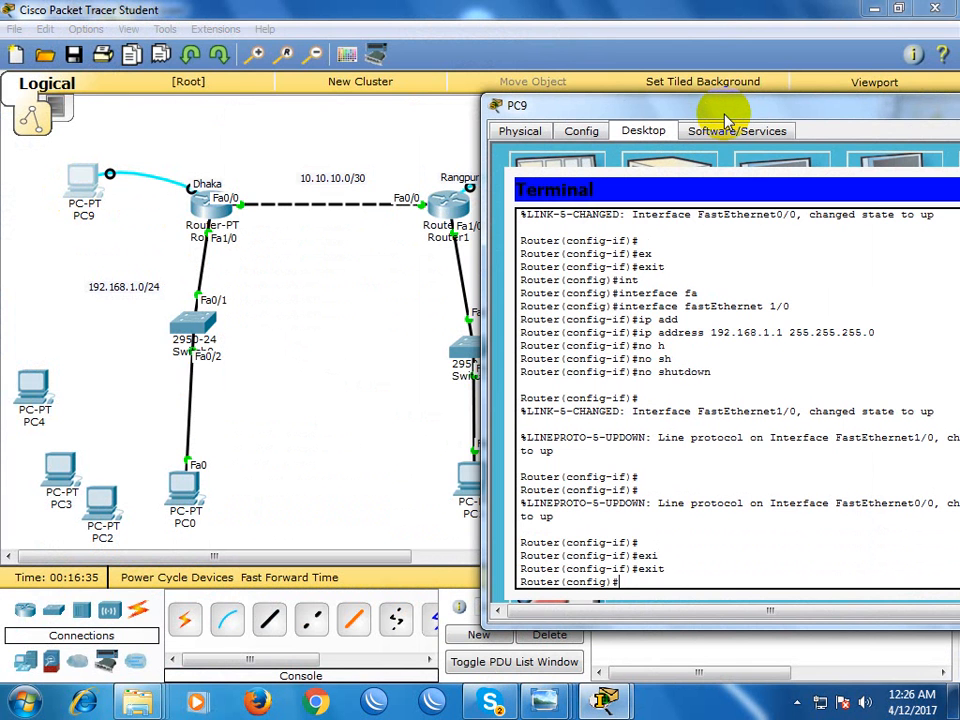
key("Return")
type("exi")
key("Tab")
key("Return")
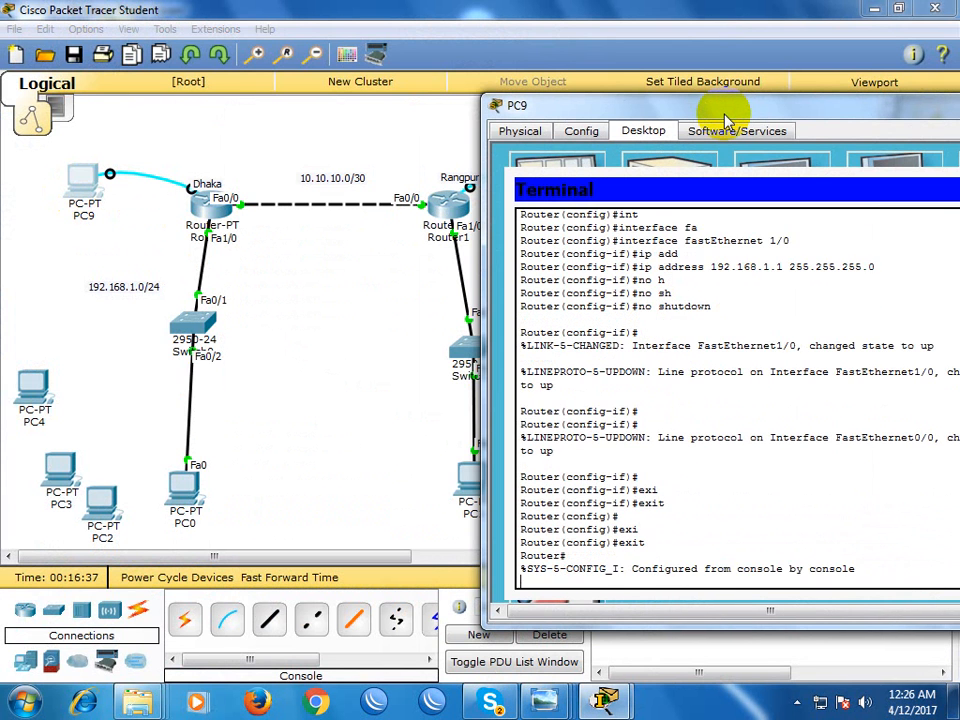
key("Return")
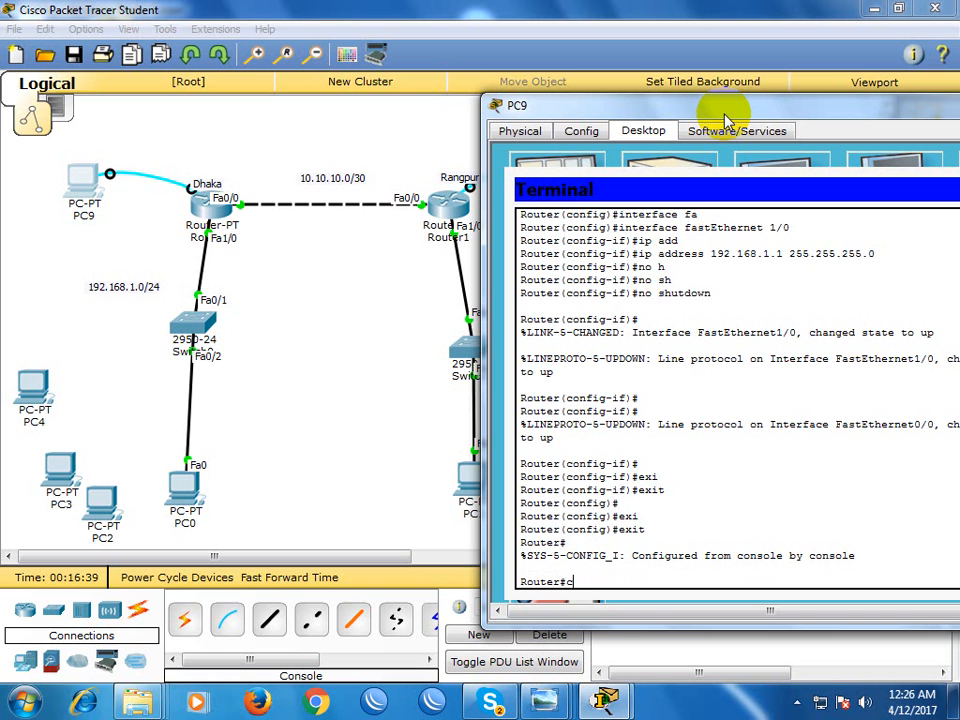
Enter global configuration mode on the Dhaka router with configure terminal.
type("conf")
key("Tab")
type("t")
key("Tab")
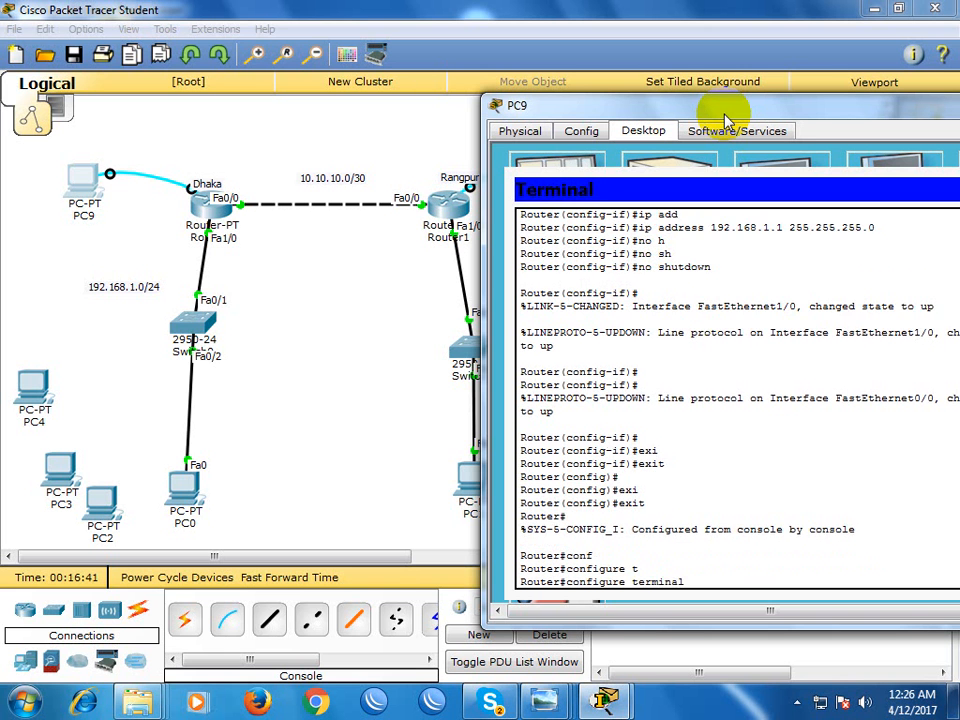
key("Return")
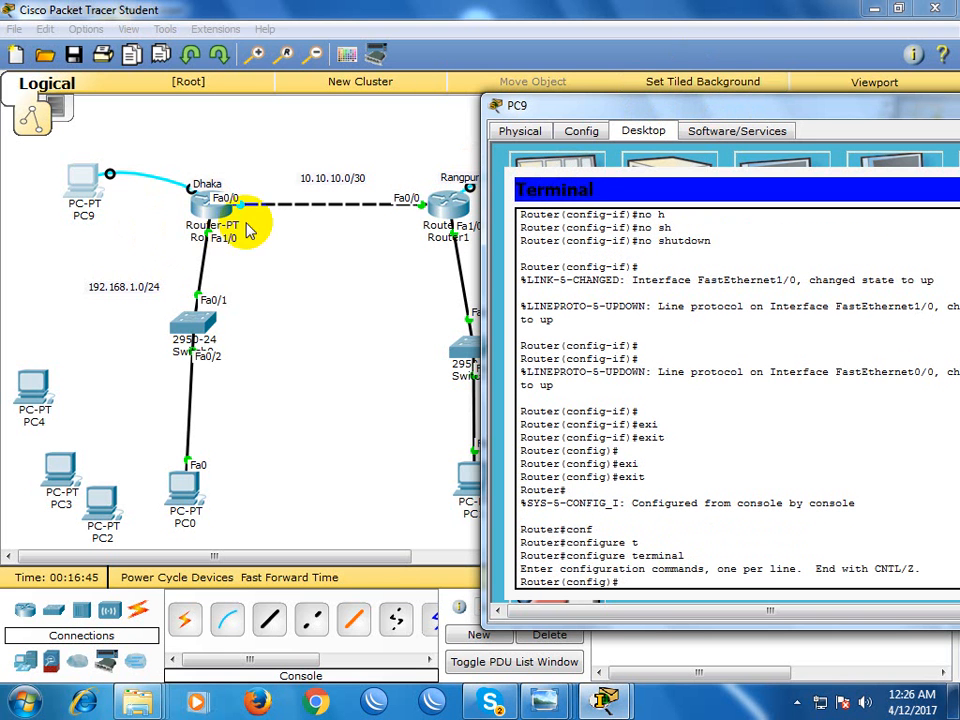
Add a static route on the Dhaka router to 192.168.50.0 with mask 255.255.255.0 through interface fa0/0.
left_click_drag(587, 113, 684, 118)
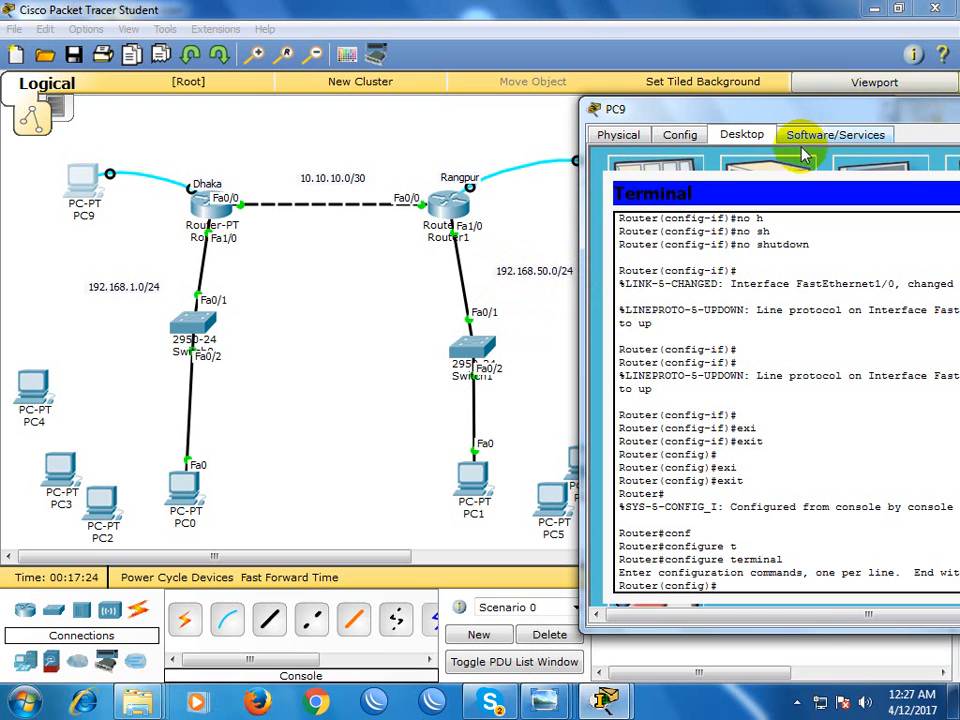
left_click_drag(741, 112, 689, 96)
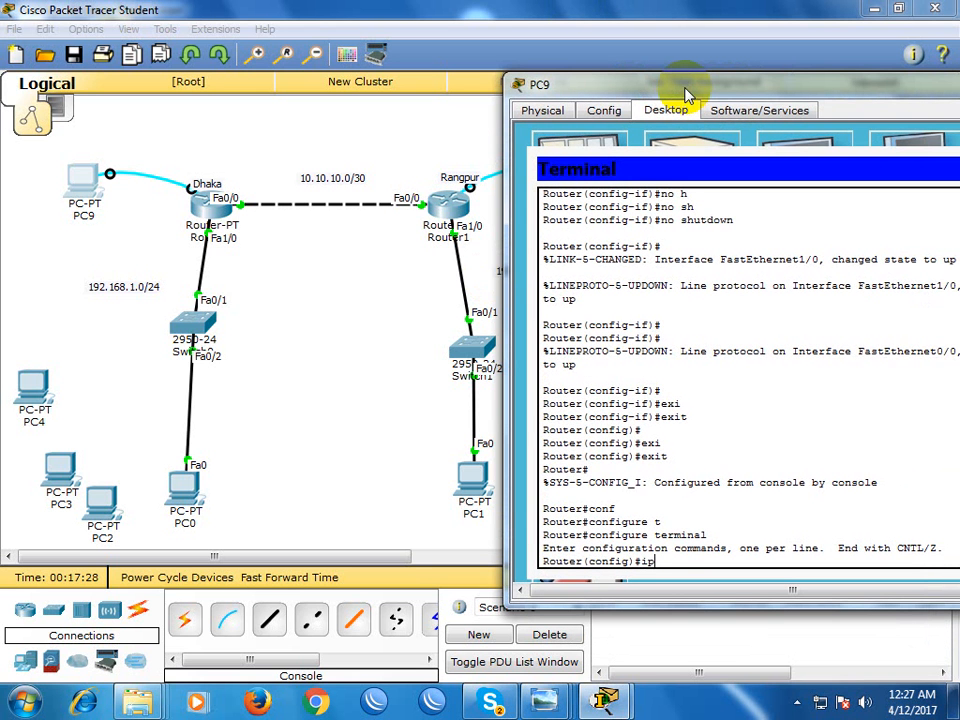
type("ou")
key("Tab")
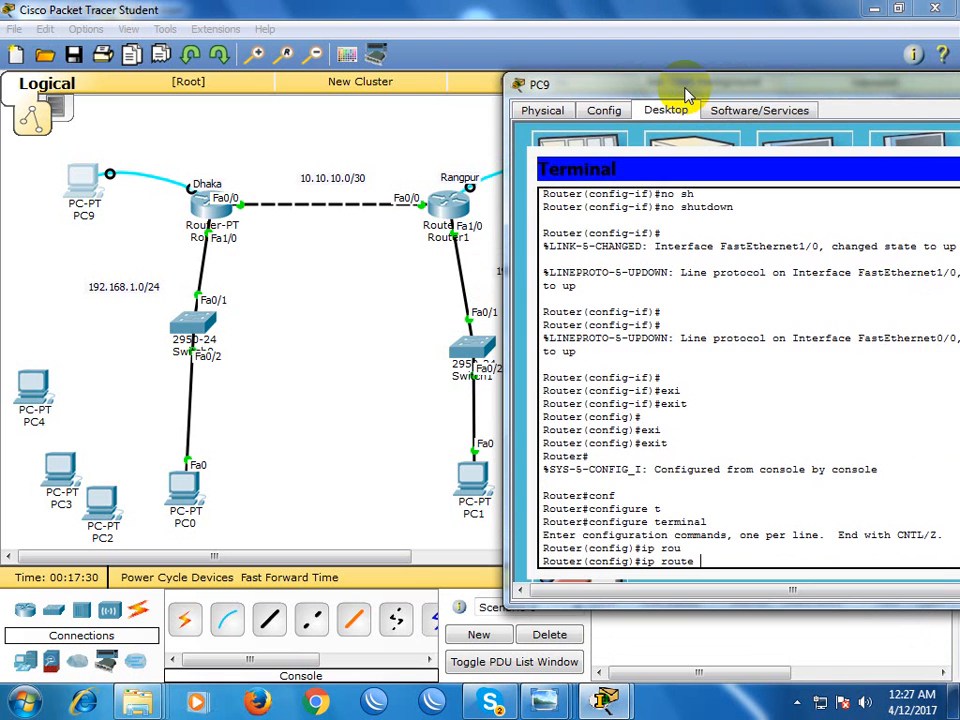
mouse_move(705, 82)
left_mouse_down()
mouse_move(756, 88)
mouse_move(743, 83)
left_mouse_up()
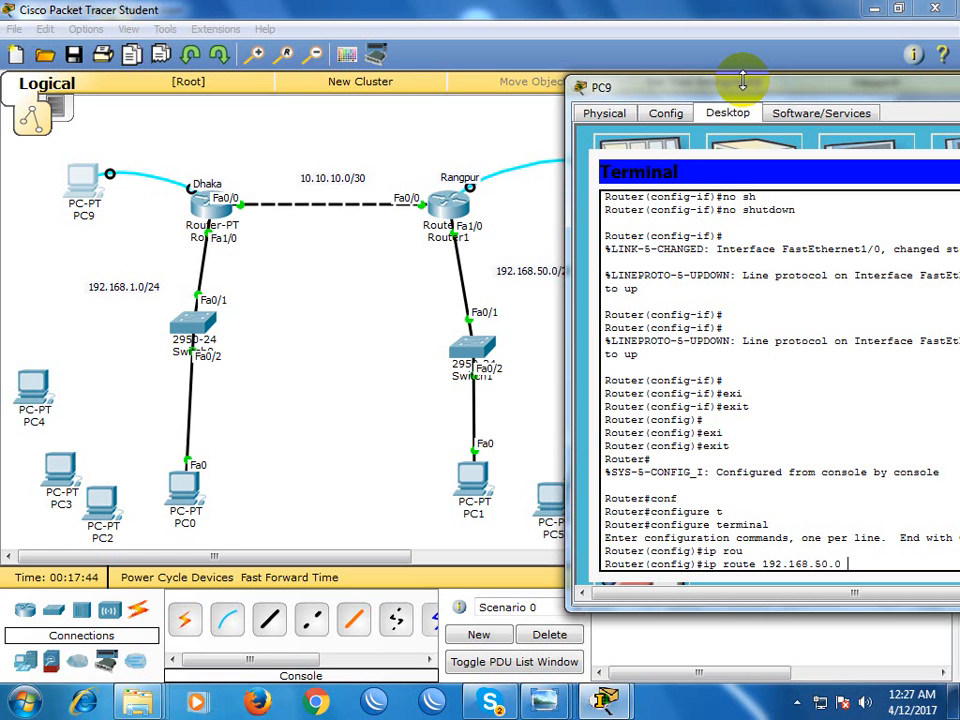
left_click_drag(742, 84, 645, 68)
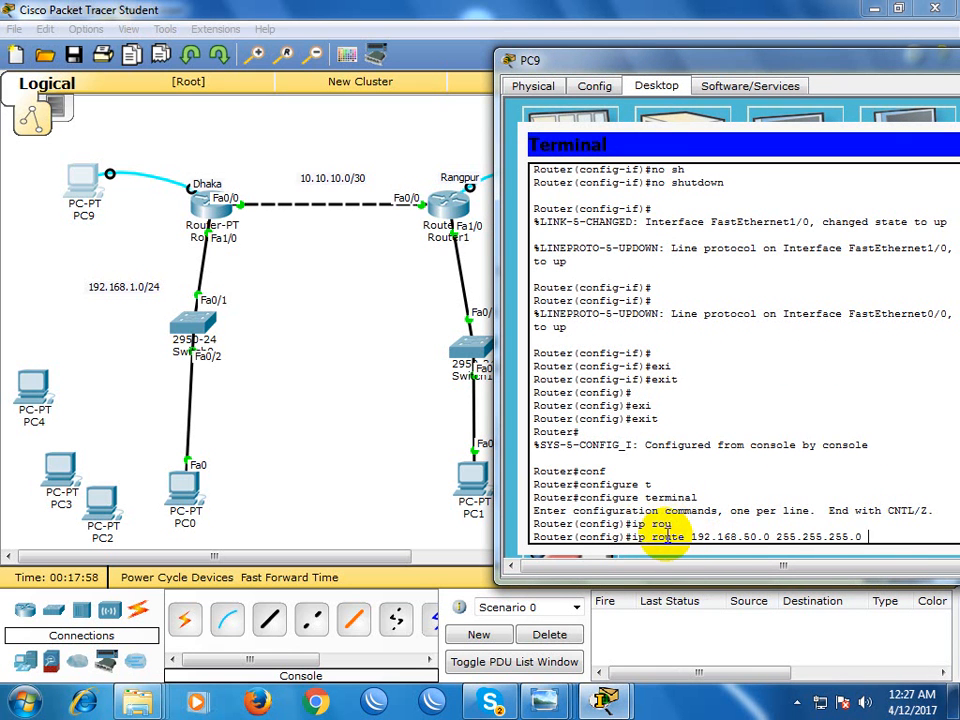
double_click(800, 550)
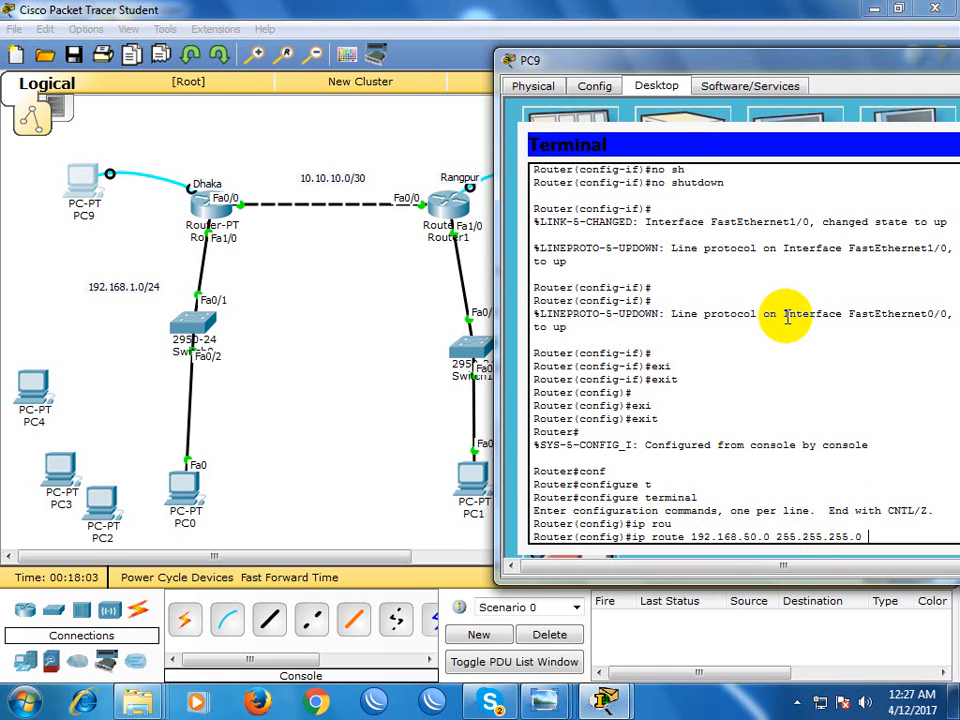
left_click_drag(660, 66, 684, 71)
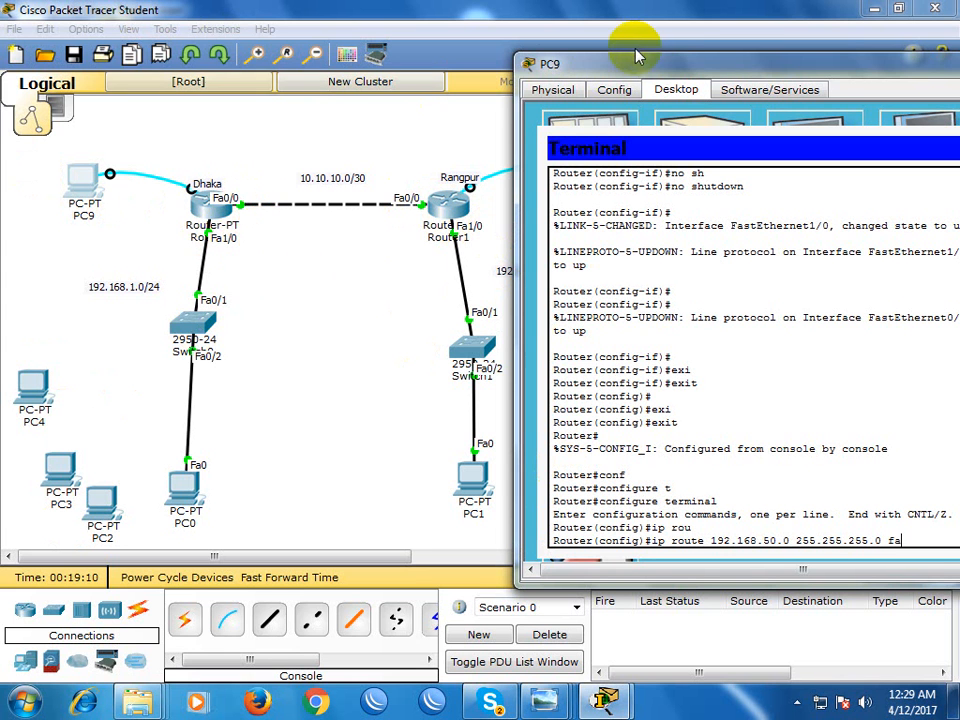
left_click_drag(656, 70, 628, 62)
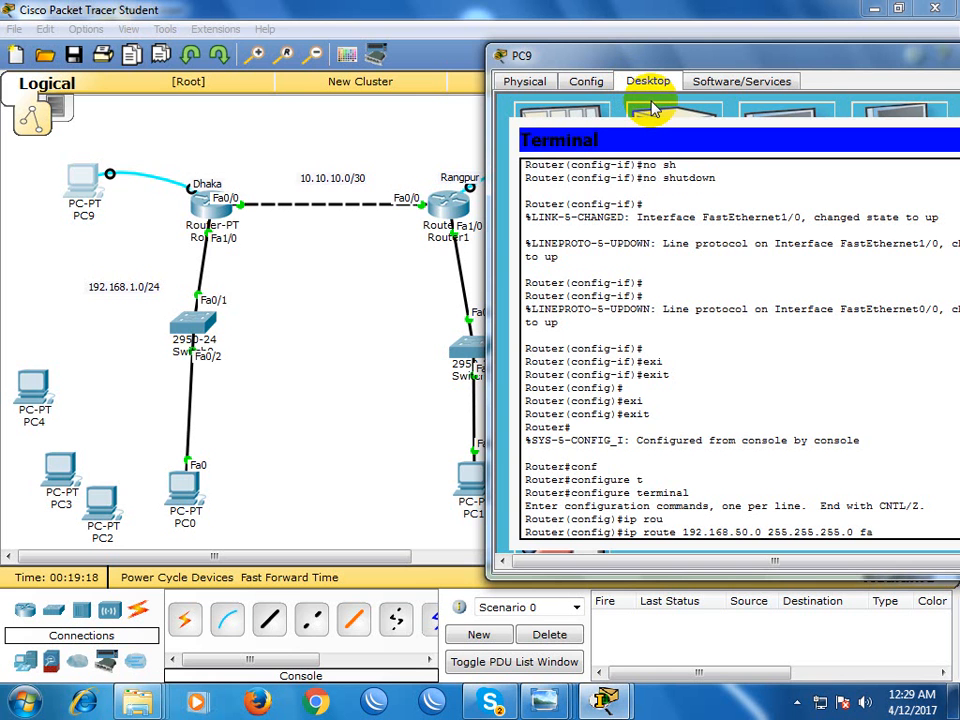
key("Return")
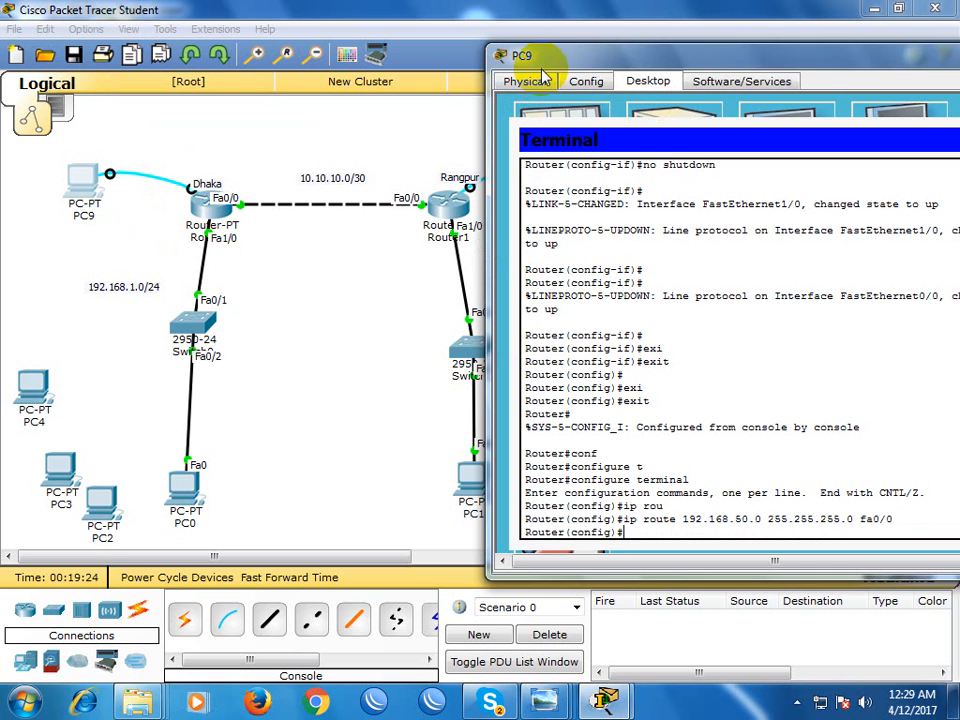
left_click_drag(543, 66, 561, 64)
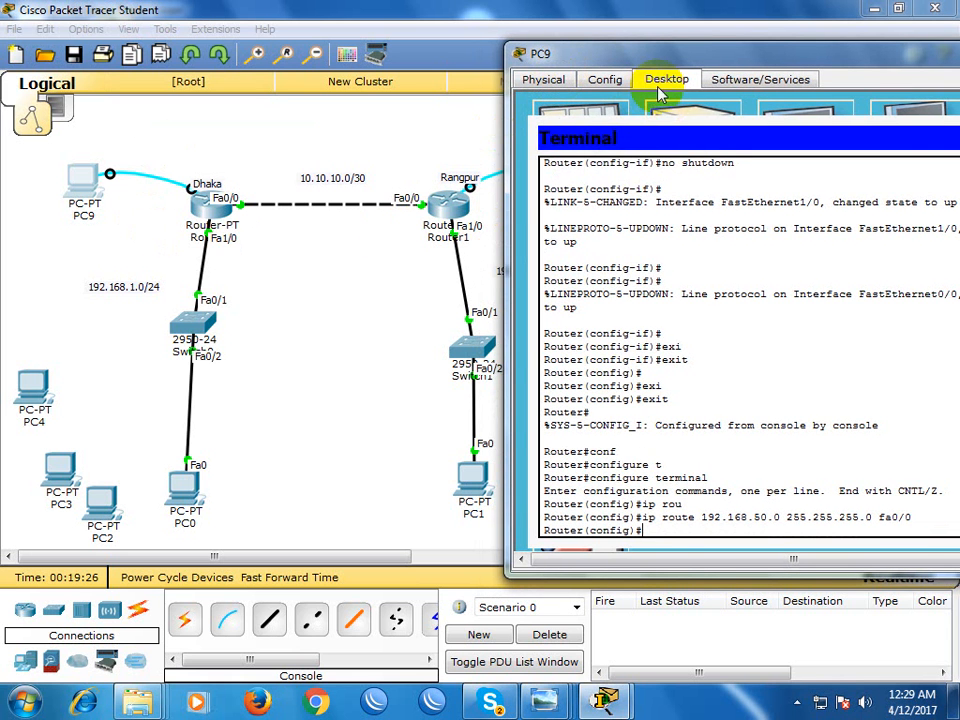
Minimize the PC9 window, open a Terminal session from PC8 to the Rangpur router with the default settings, and move it clear of the network.
left_click_drag(707, 56, 350, 225)
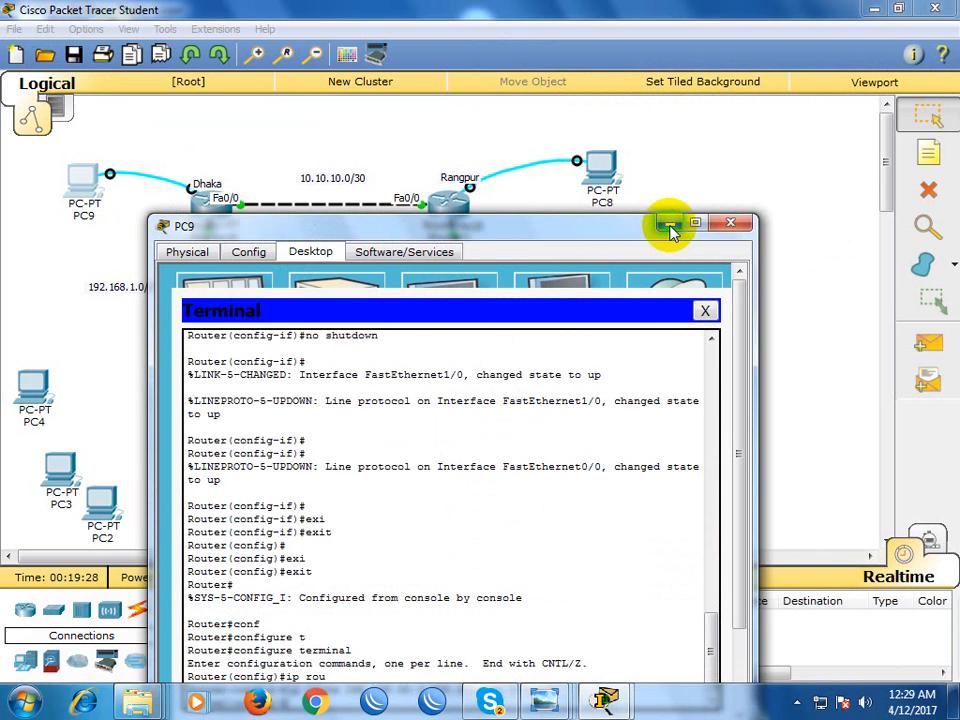
left_click(669, 222)
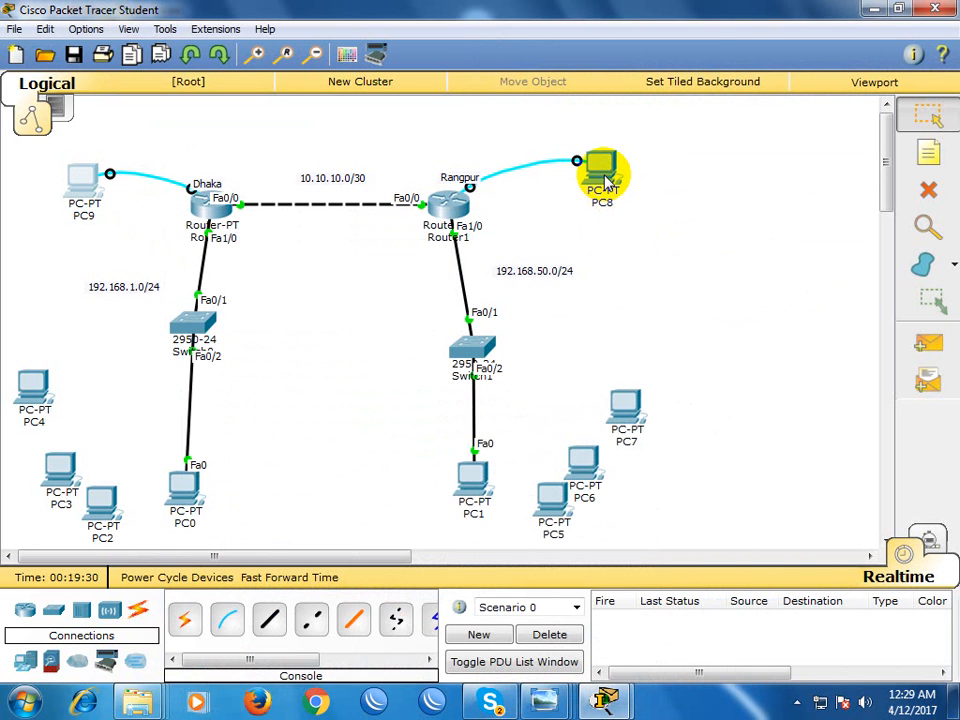
left_click(603, 178)
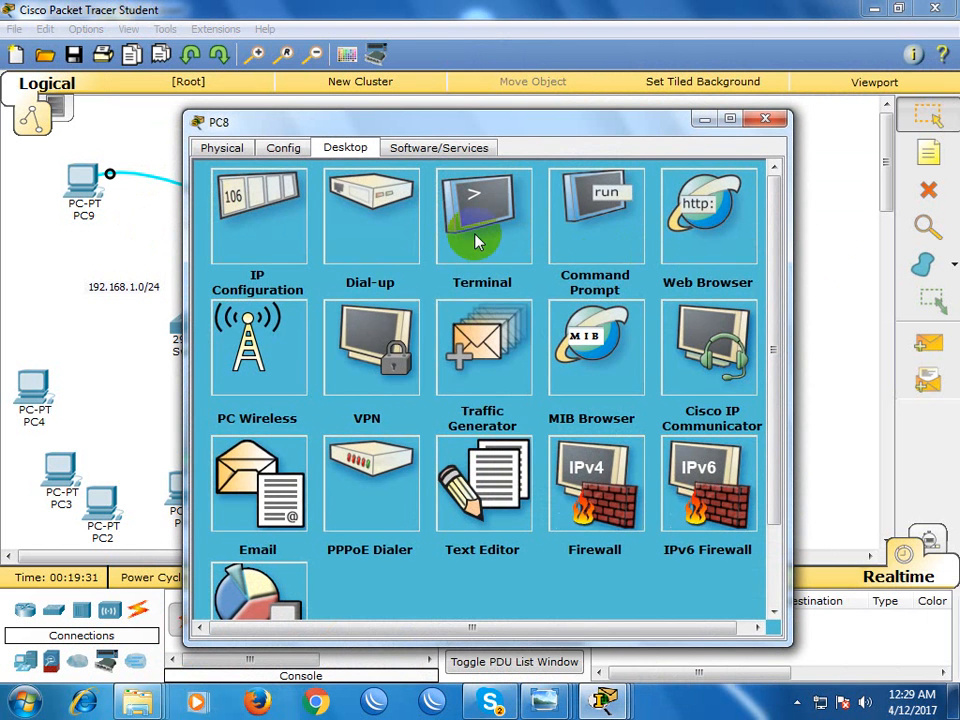
left_click(476, 240)
left_click(502, 380)
left_click_drag(421, 128, 811, 63)
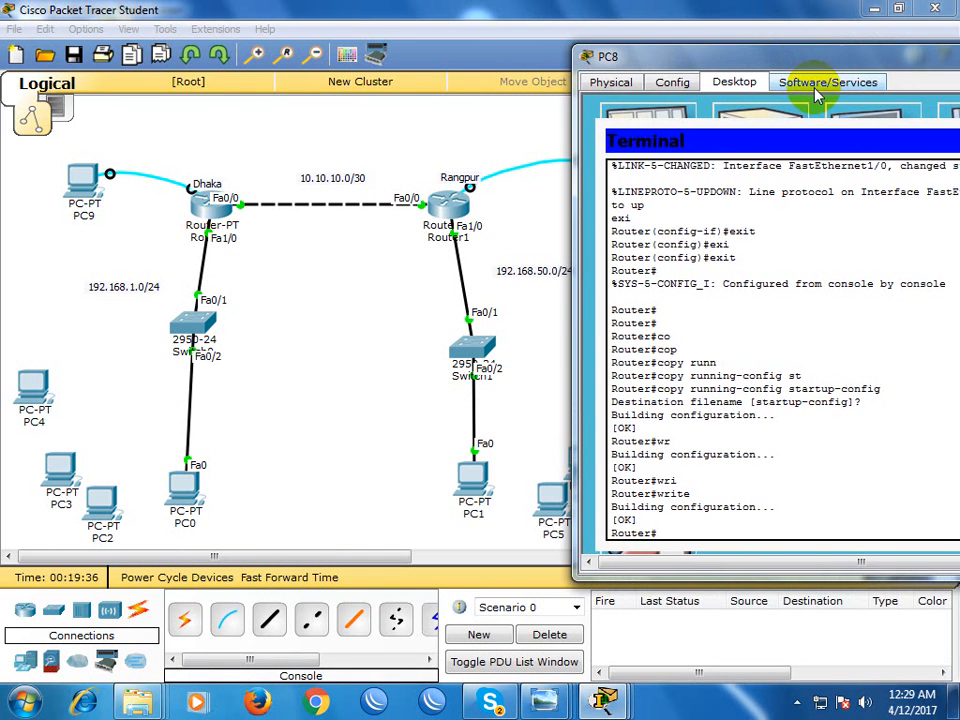
Enter global configuration mode on the Rangpur router with configure terminal.
key("Return")
type("conf")
key("Tab")
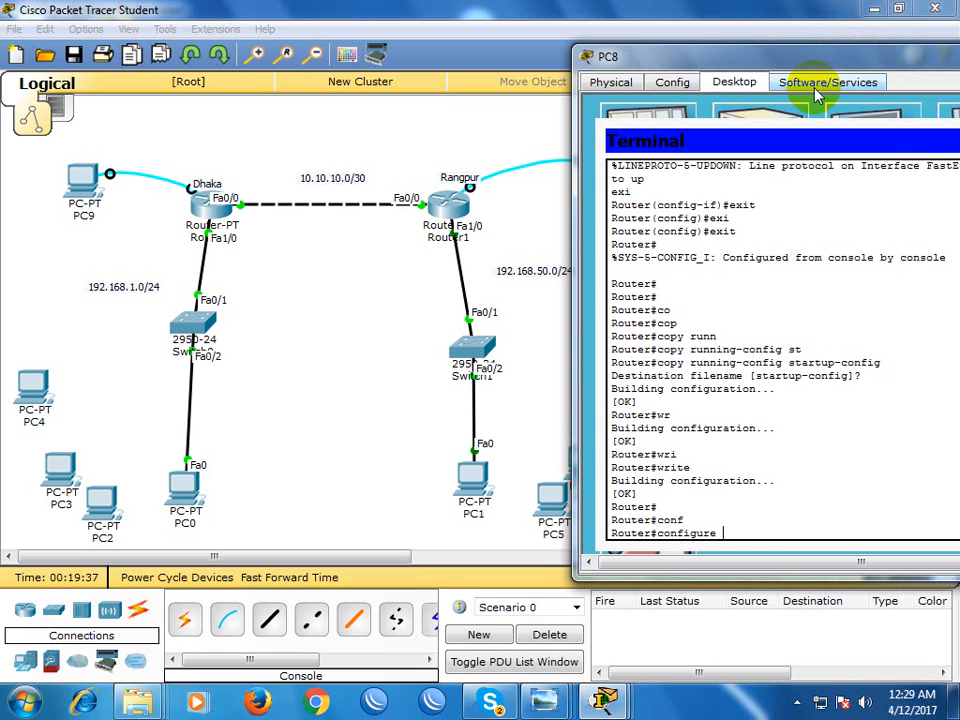
type("t")
key("Tab")
key("Return")
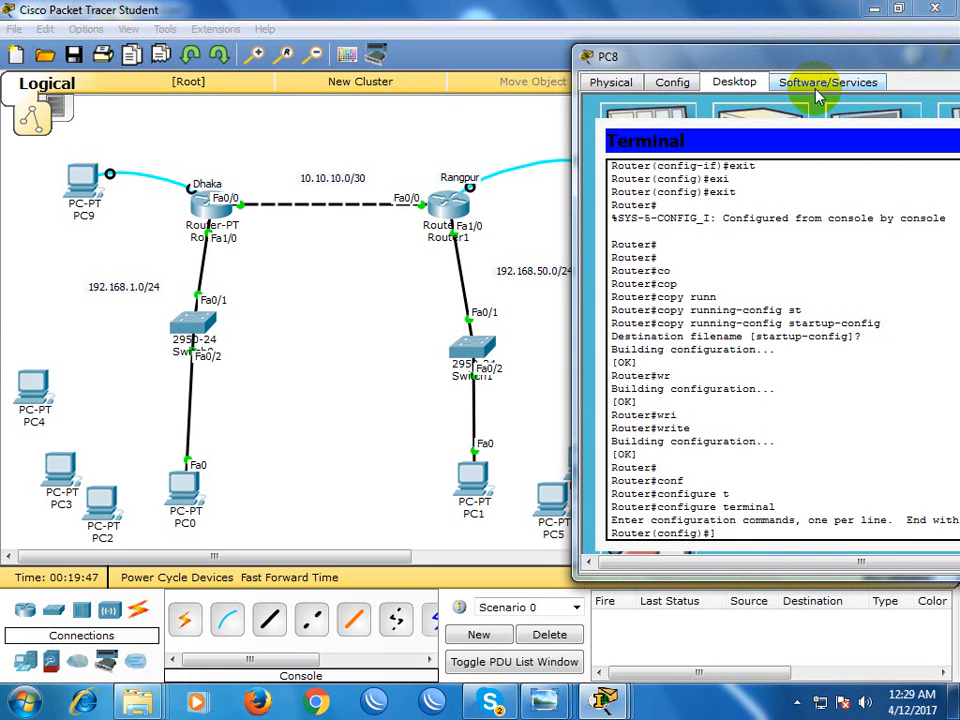
Add a static route on the Rangpur router to 192.168.1.0 with mask 255.255.255.0 through next hop 10.10.10.1.
type("u")
key("Tab")
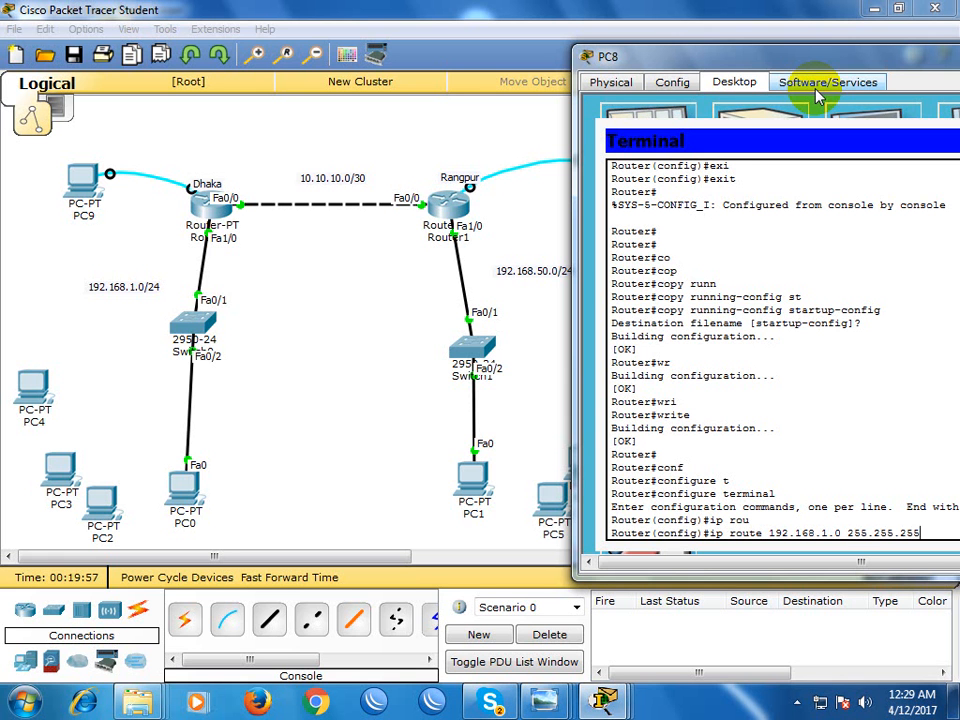
left_click_drag(830, 63, 773, 56)
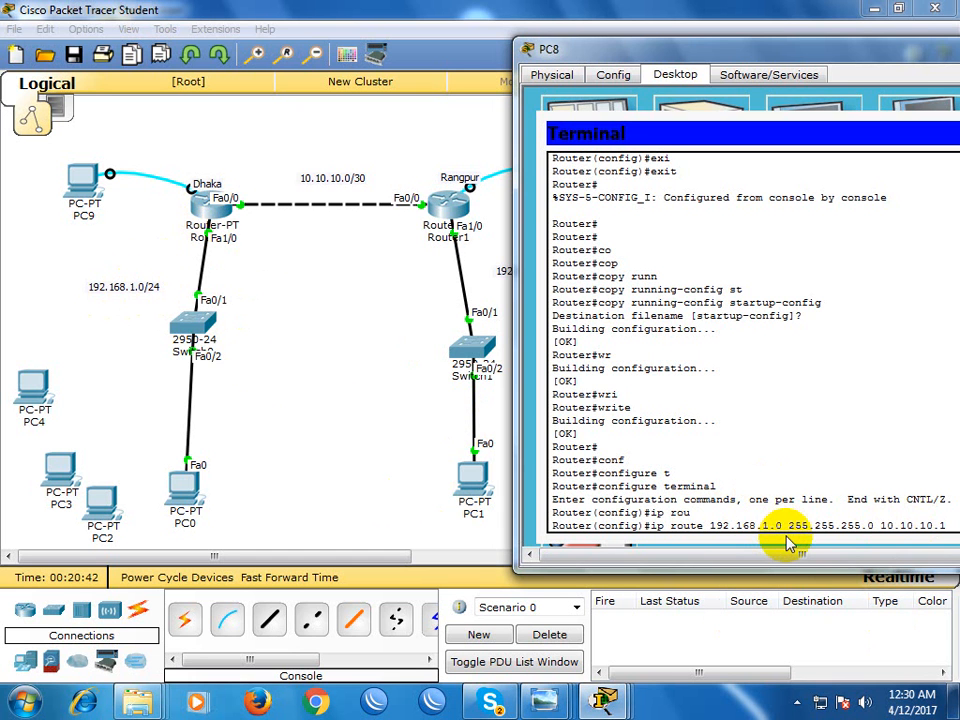
key("Return")
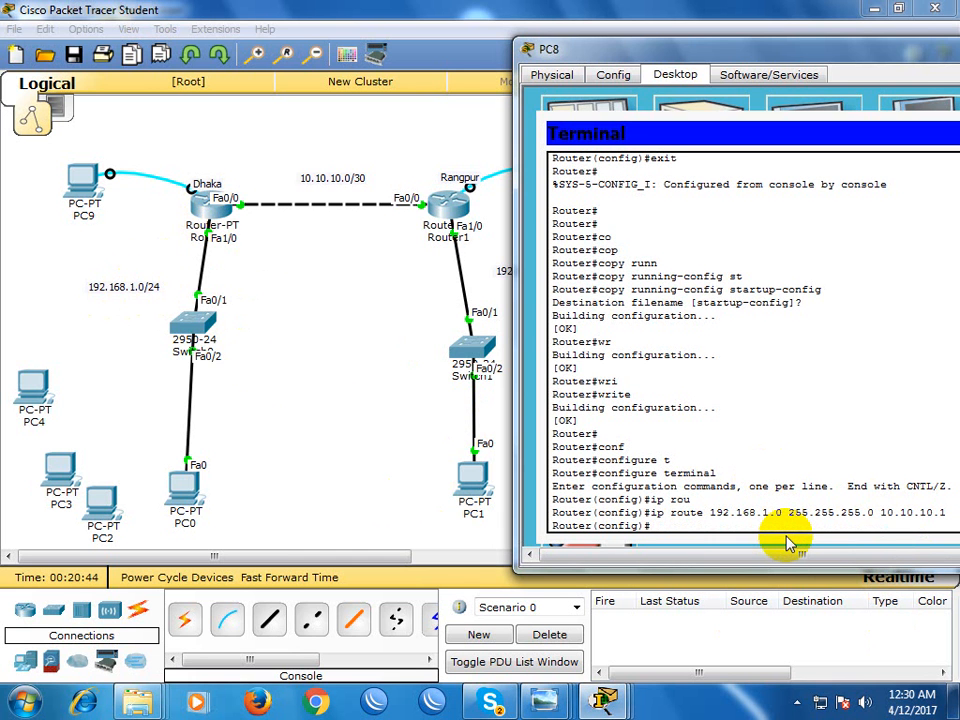
Exit the Rangpur router's global configuration mode back to the privileged Router# prompt.
type("exi")
key("Tab")
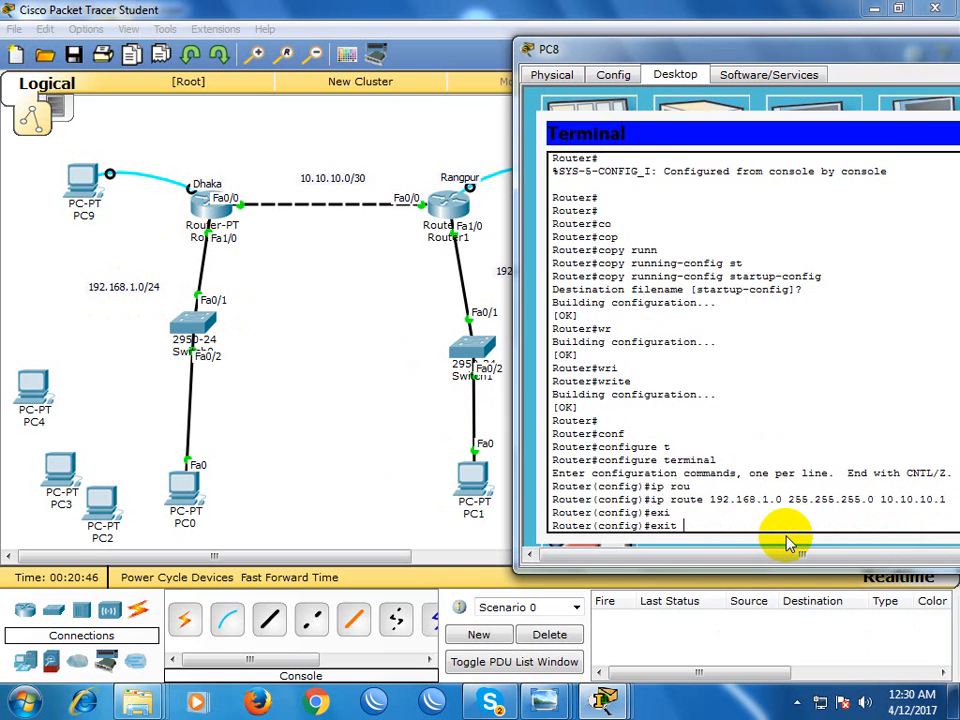
key("Return")
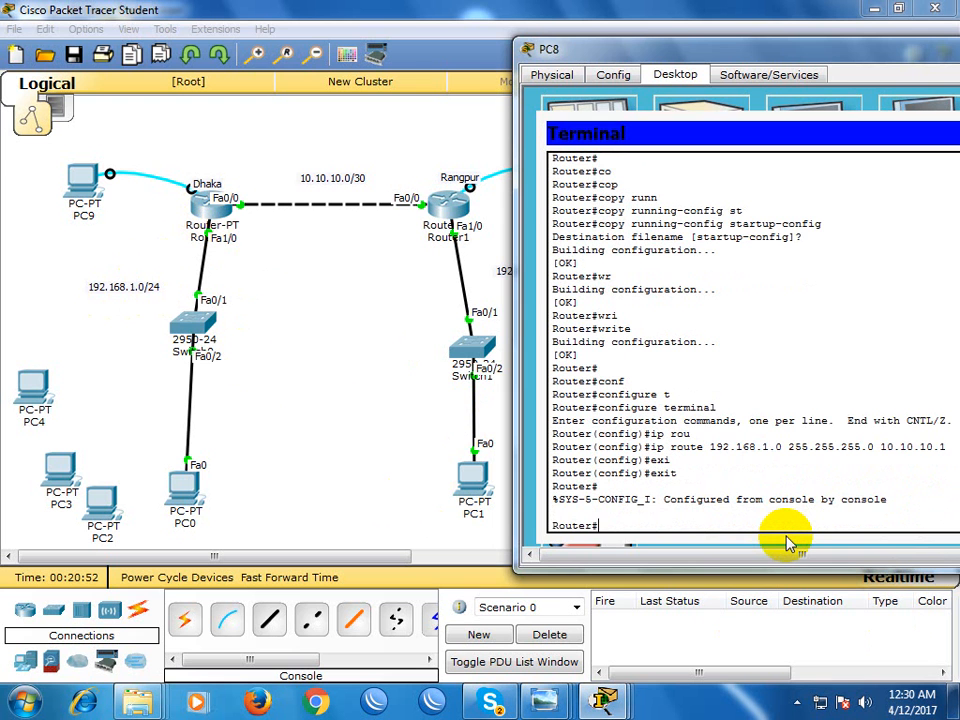
Display the Rangpur router's routing table with show ip route and examine the static route's code, network and next hop.
type("sh")
key("Tab")
type("ip ")
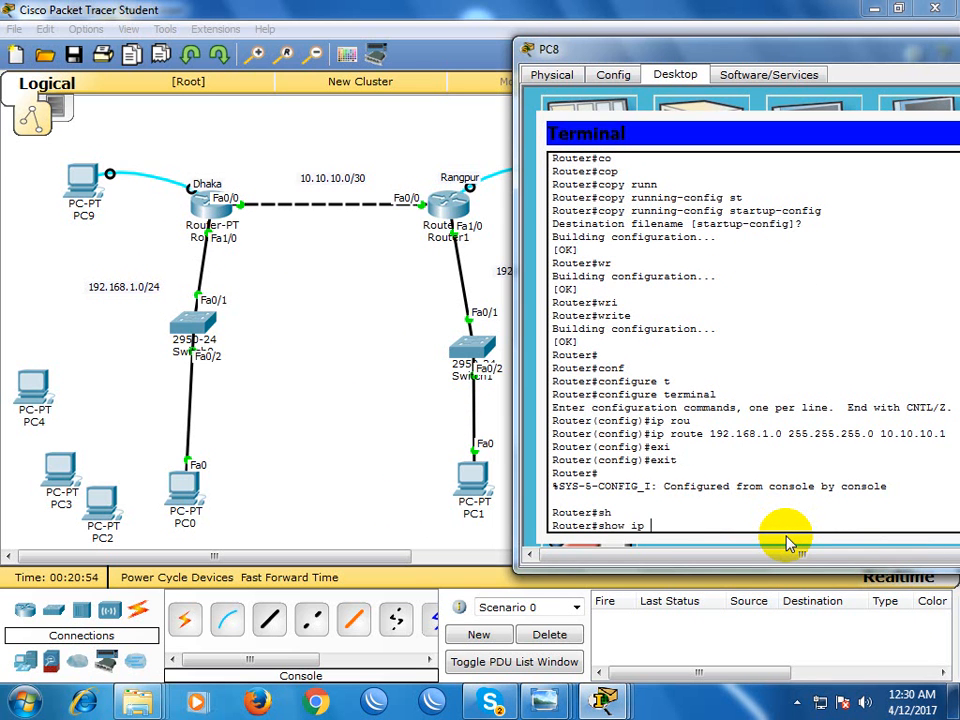
type("rou")
key("Tab")
key("Return")
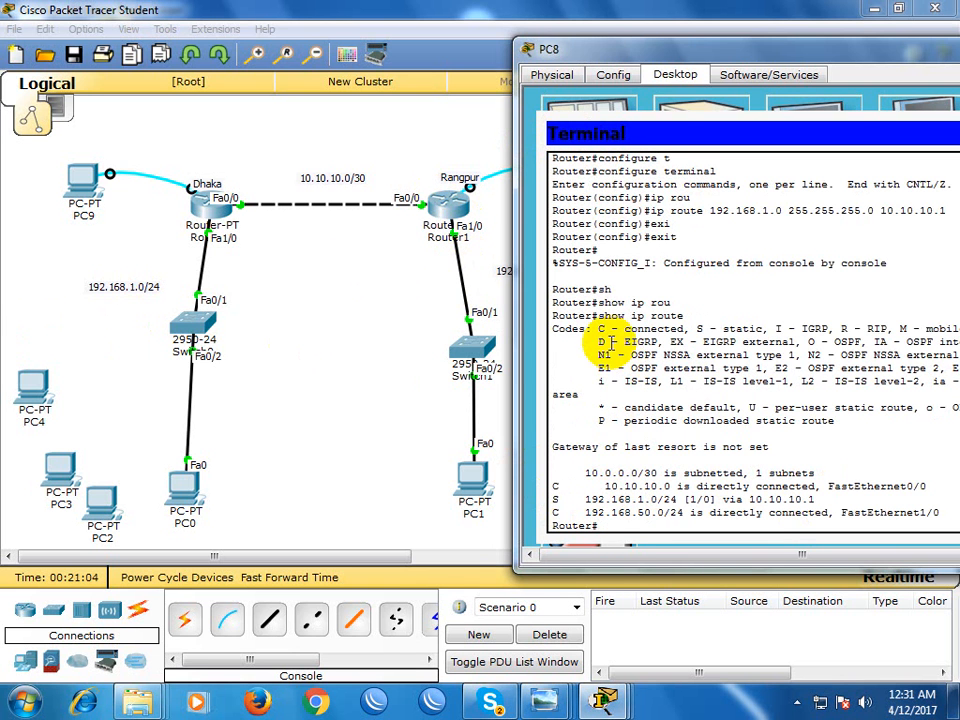
left_click_drag(697, 328, 763, 328)
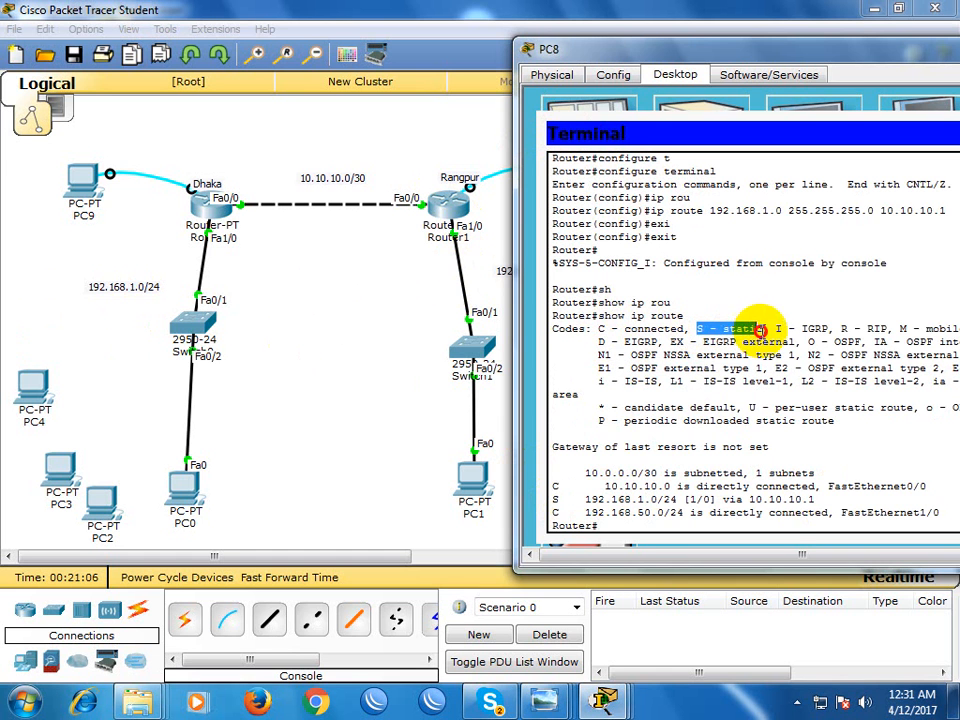
left_click(562, 503)
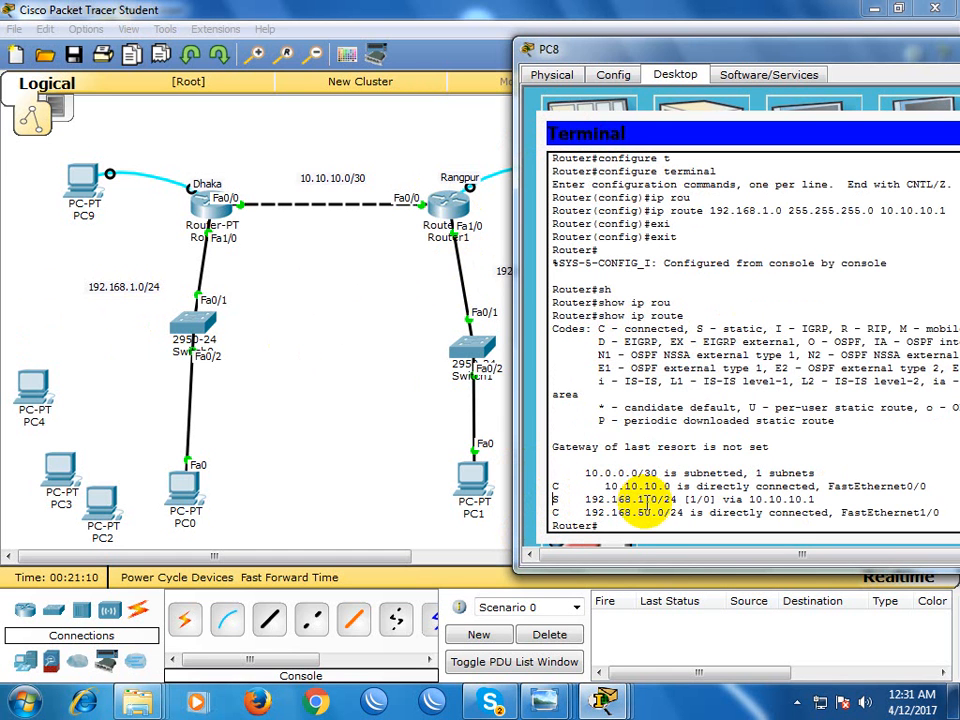
left_click_drag(664, 500, 671, 500)
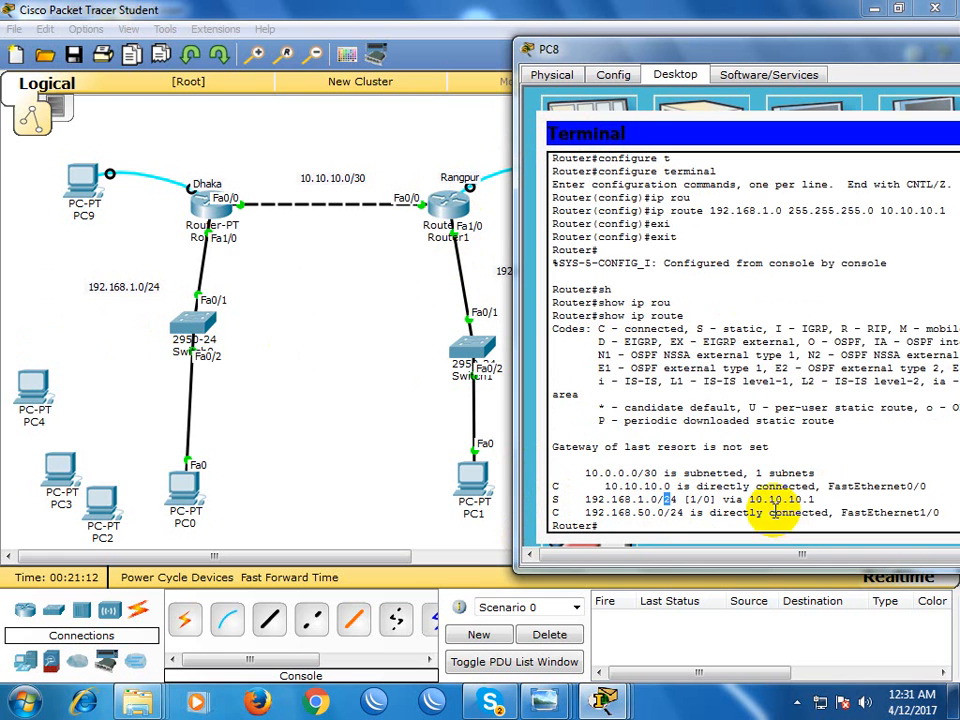
left_click_drag(749, 499, 811, 499)
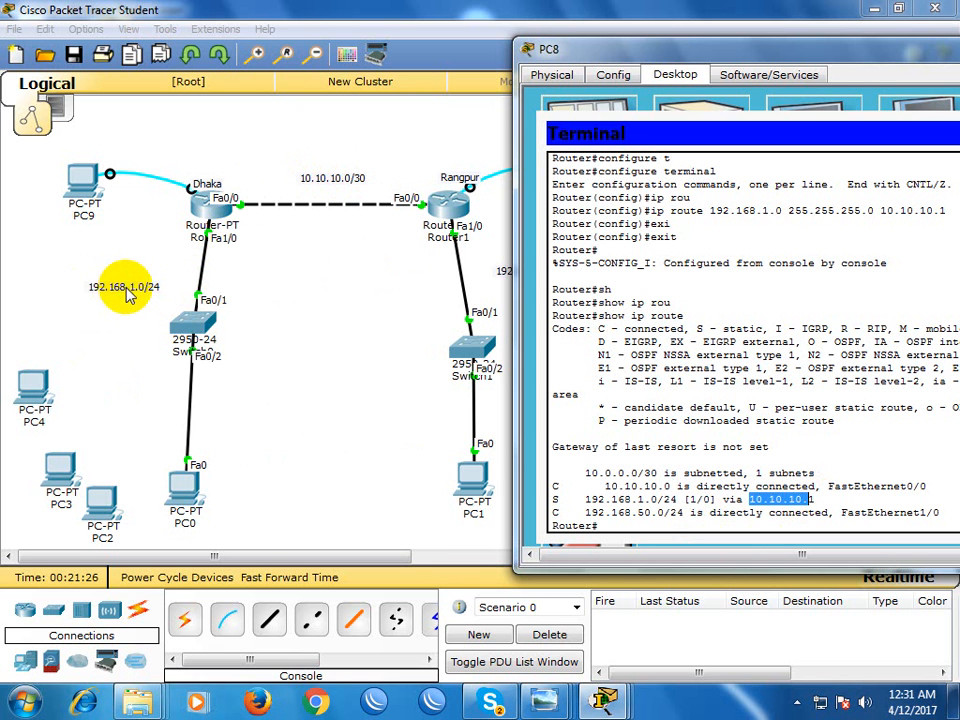
Bring back PC9's Terminal window and exit the Dhaka router's global configuration mode to the privileged Router# prompt.
mouse_move(541, 703)
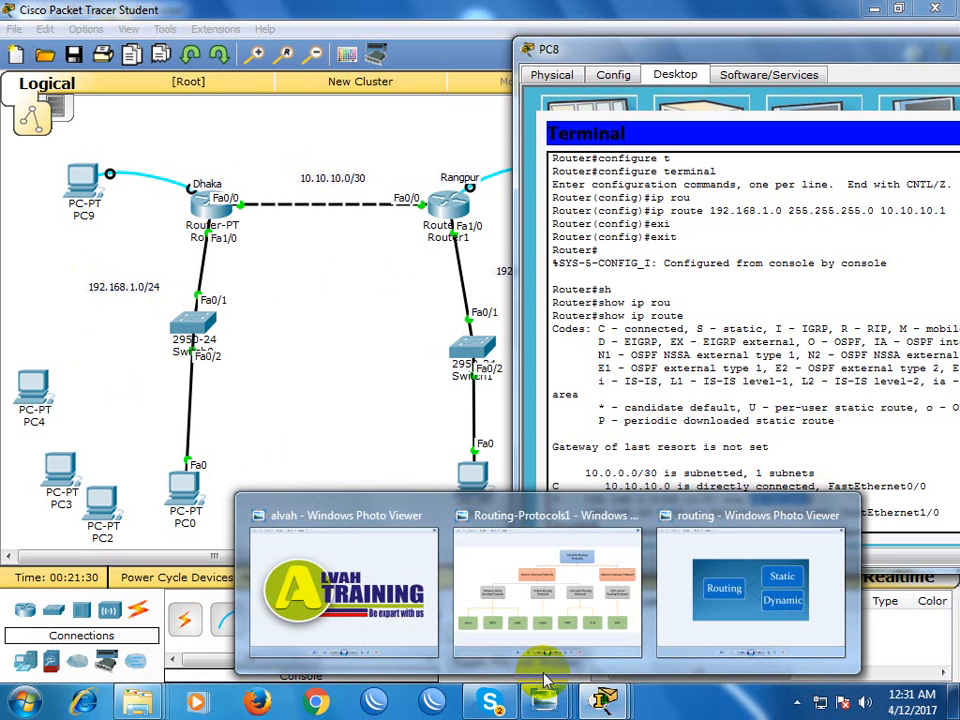
mouse_move(604, 700)
left_click(597, 620)
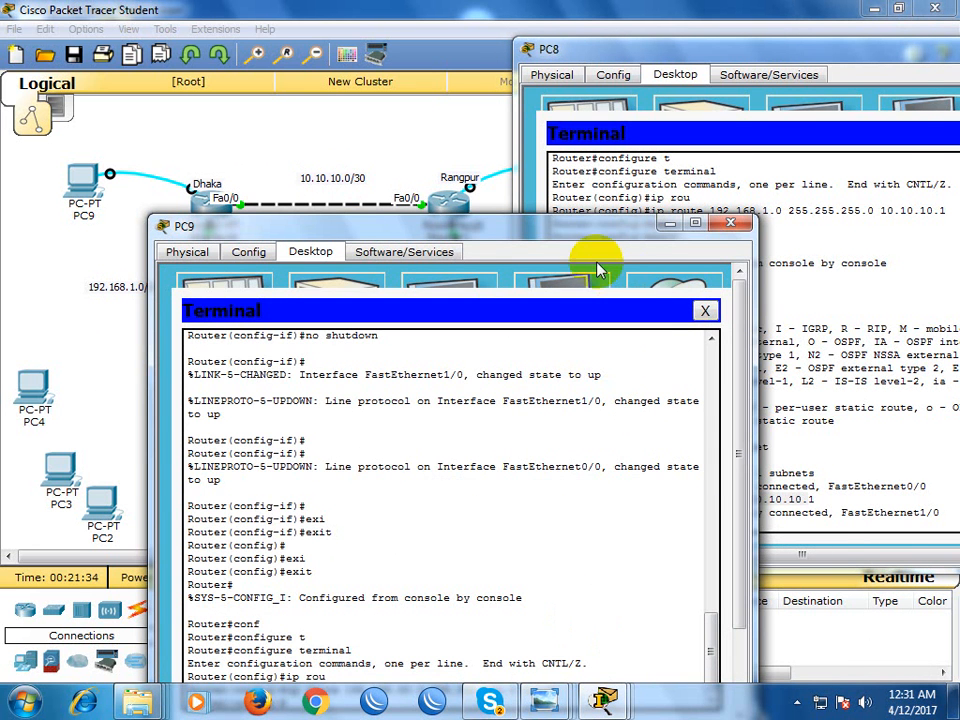
left_click_drag(579, 238, 742, 118)
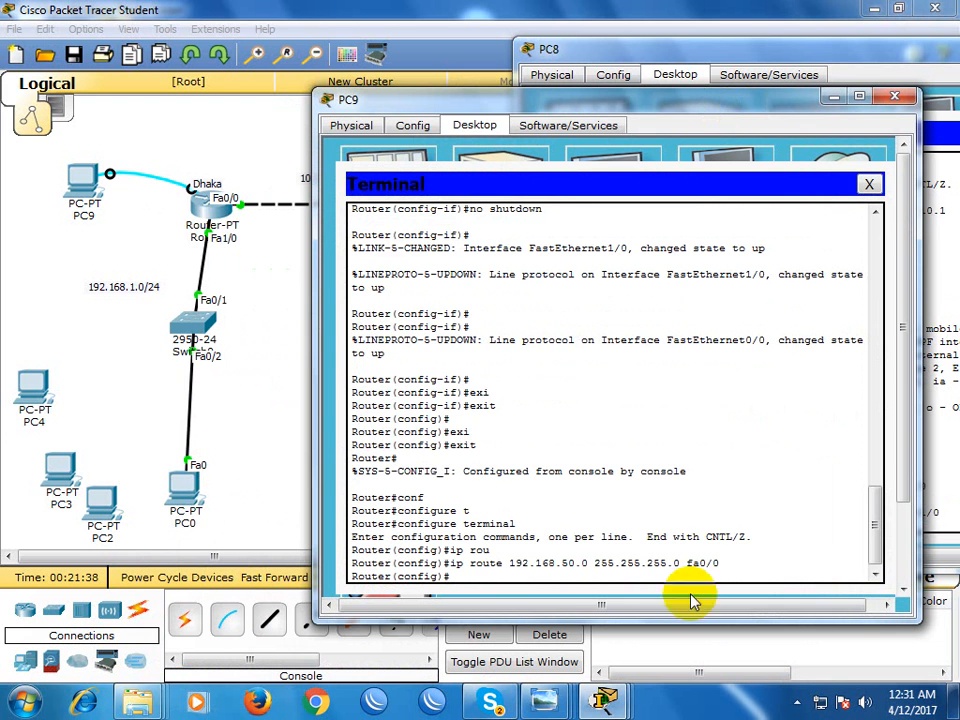
left_click(552, 578)
key("Return")
type("exi")
key("Tab")
key("Return")
key("Return")
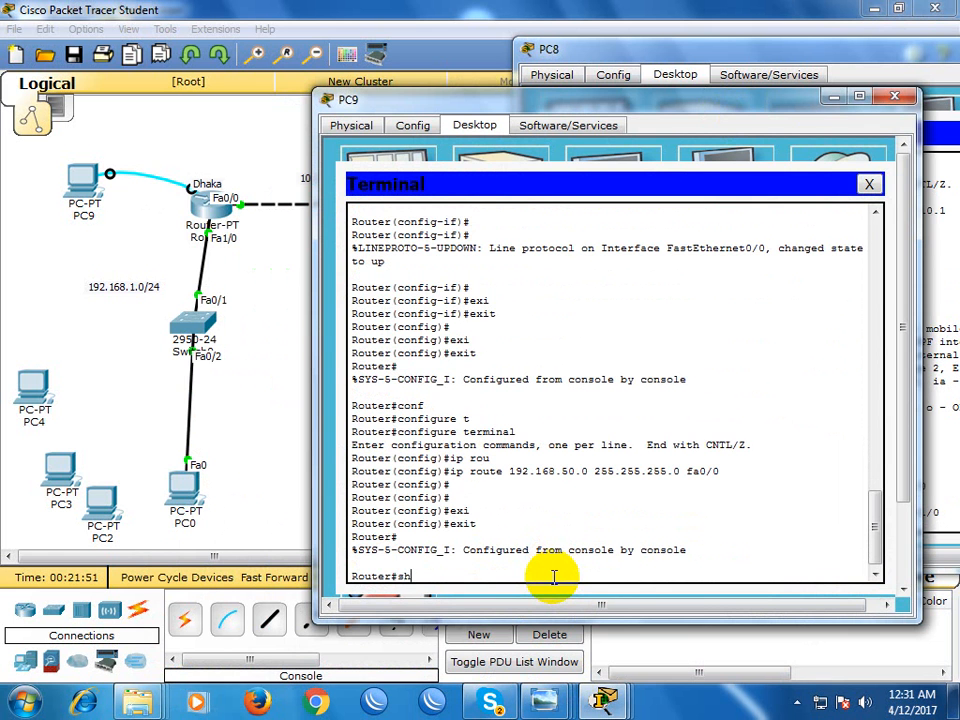
Display the Dhaka router's routing table with show ip route and examine the static route's outgoing interface.
key("Tab")
type("ip rou")
key("Tab")
key("Return")
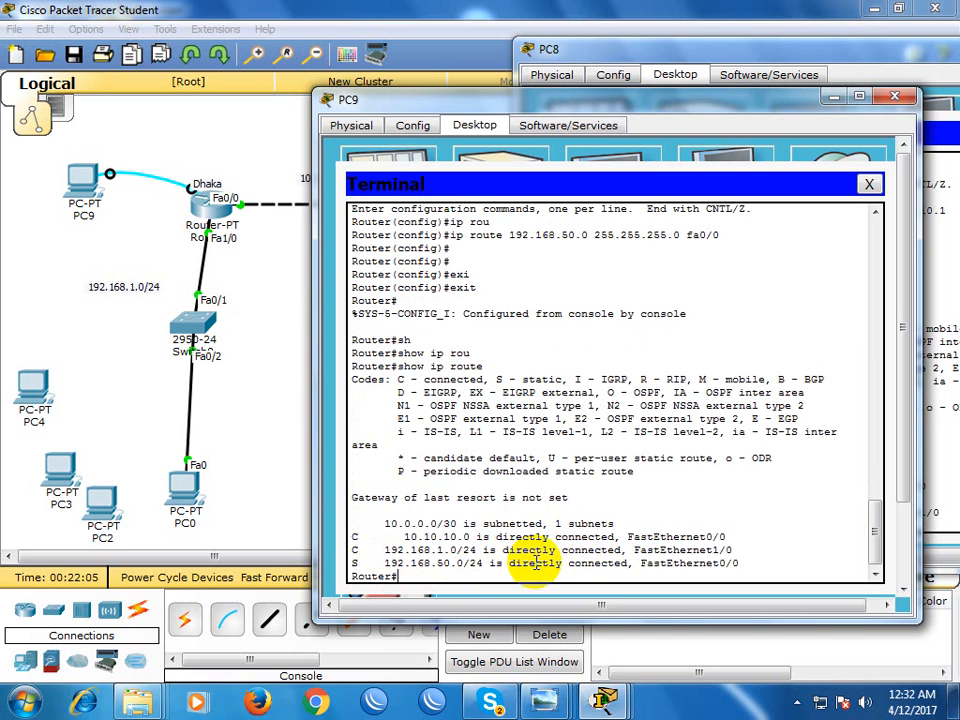
left_click_drag(511, 563, 567, 564)
left_click_drag(640, 563, 731, 566)
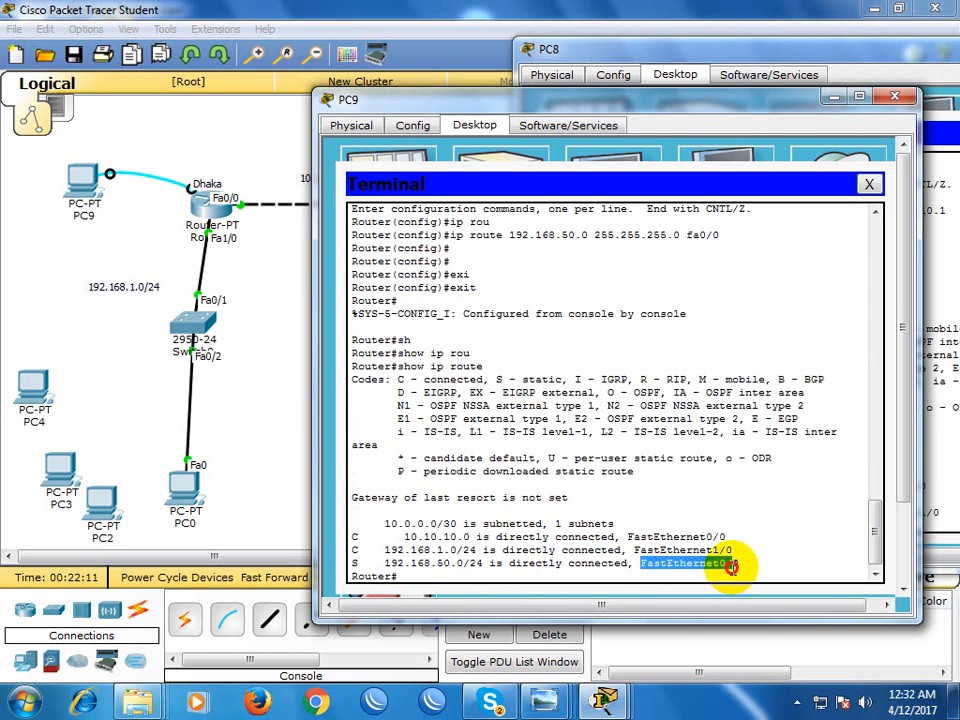
left_click_drag(731, 566, 727, 566)
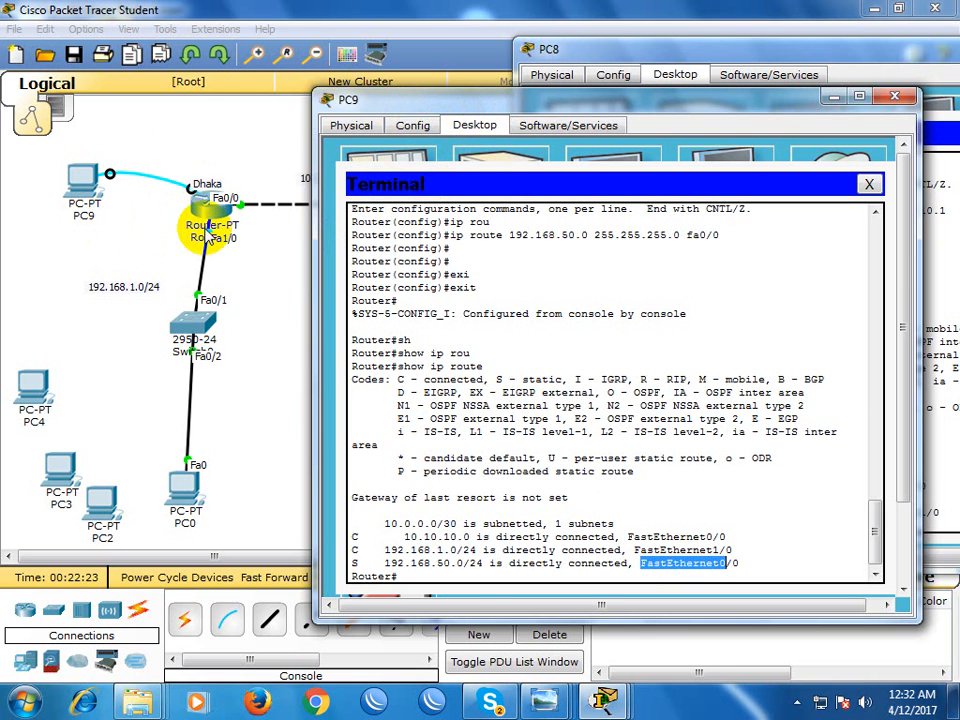
left_click_drag(323, 100, 647, 88)
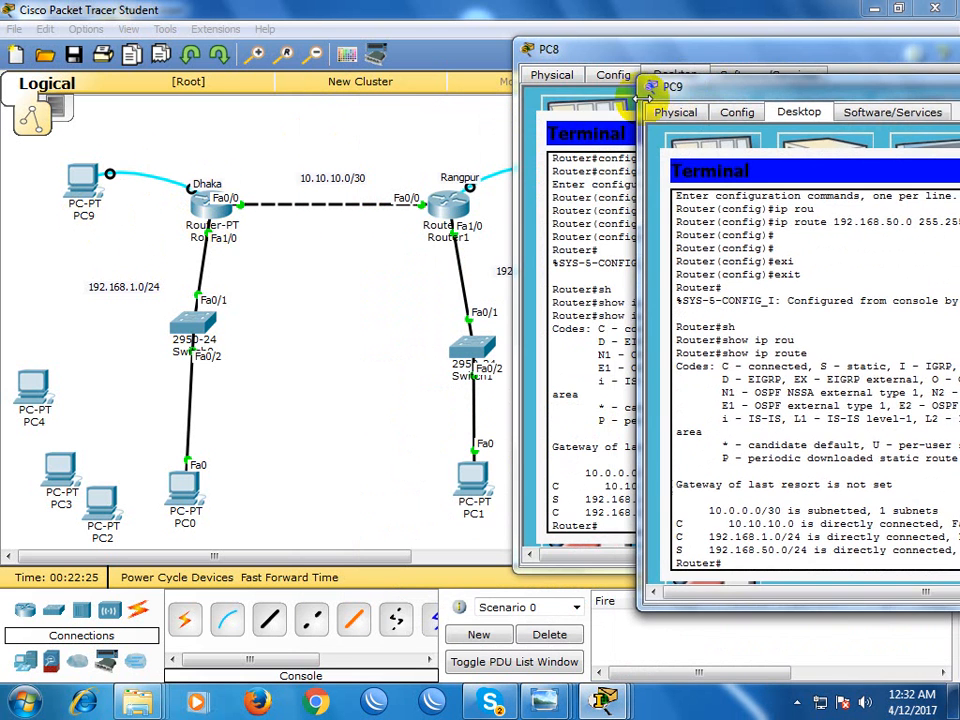
left_click_drag(553, 55, 823, 423)
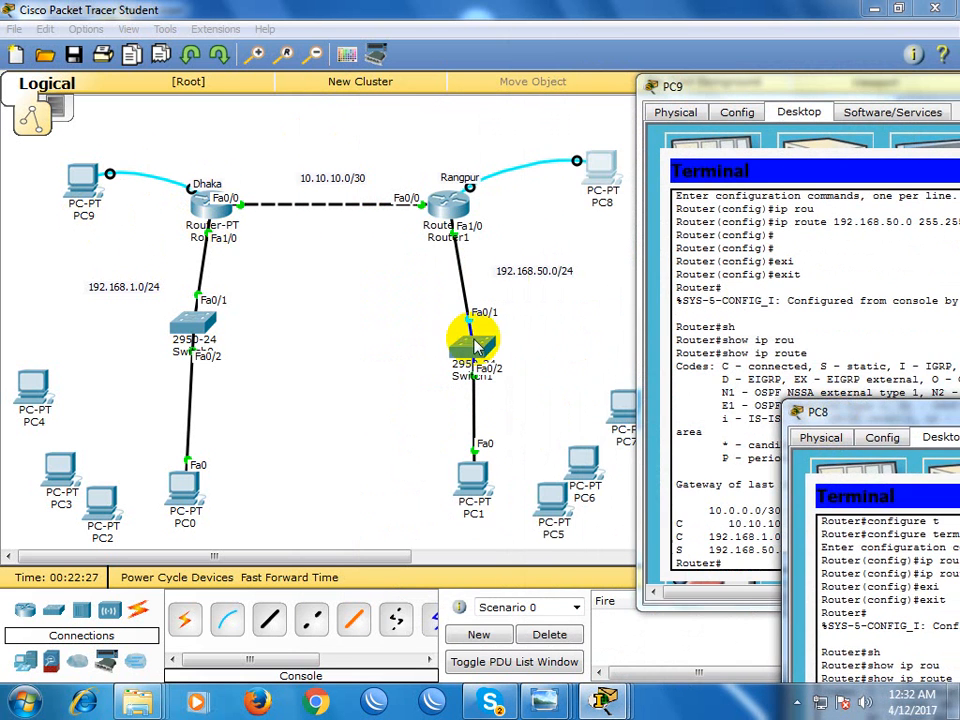
double_click(712, 88)
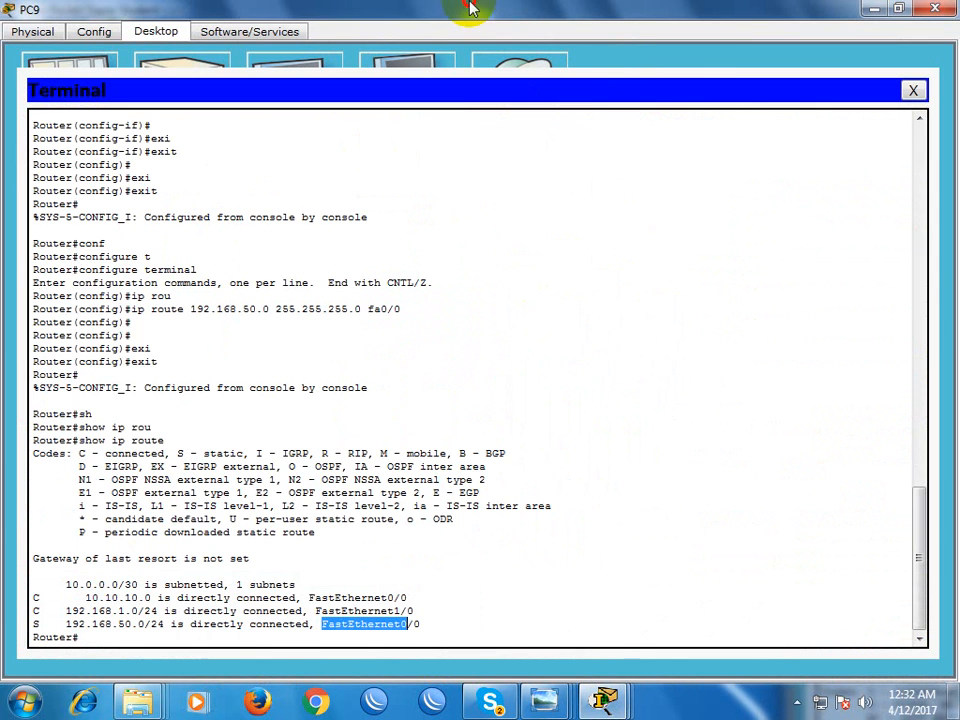
double_click(477, 8)
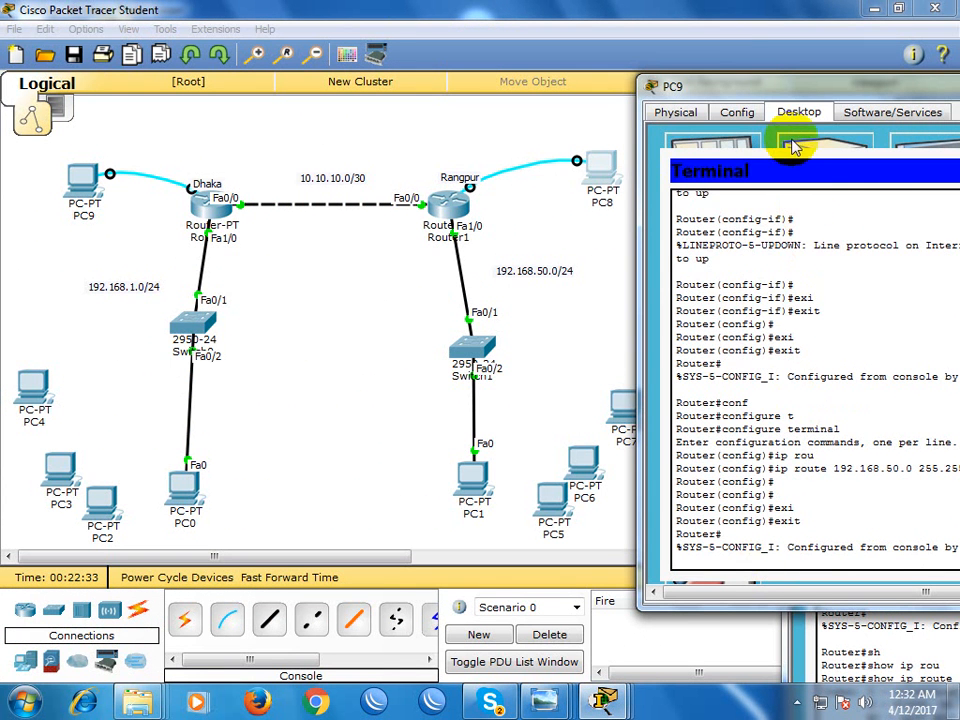
left_click_drag(739, 81, 634, 55)
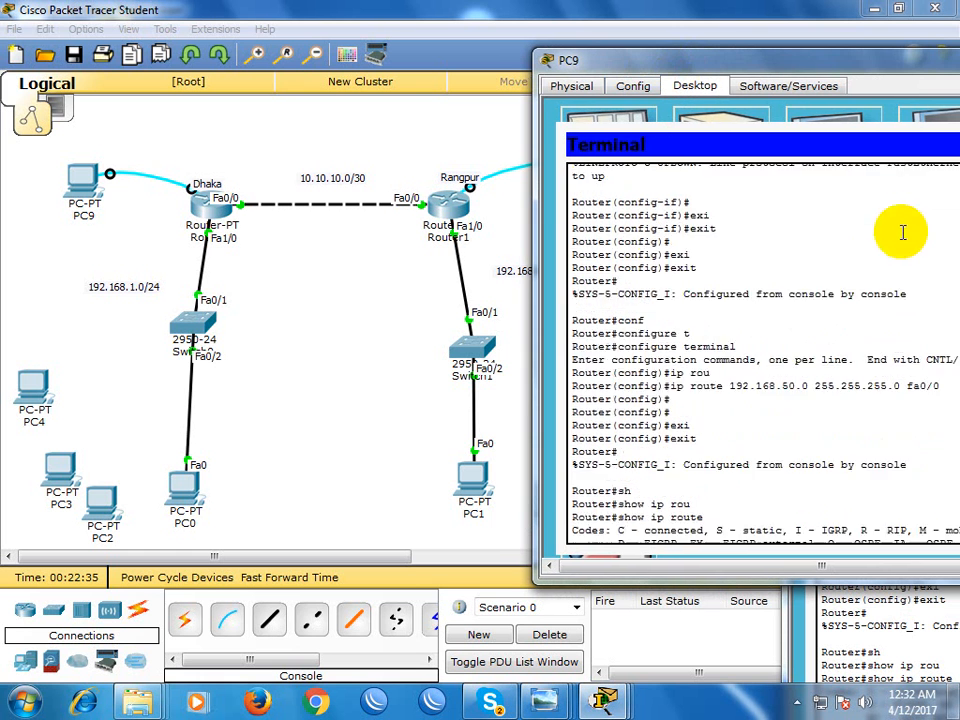
scroll(850, 275, "down", 5)
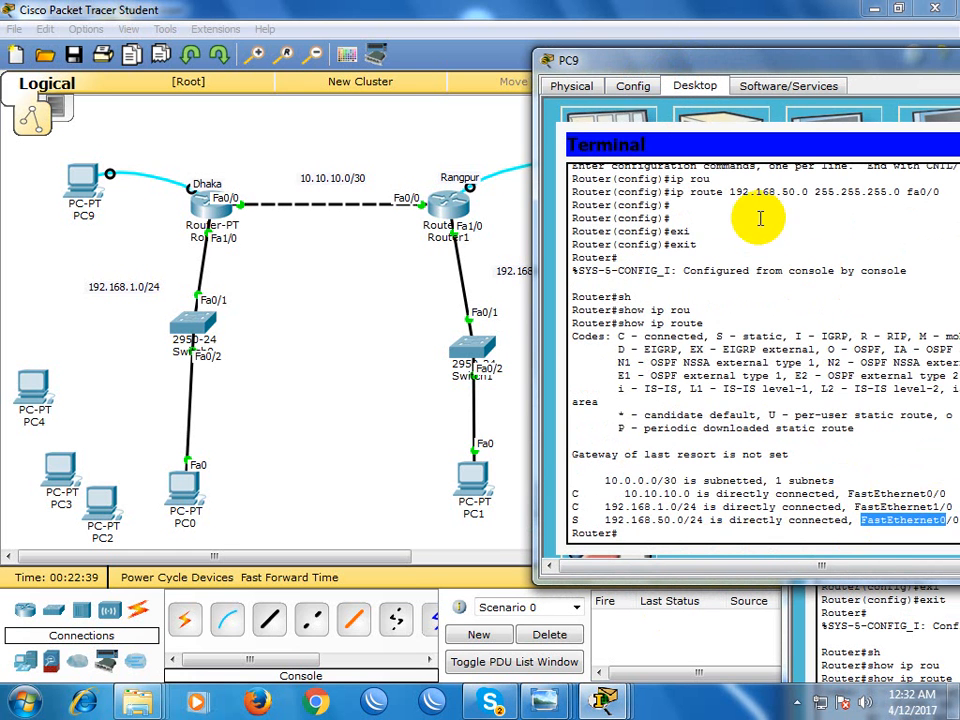
Close the PC9 and PC8 windows to uncover the whole network.
left_click_drag(829, 63, 590, 190)
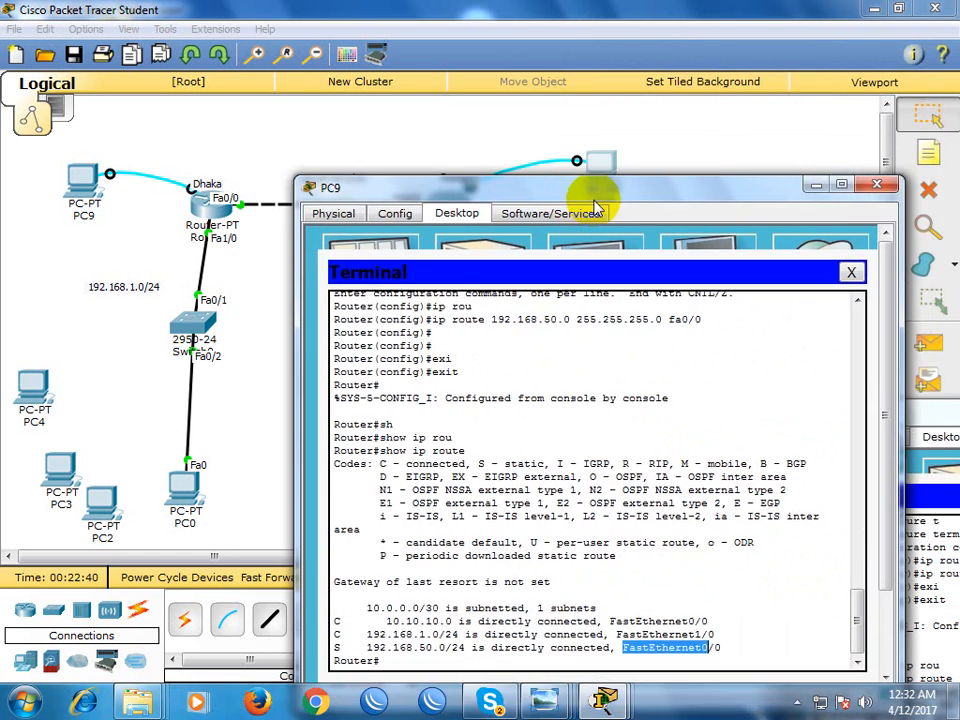
left_click(874, 186)
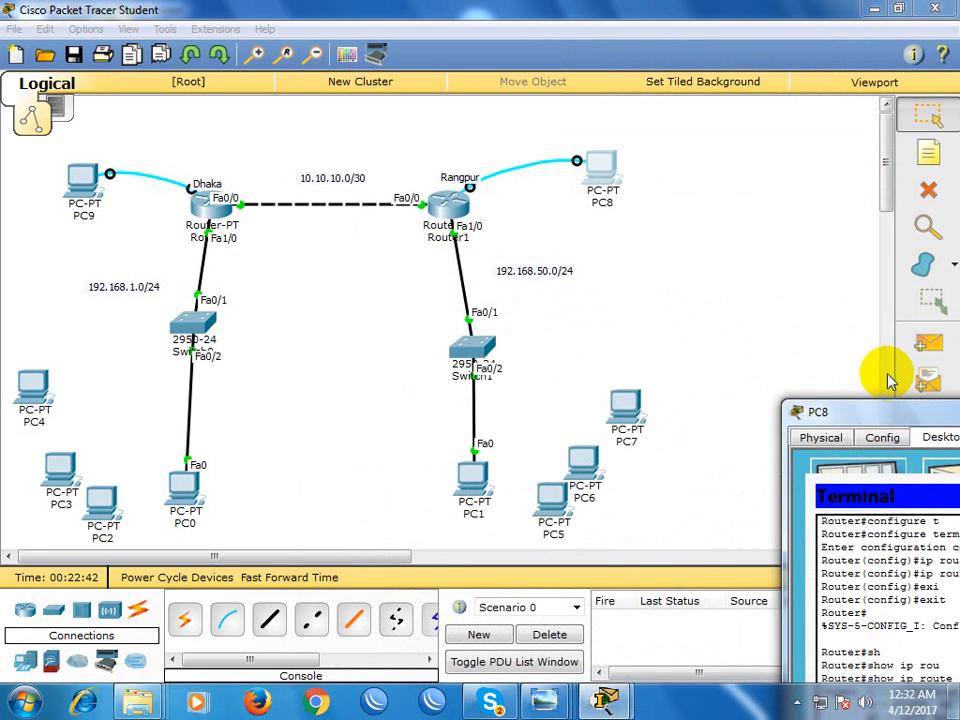
left_click_drag(943, 420, 380, 250)
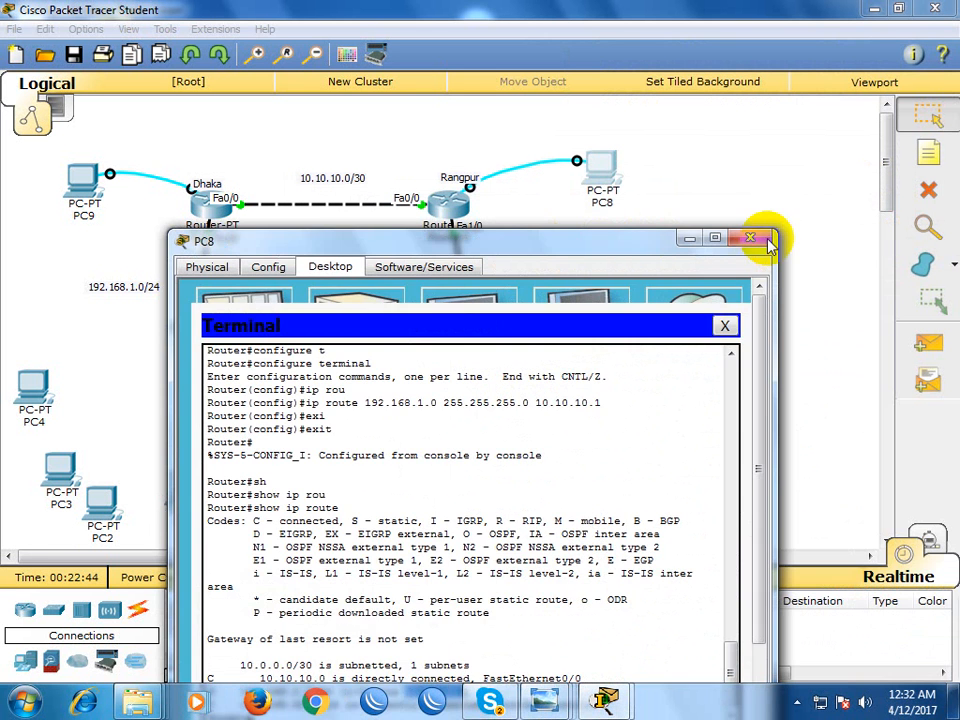
left_click(752, 238)
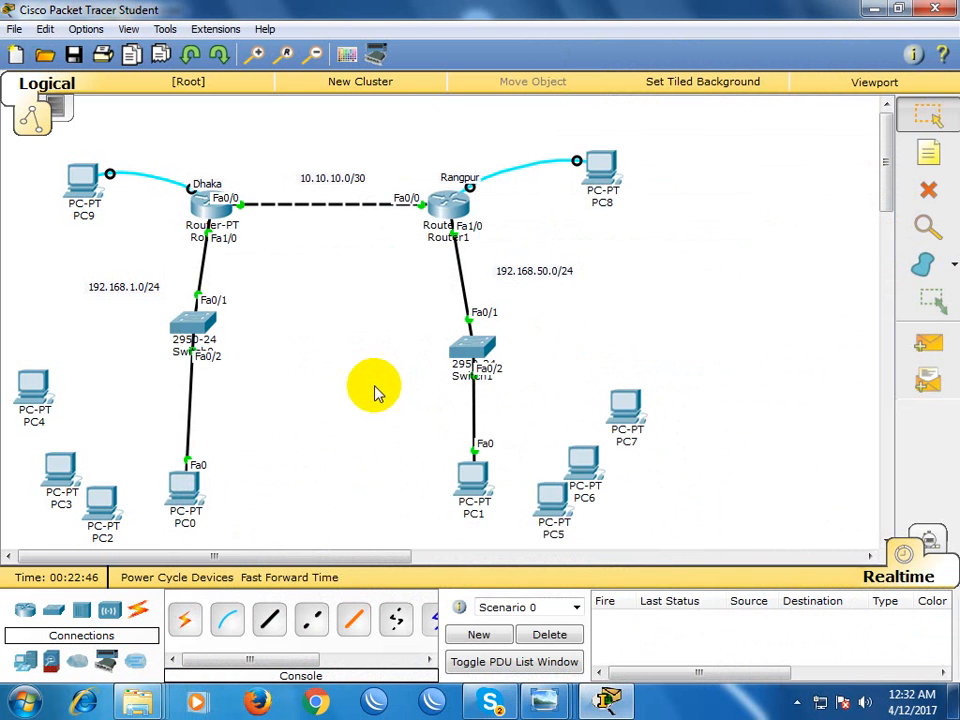
Check PC0's IP address, subnet mask and default gateway in its IP Configuration, and close the PC0 window.
left_click(184, 490)
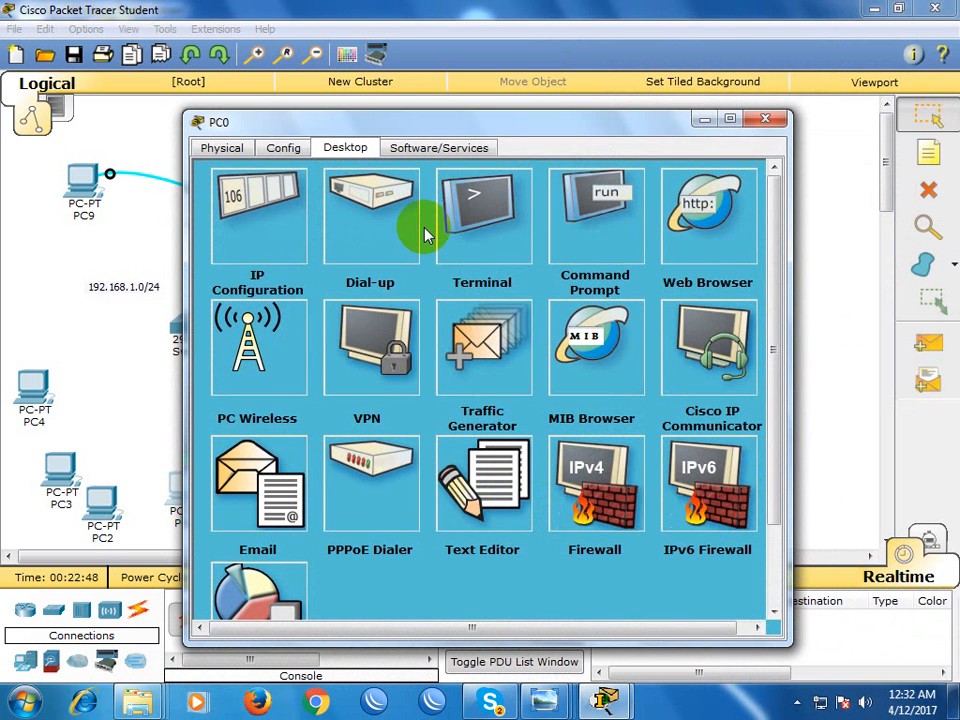
left_click(261, 230)
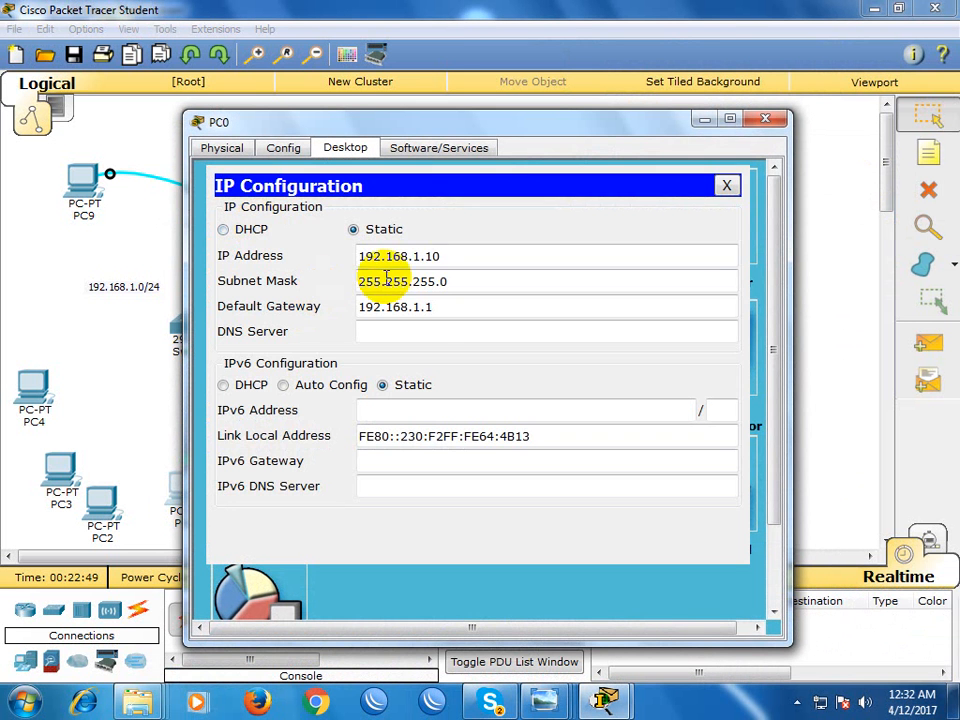
left_click(776, 119)
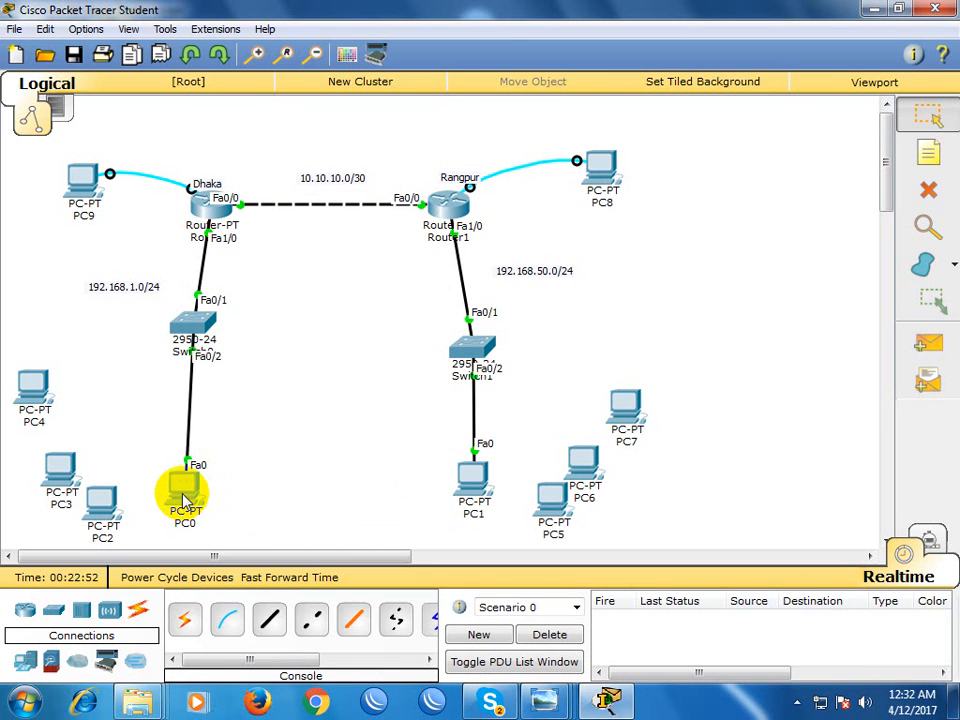
Open PC1's Command Prompt and move its window aside so the Dhaka side of the network is uncovered.
left_click(474, 487)
left_click(604, 285)
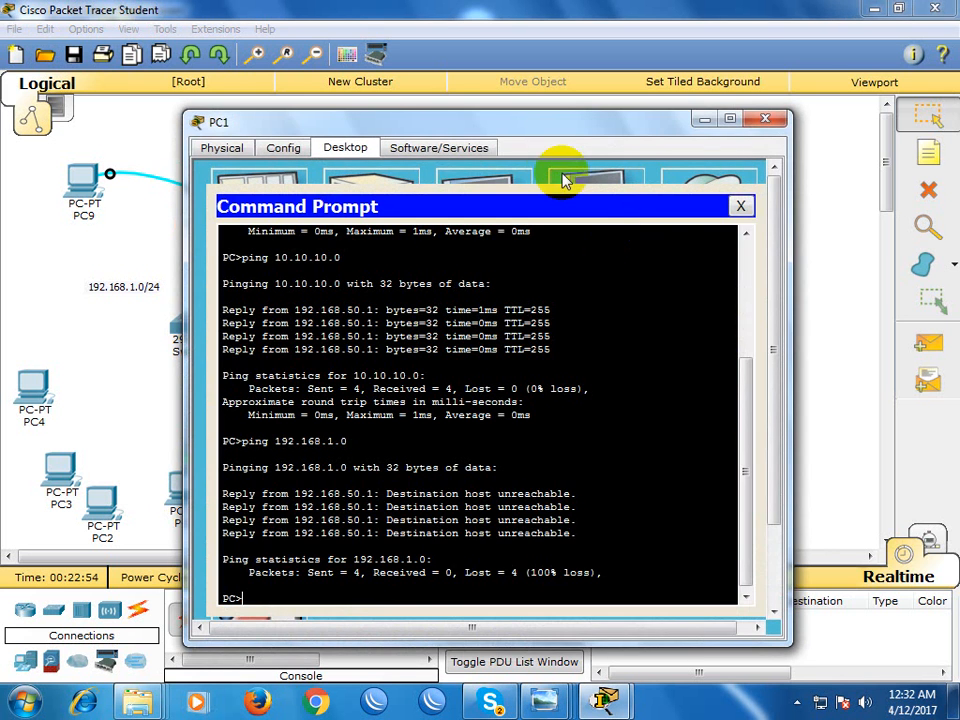
left_click_drag(544, 124, 757, 57)
Ping PC0 at 192.168.1.10 from PC1 twice and bring the network workspace back to the front.
key("Return")
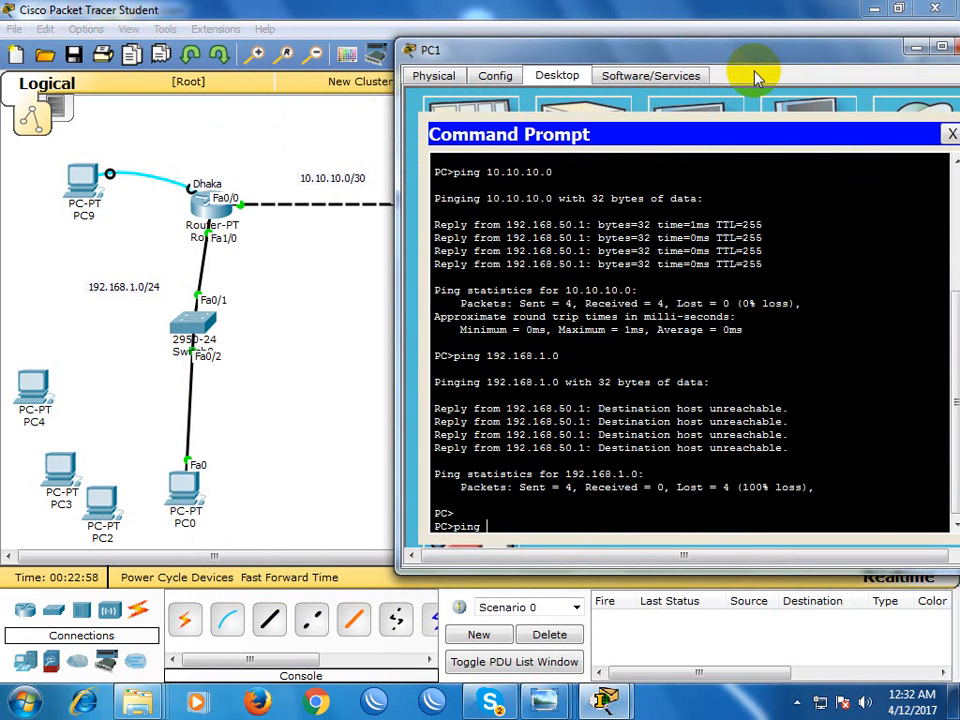
type("ping 192.168.1.10")
key("Return")
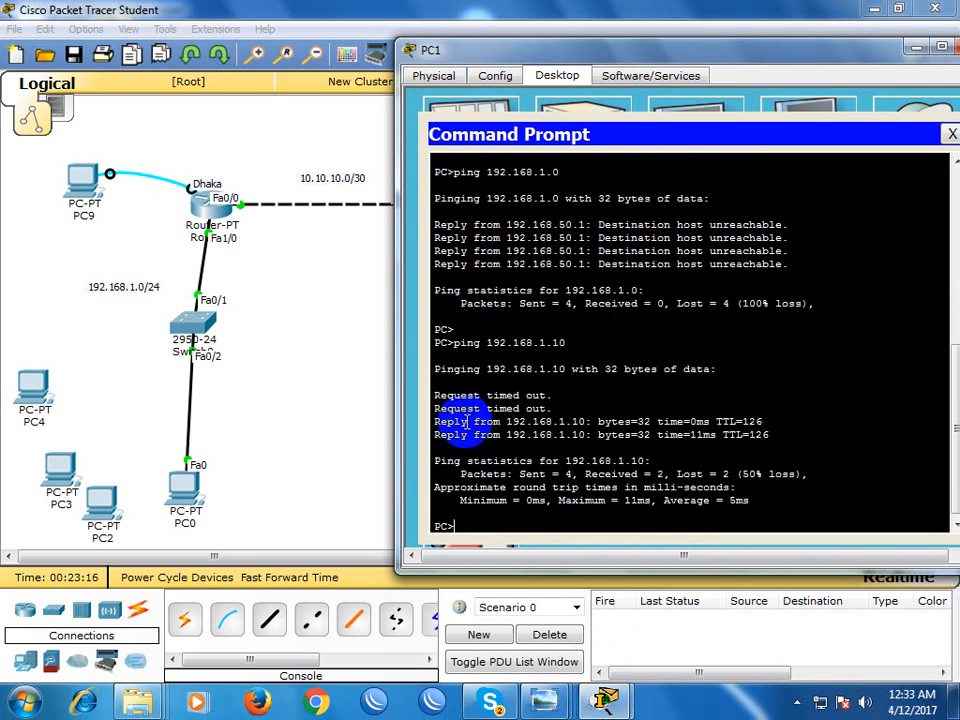
key("Return")
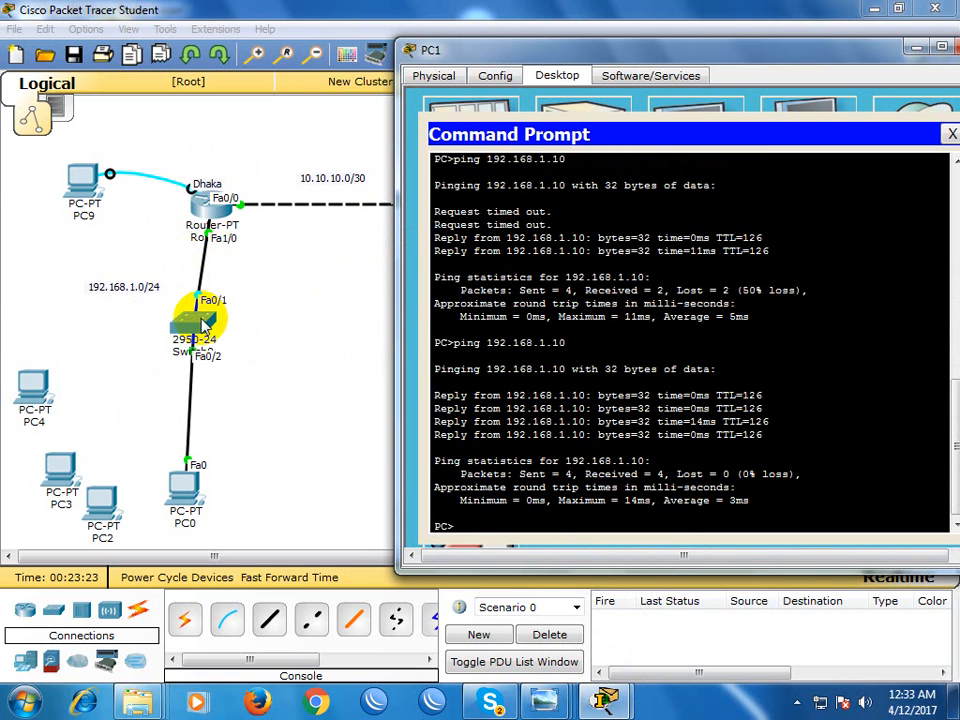
left_click(246, 381)
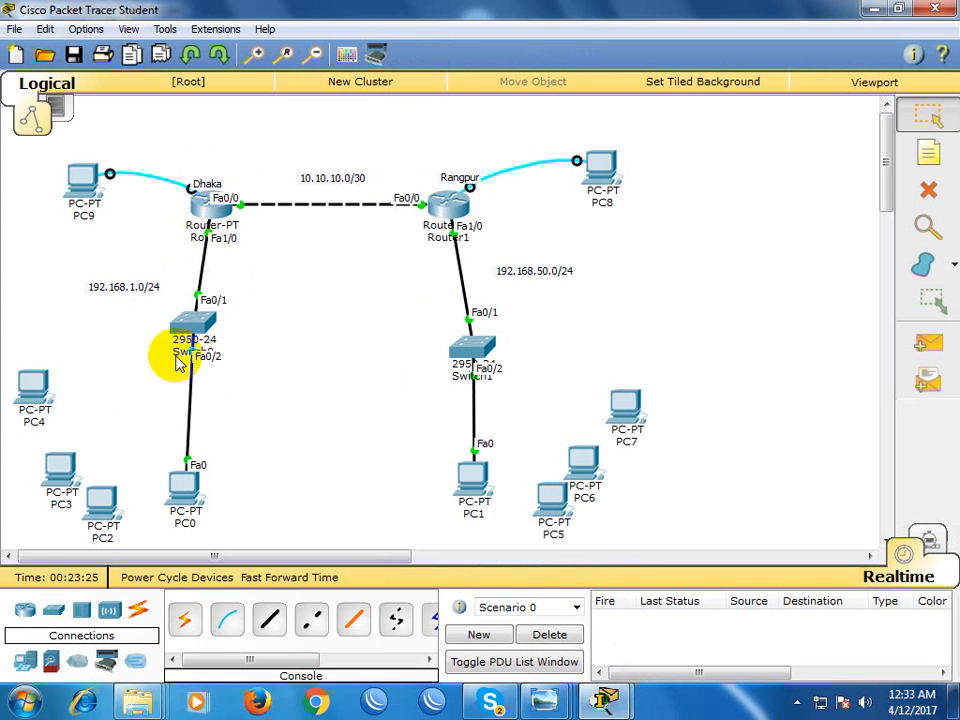